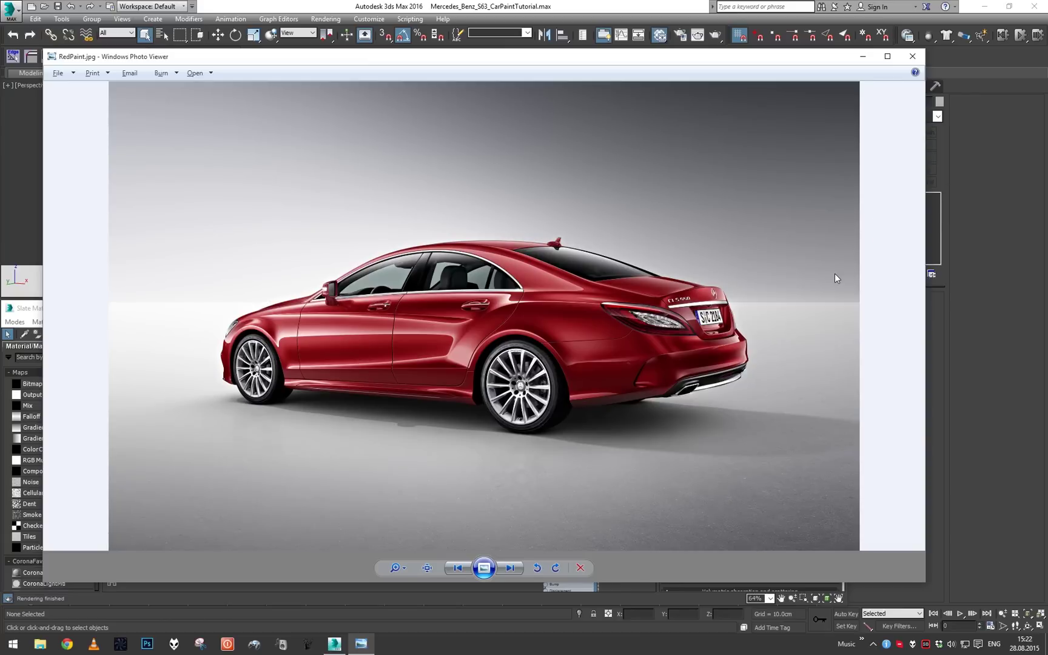
# Compare the red, white and metallic car paint reference photos, finishing on RedPaint.jpg, and put the photo viewer away
pyautogui.press('Right')
pyautogui.press('Right')
pyautogui.press('Right')
pyautogui.press('Right')
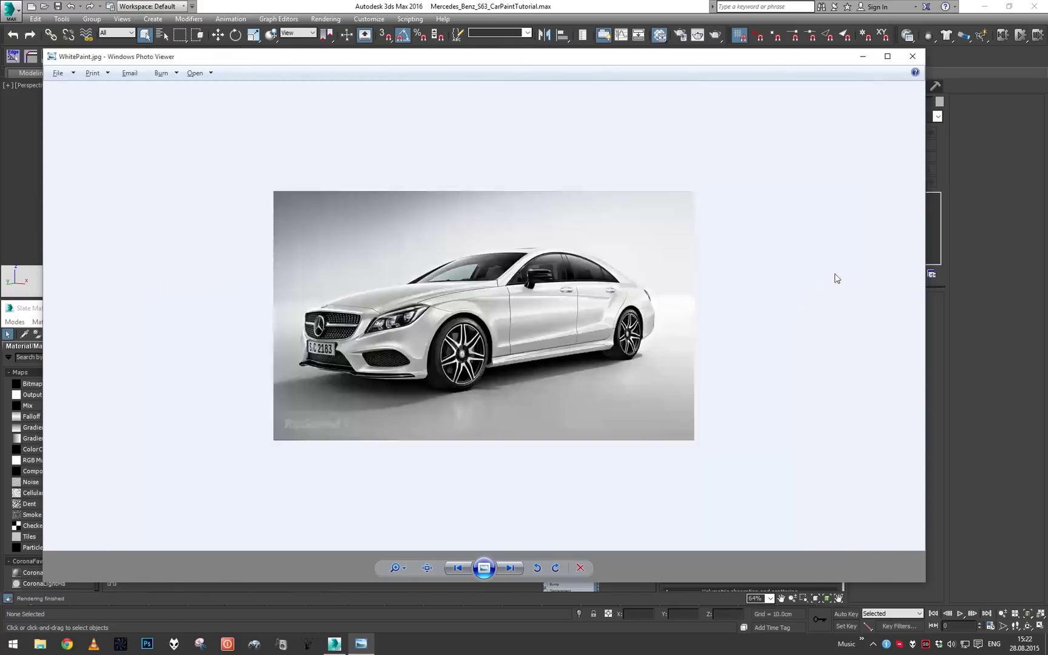
pyautogui.press('Right')
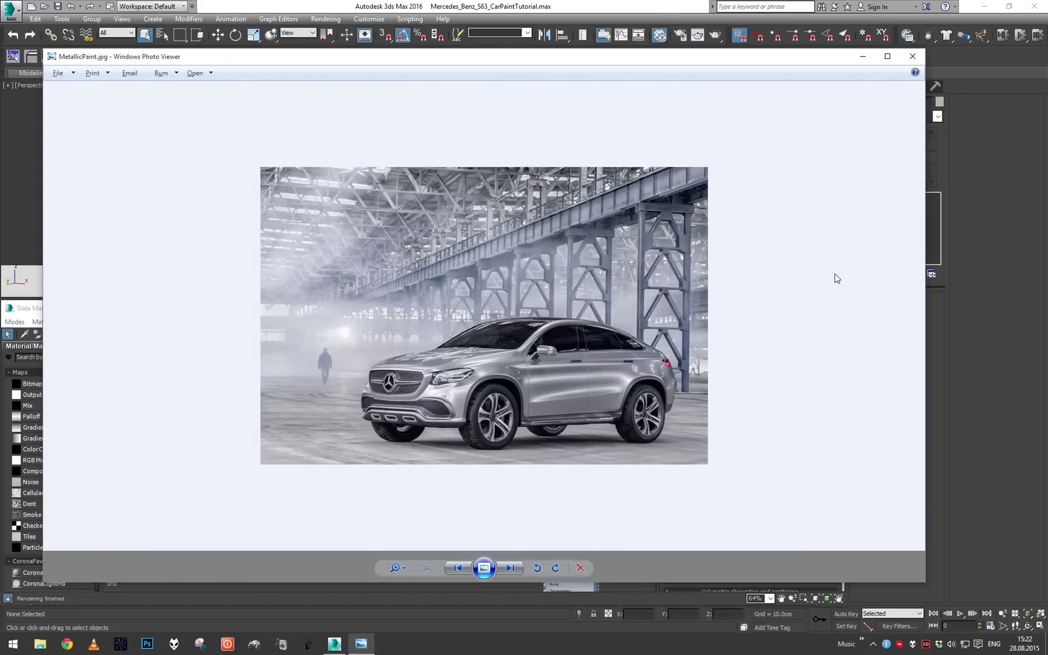
pyautogui.press('Right')
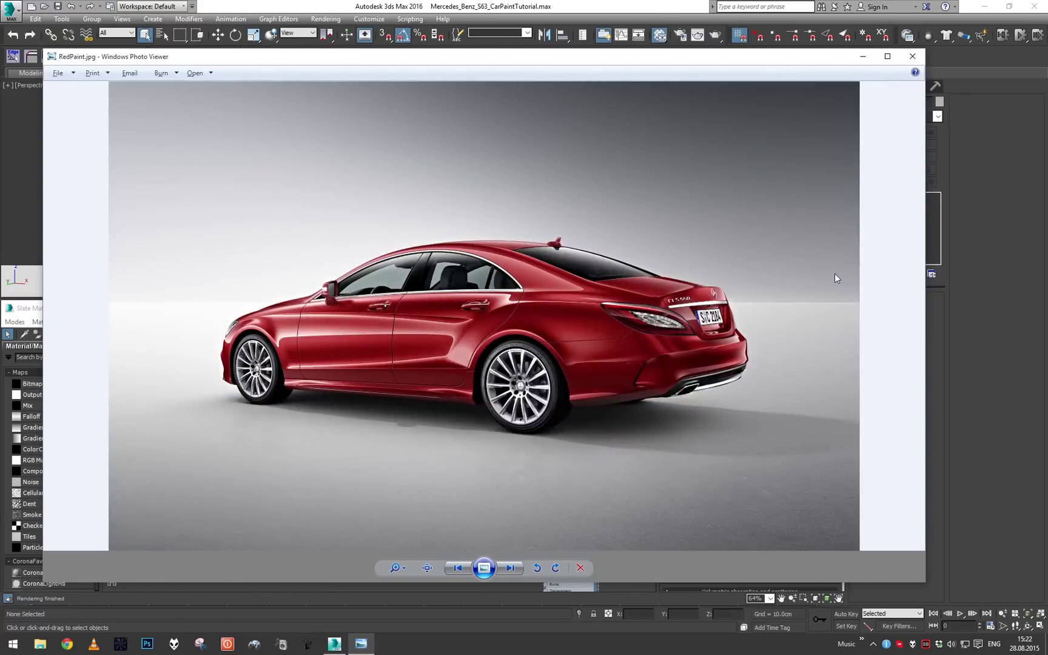
pyautogui.press('Right')
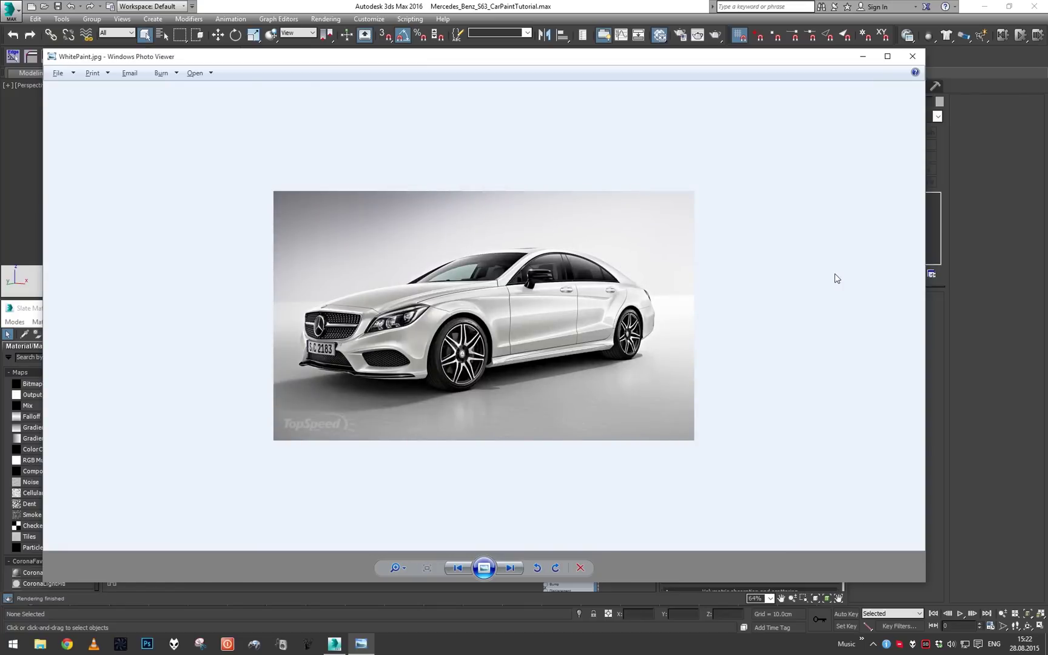
pyautogui.press('Left')
pyautogui.press('Left')
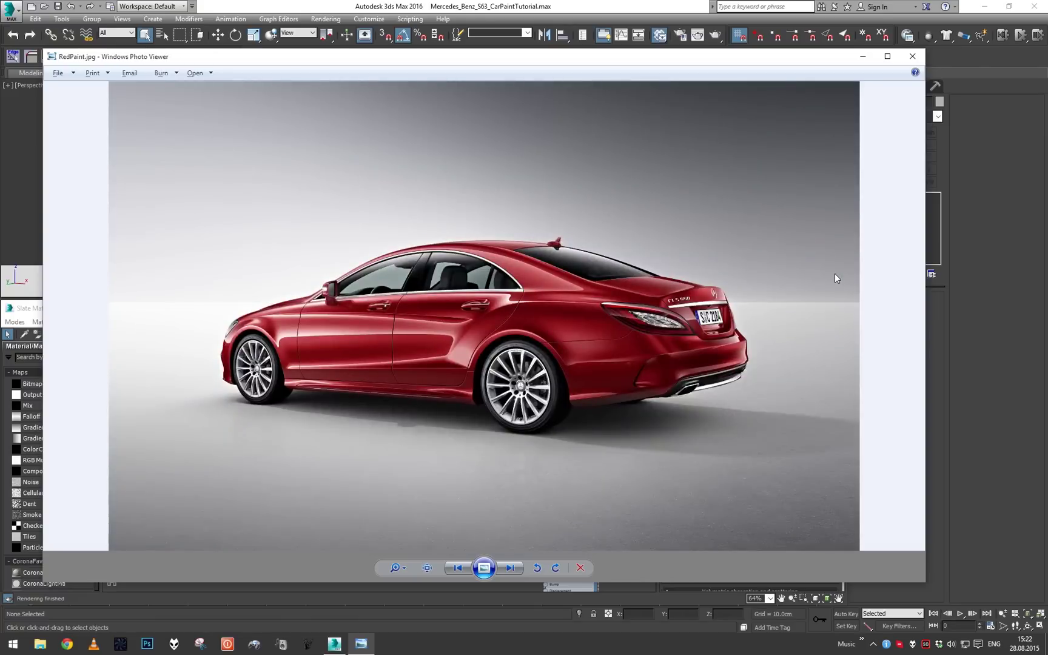
pyautogui.click(865, 59)
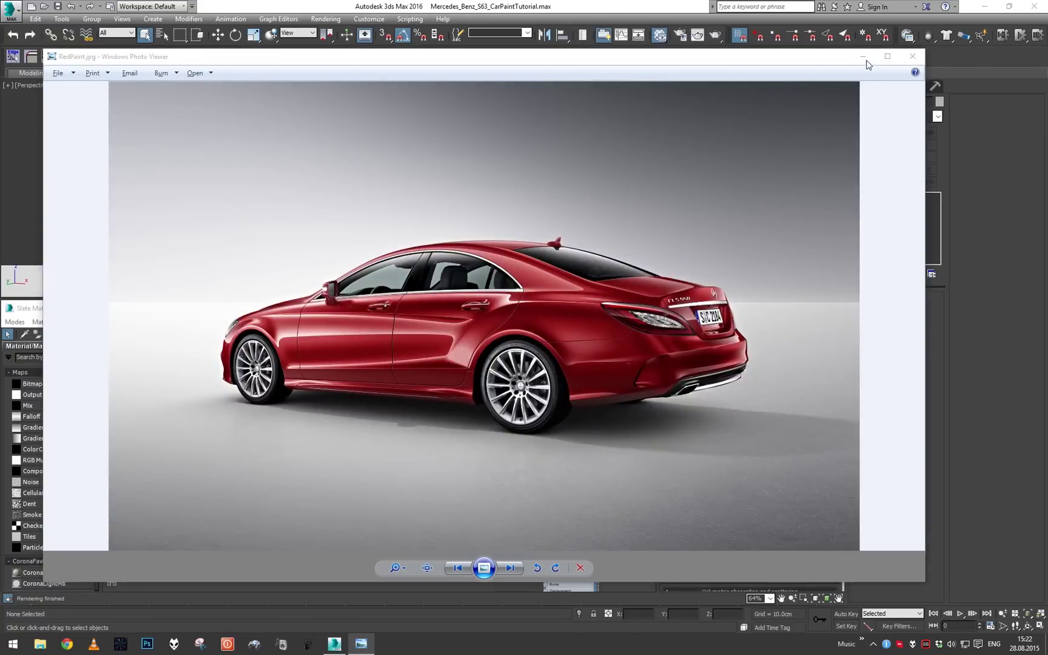
# Display the Corona Interactive render in the second Perspective viewport
pyautogui.click(499, 89)
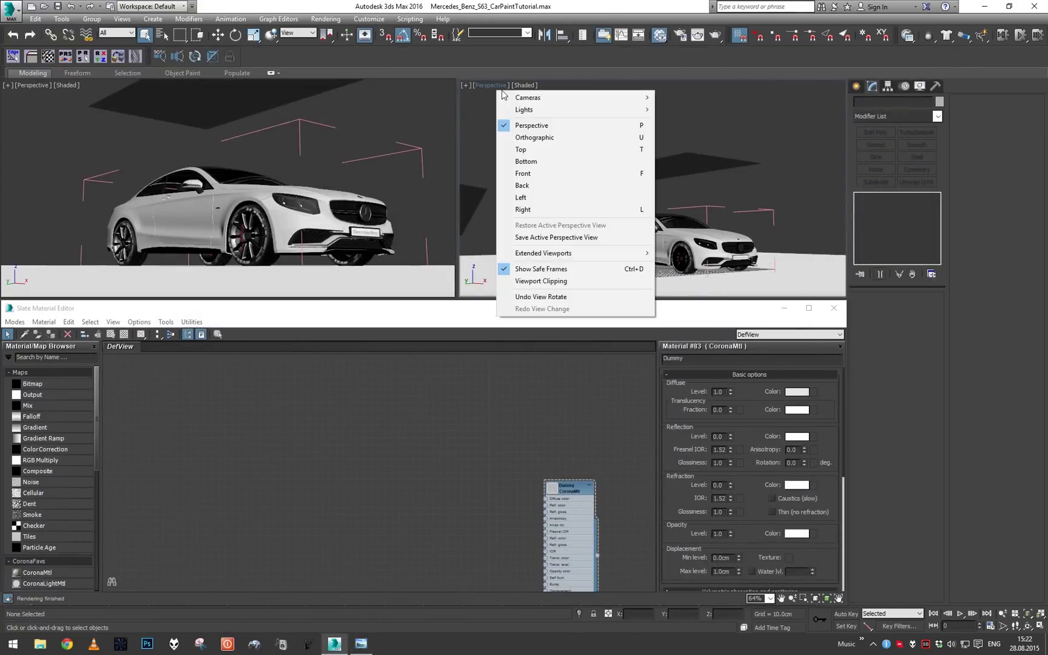
pyautogui.moveTo(588, 259)
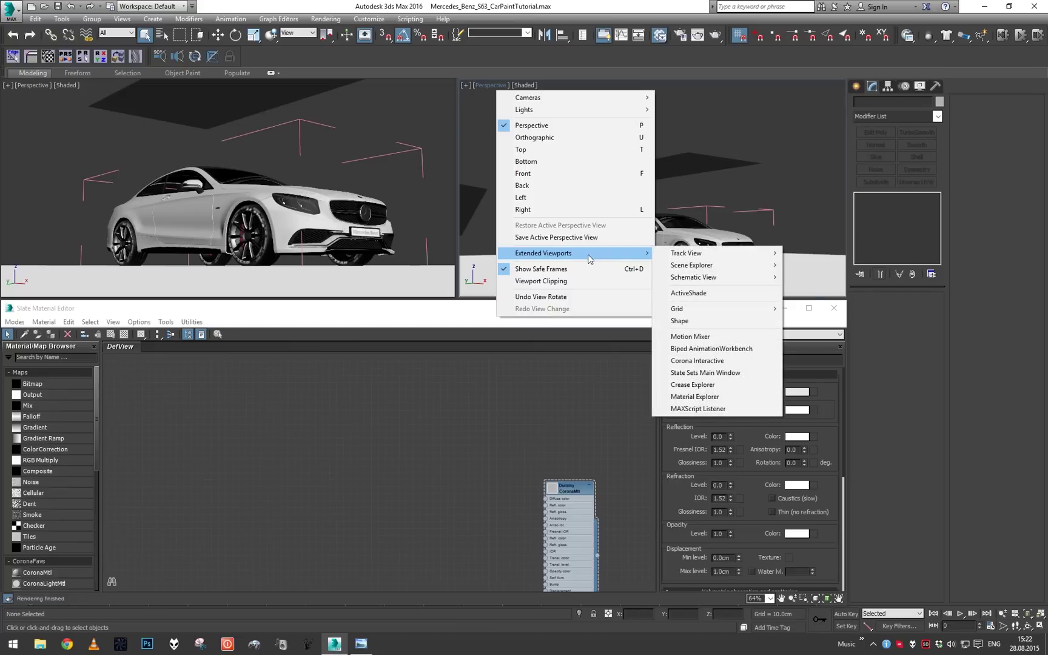
pyautogui.click(711, 362)
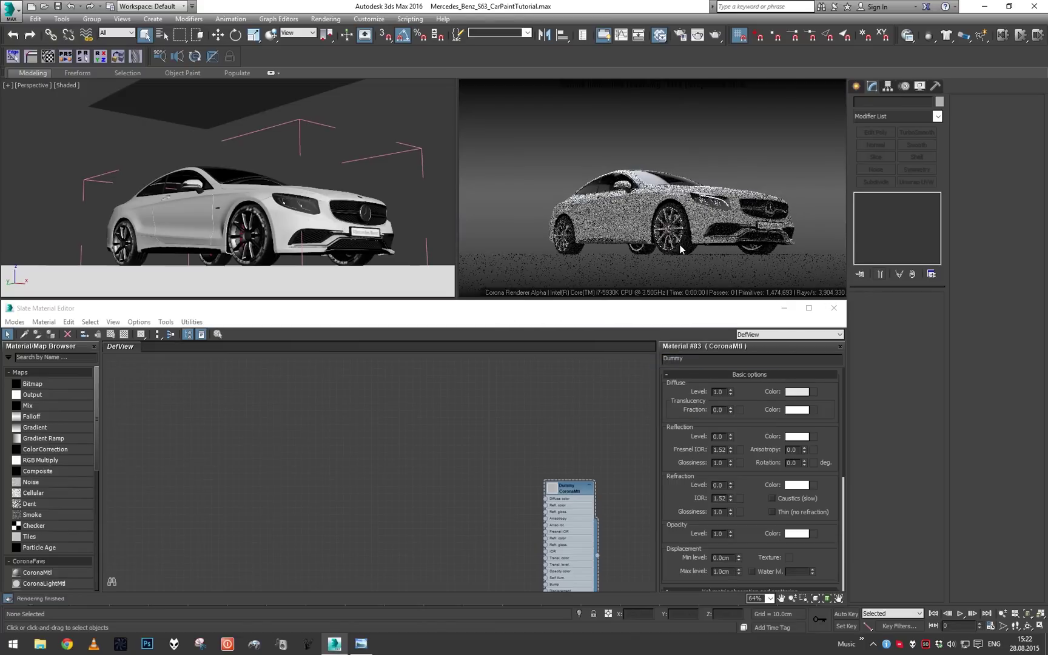
# Select the CarPaint body and frame the car in a close, low front three-quarter view
pyautogui.moveTo(402, 182)
pyautogui.keyDown('alt'); pyautogui.mouseDown(button='middle')
pyautogui.moveTo(340, 185)
pyautogui.moveTo(421, 183)
pyautogui.moveTo(394, 199)
pyautogui.mouseUp(button='middle'); pyautogui.keyUp('alt')
pyautogui.click(338, 234)
pyautogui.scroll(-3, 338, 234)
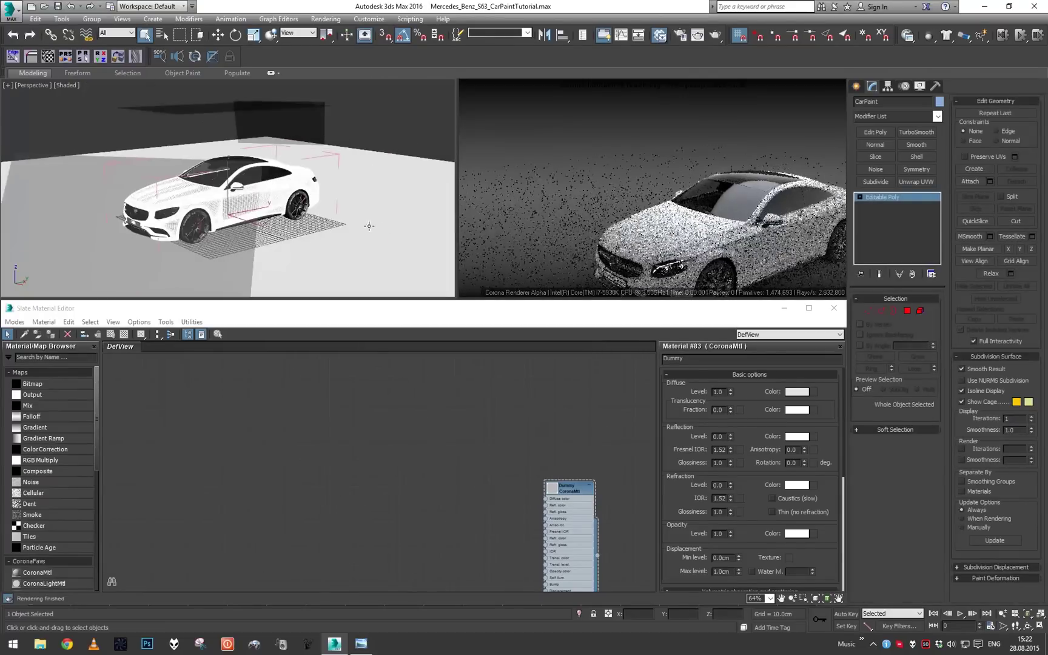
pyautogui.keyDown('alt'); pyautogui.moveTo(338, 225); pyautogui.dragTo(315, 182, button='middle'); pyautogui.keyUp('alt')
pyautogui.scroll(3, 360, 199)
pyautogui.scroll(3, 366, 202)
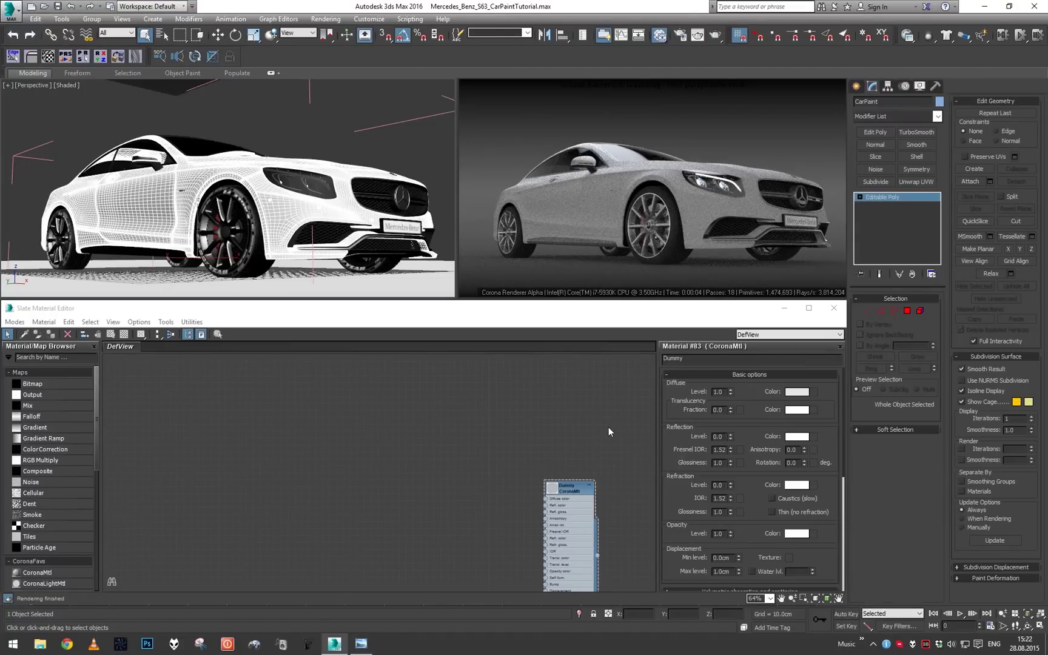
# Examine the Dummy CoronaMtl node and review the RedPaint.jpg reference photo again
pyautogui.moveTo(604, 519); pyautogui.dragTo(458, 387, button='middle')
pyautogui.scroll(1, 447, 462)
pyautogui.moveTo(456, 477); pyautogui.dragTo(431, 461, button='middle')
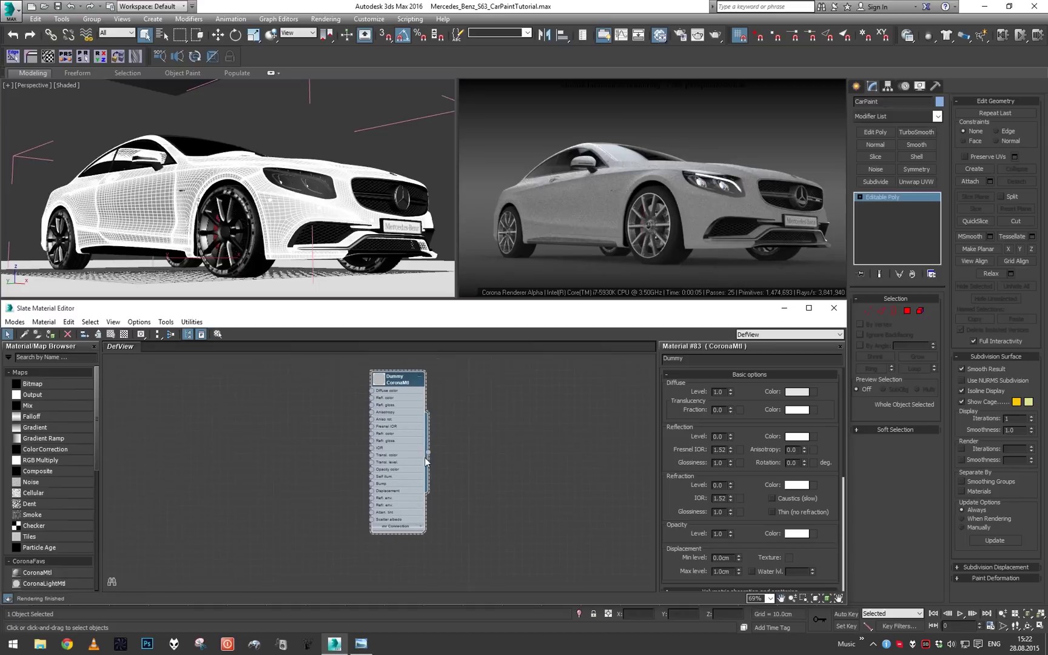
pyautogui.scroll(1, 431, 461)
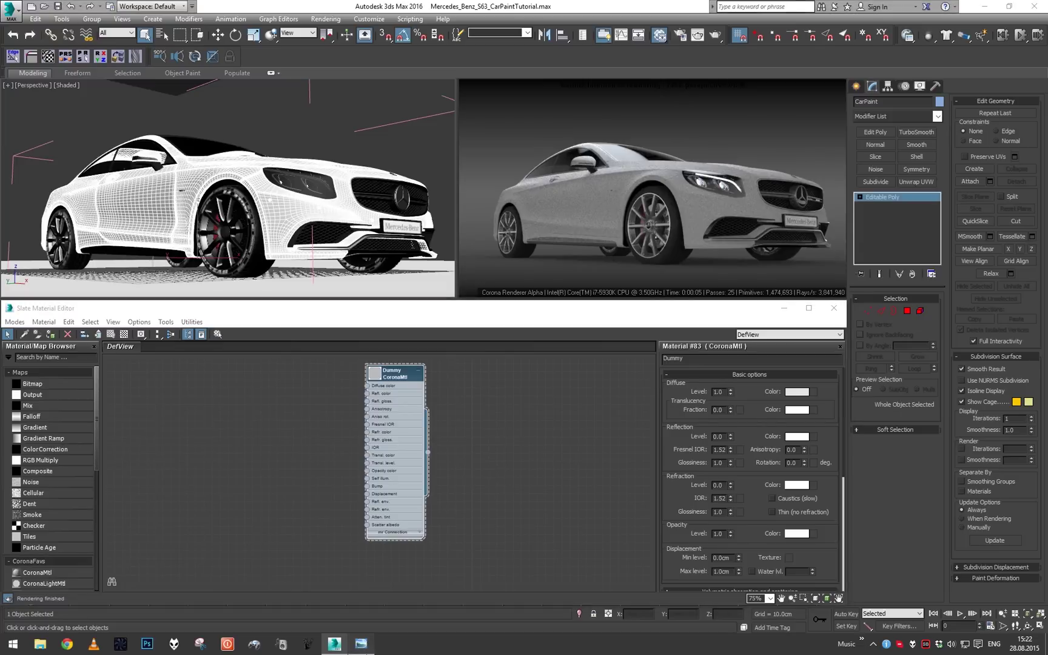
pyautogui.click(361, 643)
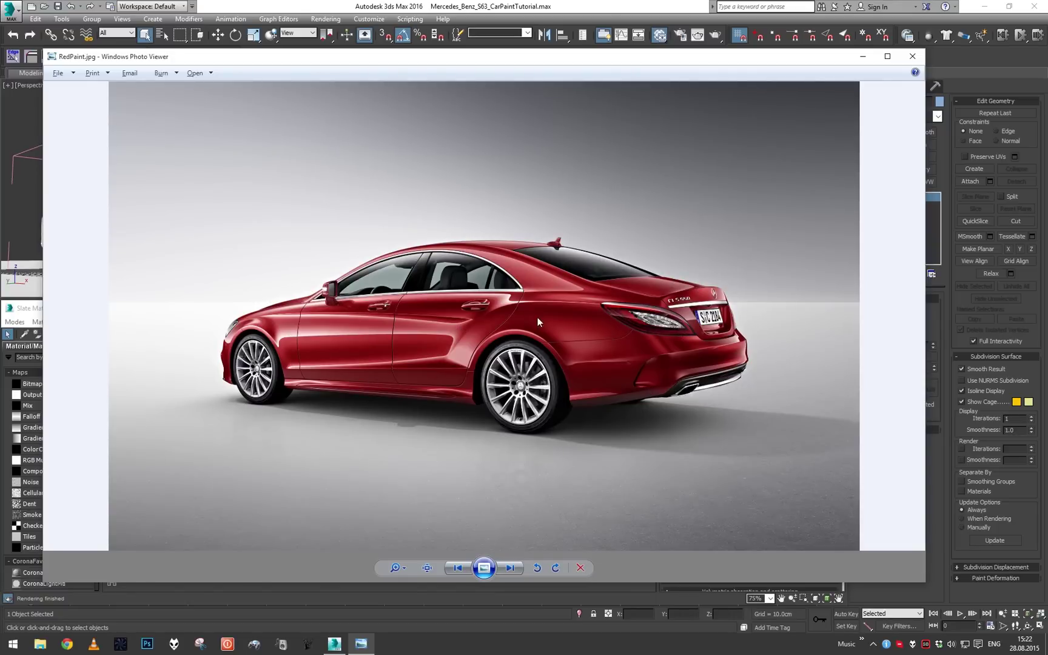
pyautogui.click(863, 56)
# Find the Blend material and add it to the material node view
pyautogui.click(88, 357)
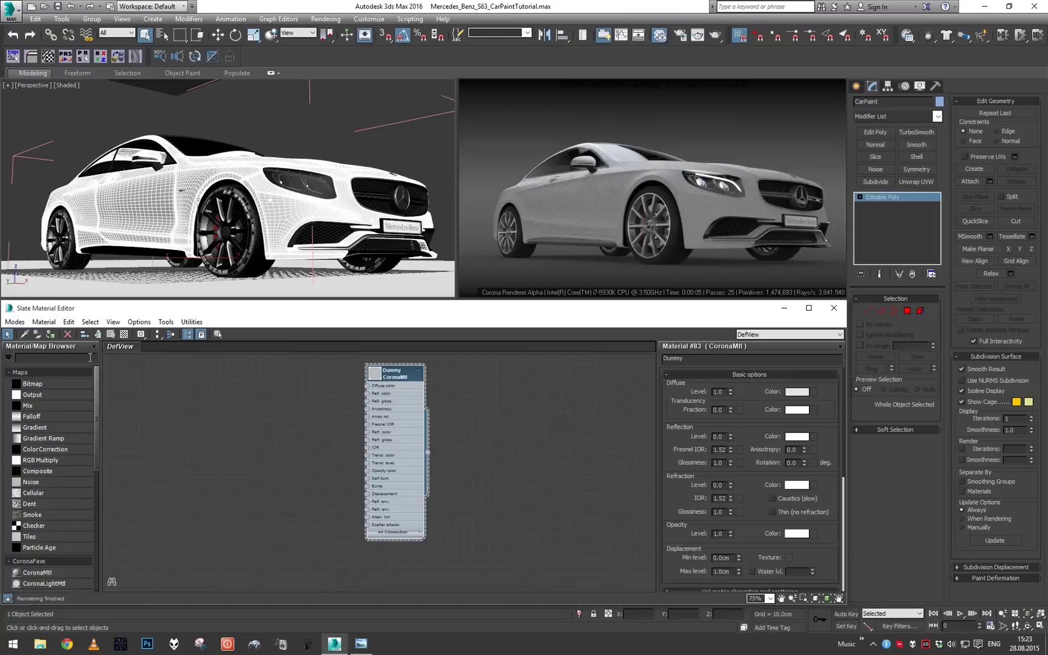
pyautogui.write('ble')
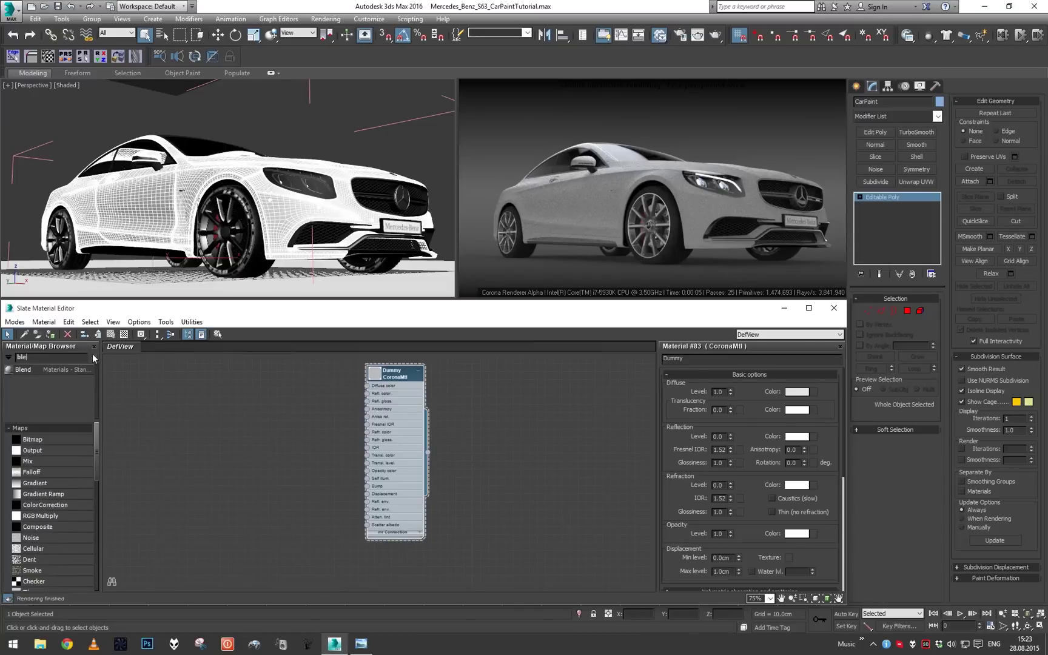
pyautogui.moveTo(24, 369); pyautogui.dragTo(584, 442)
# Delete the Dummy material node, leaving only the Blend node in the view
pyautogui.moveTo(592, 491); pyautogui.dragTo(564, 547, button='middle')
pyautogui.click(447, 454)
pyautogui.press('Delete')
pyautogui.click(442, 549)
pyautogui.press('Delete')
pyautogui.moveTo(520, 515); pyautogui.dragTo(490, 498, button='middle')
pyautogui.press('Delete')
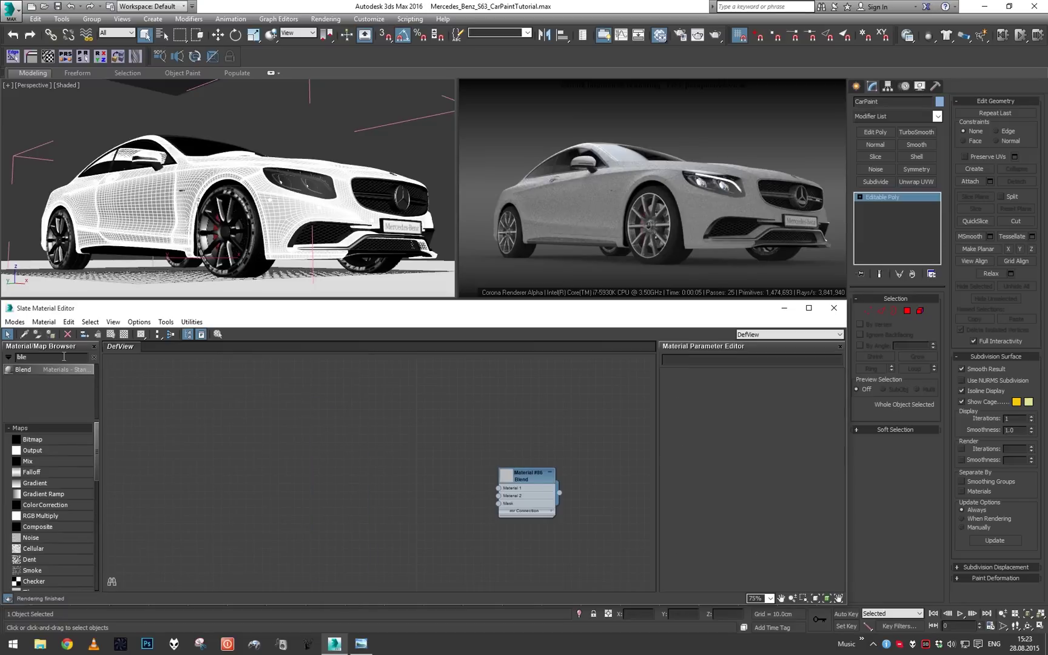
# Undo the deletion of the Dummy node and assign the Blend material to the two car paint objects
pyautogui.doubleClick(65, 357)
pyautogui.write('C')
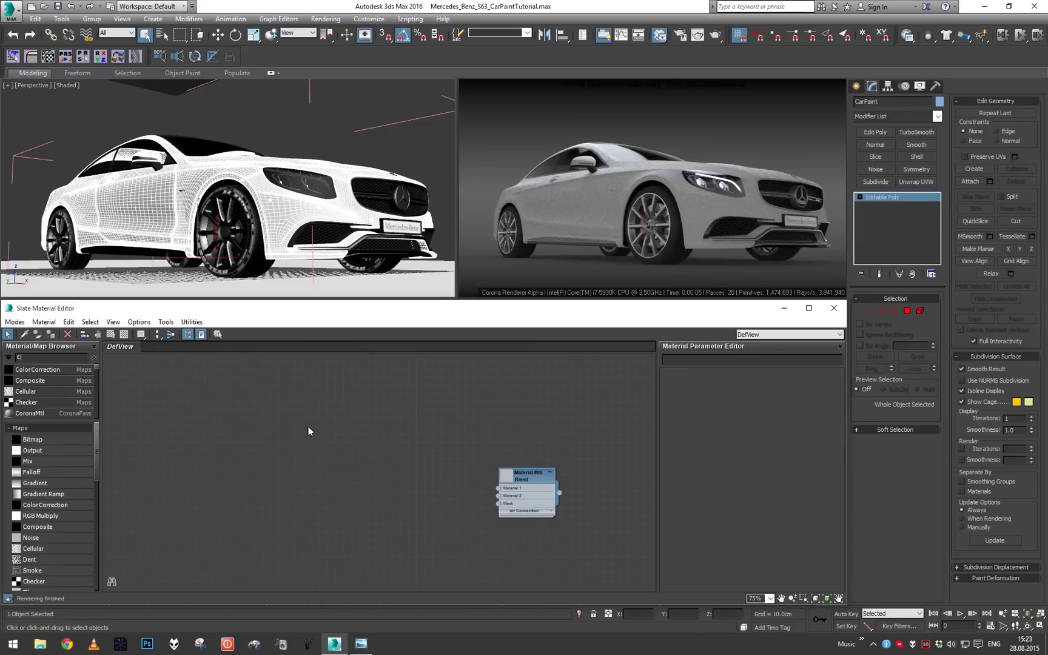
pyautogui.hotkey('ctrl', 'z')
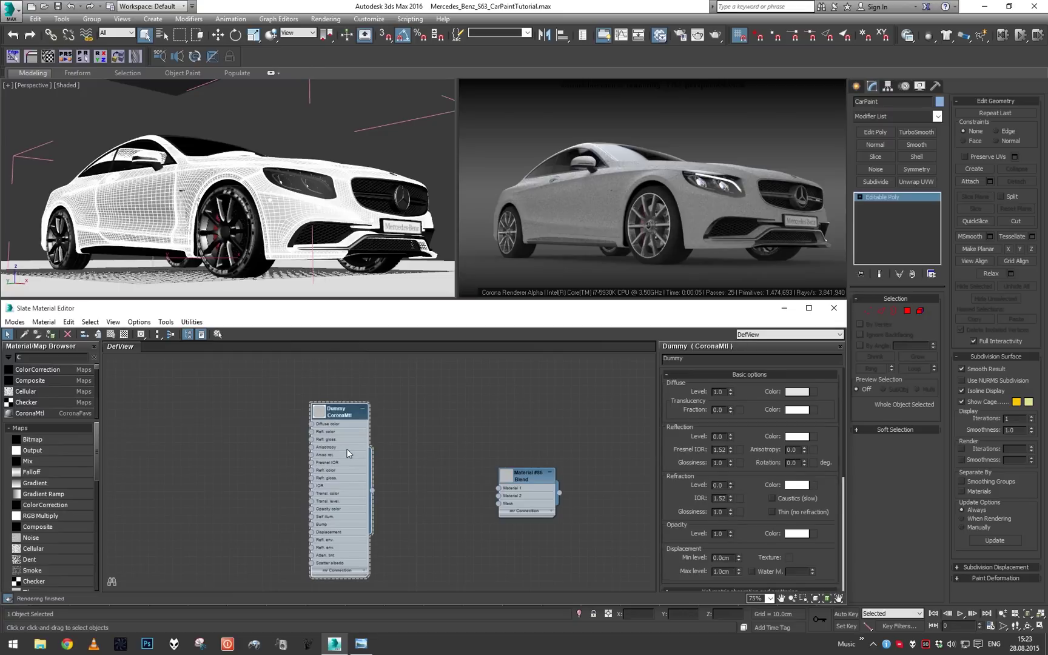
pyautogui.press('h')
pyautogui.click(179, 304)
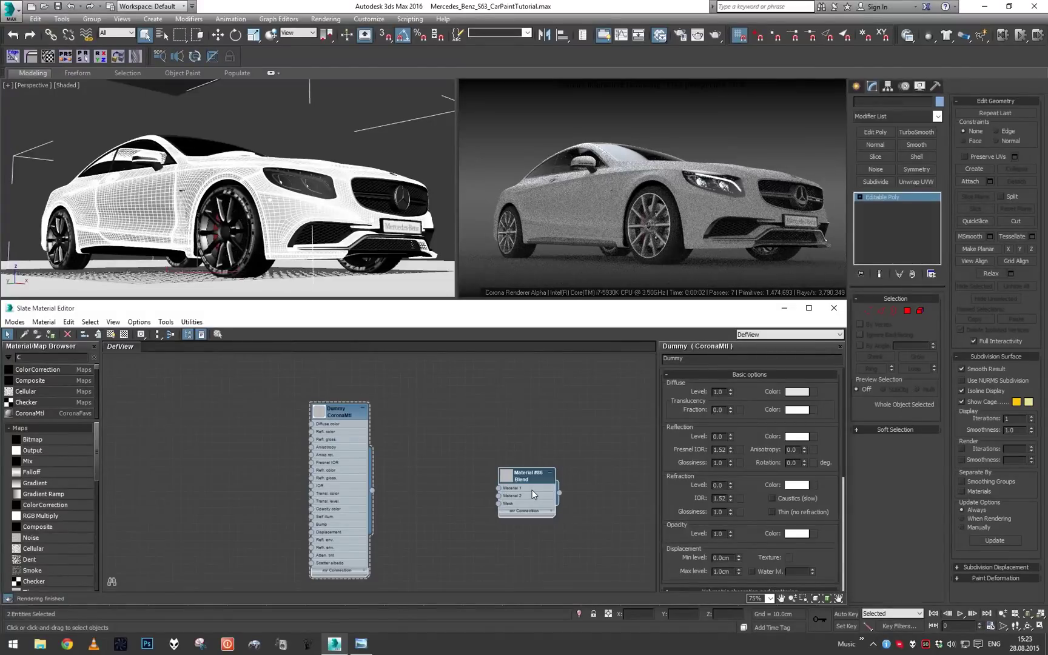
# Replace the Dummy node with a new CoronaMtl connected to the Blend's Material 1 input, and collapse the new node
pyautogui.click(348, 478)
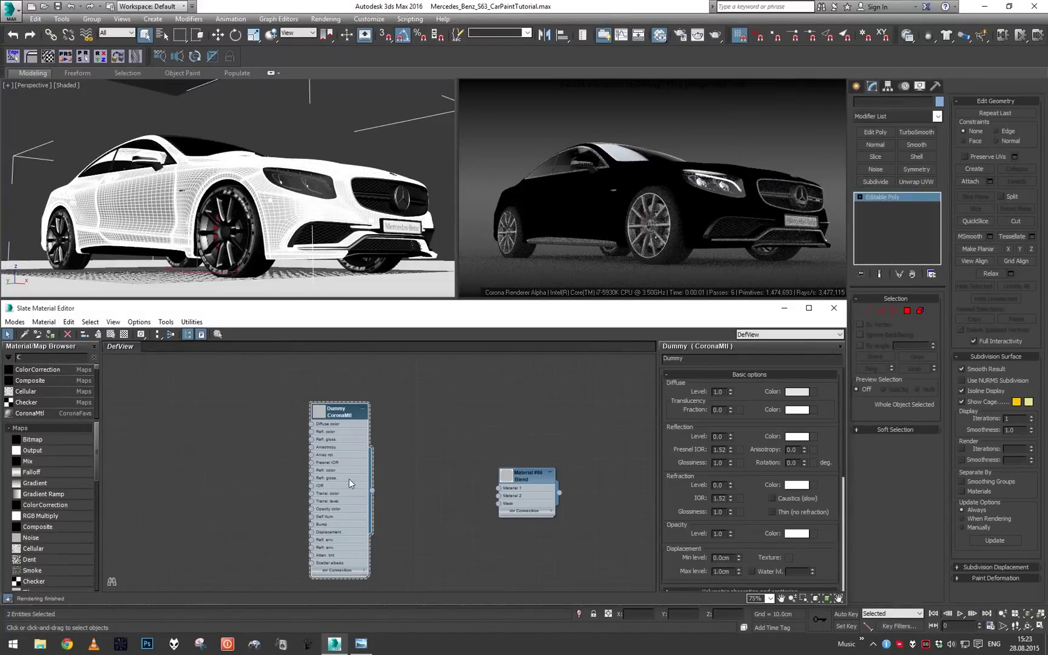
pyautogui.press('Delete')
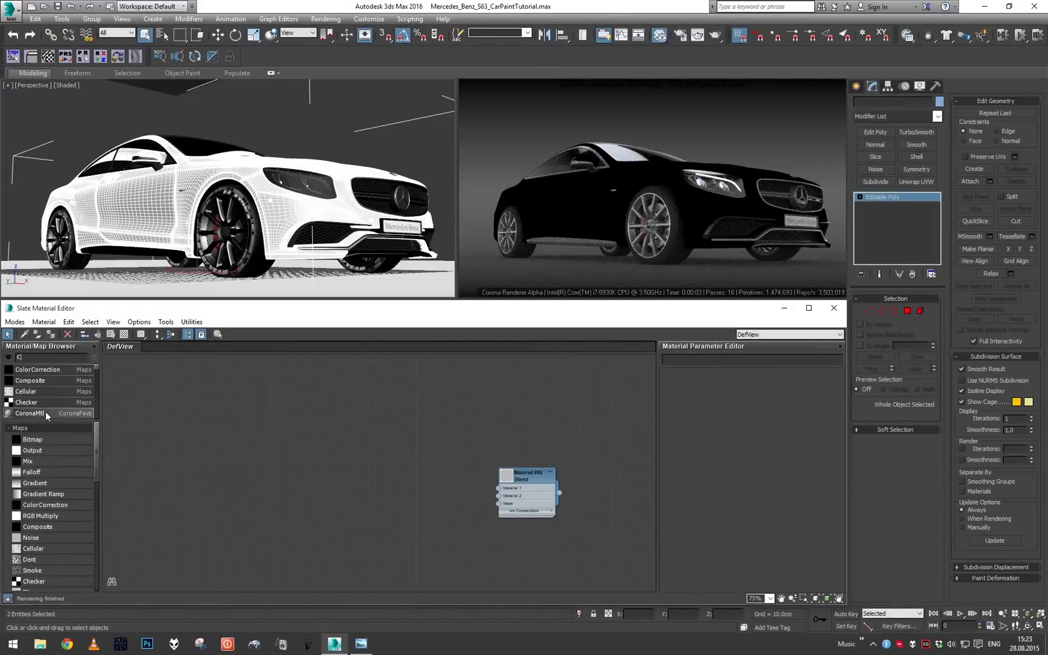
pyautogui.moveTo(46, 413); pyautogui.dragTo(431, 469)
pyautogui.doubleClick(423, 492)
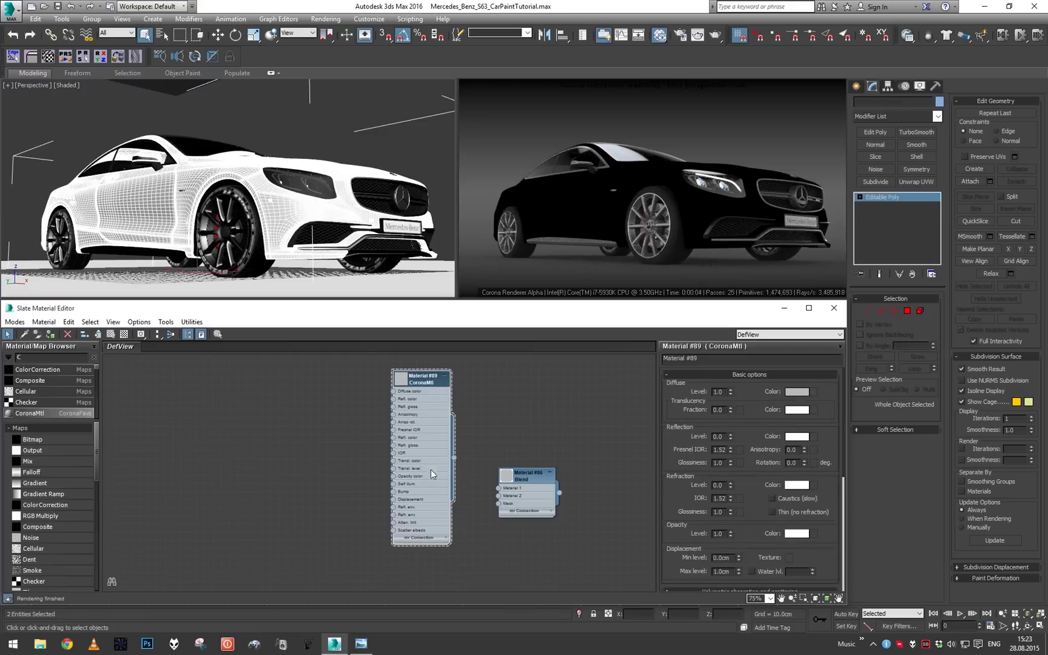
pyautogui.moveTo(491, 490); pyautogui.dragTo(497, 488)
pyautogui.click(445, 376)
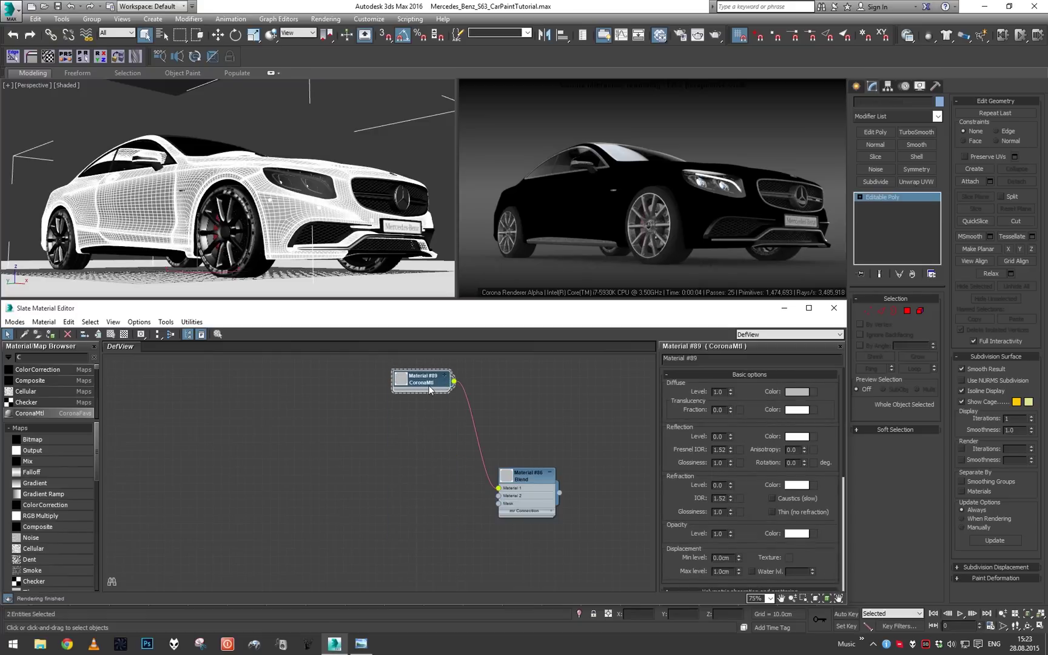
# Duplicate the CoronaMtl node and set the copy's diffuse level to 0, reflection level to 1 and Fresnel IOR to 999
pyautogui.keyDown('shift'); pyautogui.moveTo(428, 384); pyautogui.dragTo(428, 478); pyautogui.keyUp('shift')
pyautogui.doubleClick(428, 481)
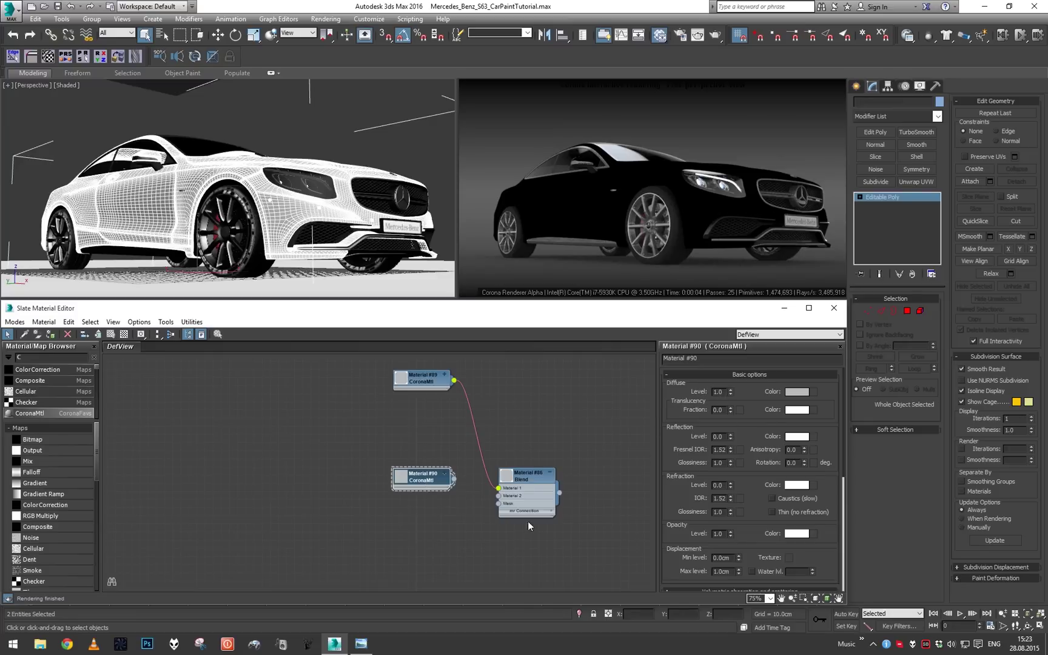
pyautogui.rightClick(731, 391)
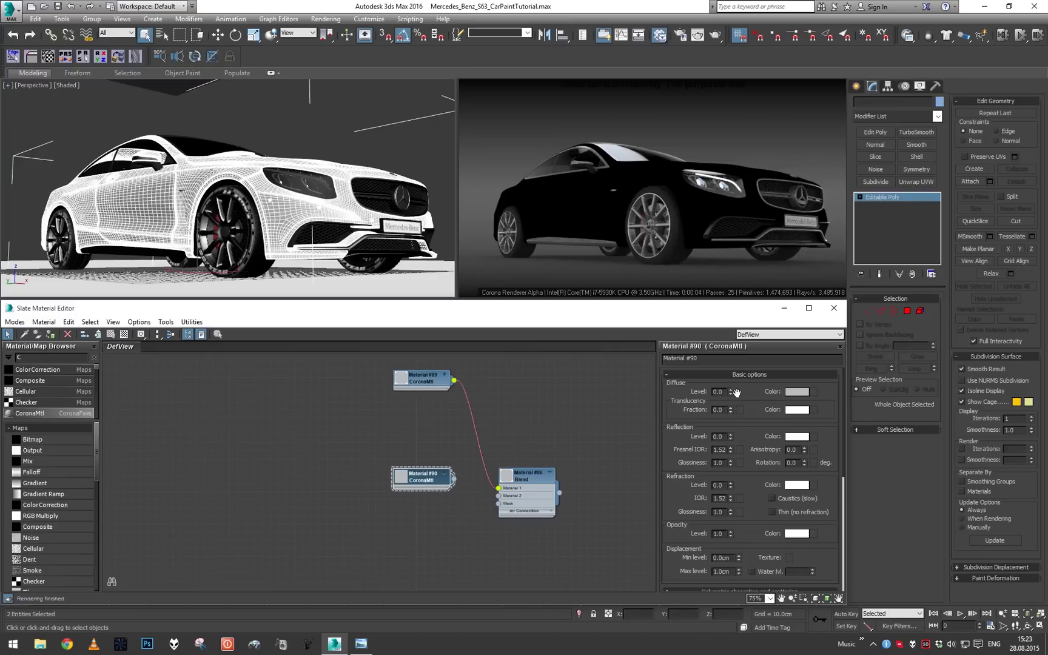
pyautogui.doubleClick(724, 438)
pyautogui.write('1')
pyautogui.press('Return')
pyautogui.doubleClick(723, 452)
pyautogui.write('999')
pyautogui.press('Return')
# Connect the reflective CoronaMtl to the Blend's Material 2 input and select the Black_Plastic object
pyautogui.moveTo(442, 480); pyautogui.dragTo(499, 496)
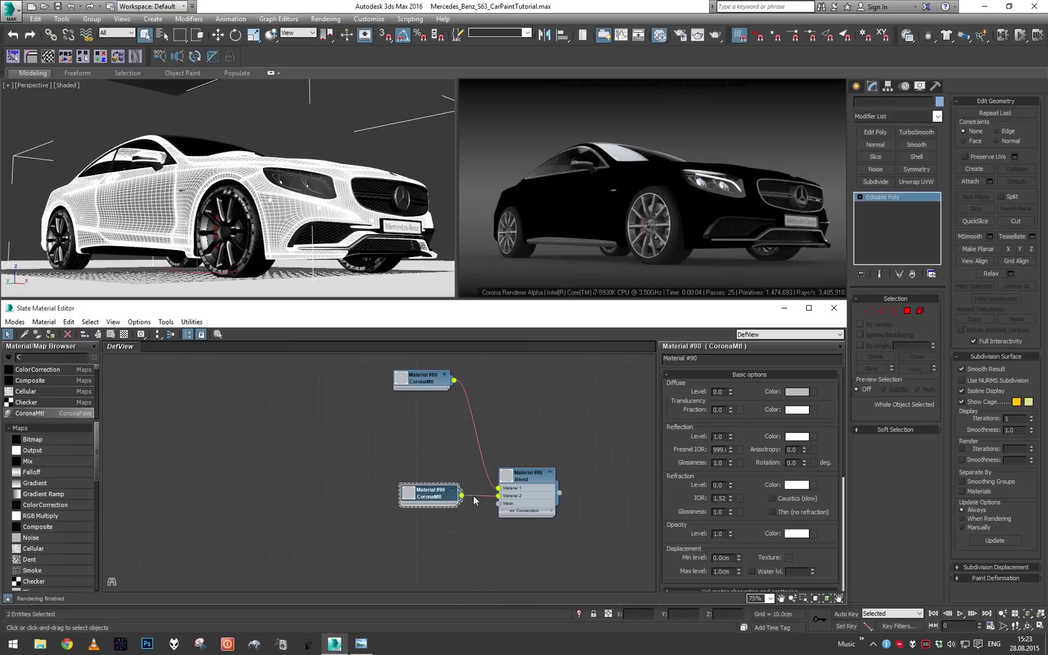
pyautogui.click(436, 255)
pyautogui.click(449, 468)
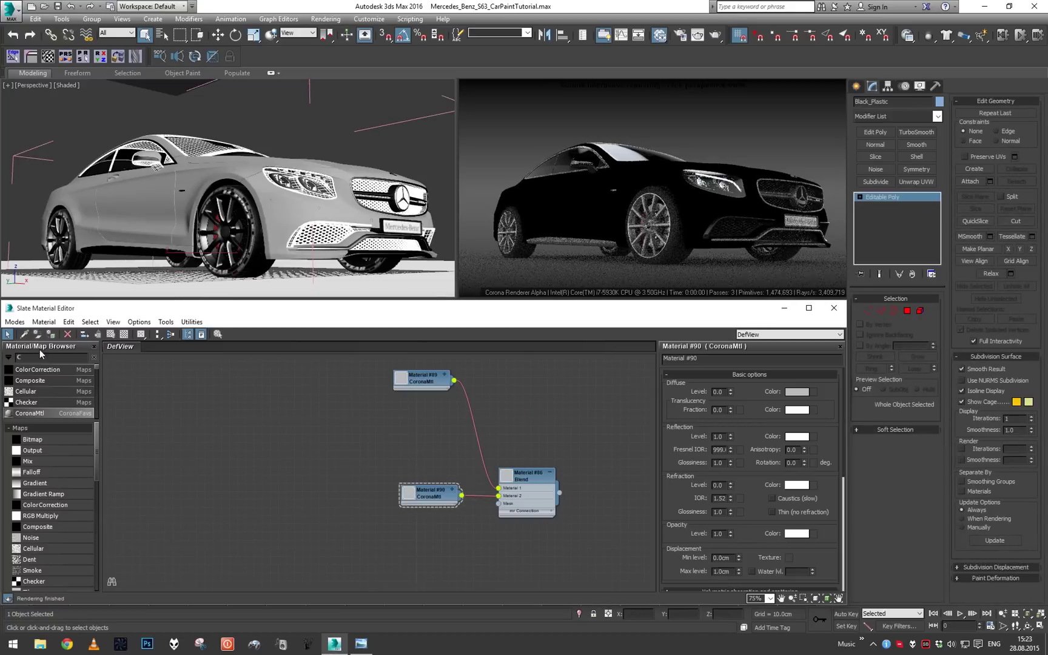
# Add a Falloff map and connect it to the Blend's Mask input
pyautogui.moveTo(40, 357); pyautogui.dragTo(17, 357)
pyautogui.write('fa')
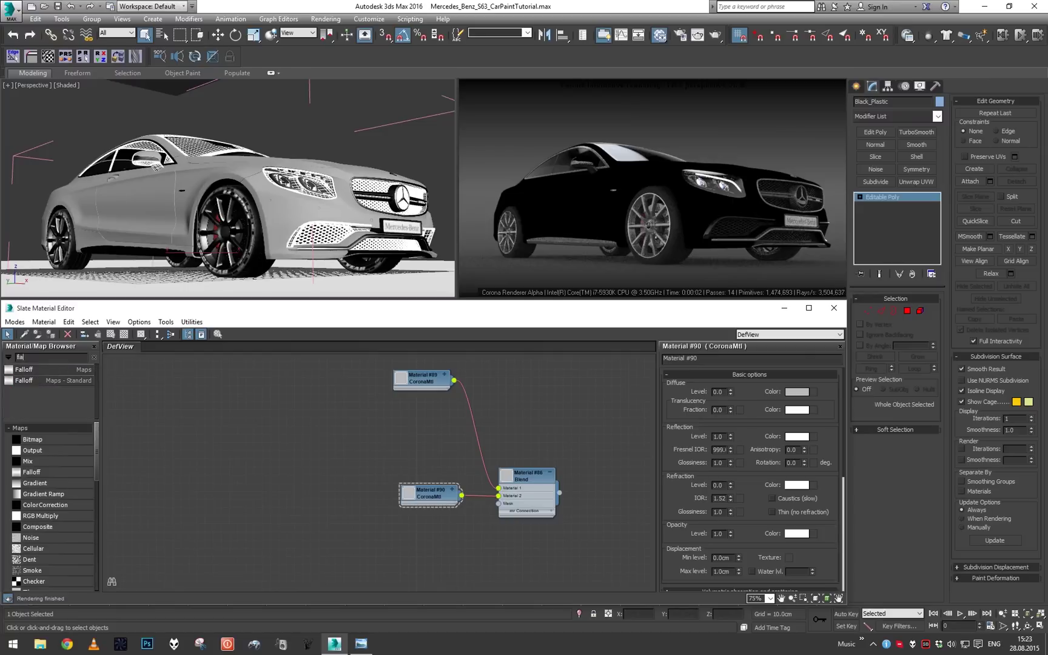
pyautogui.moveTo(44, 367); pyautogui.dragTo(445, 532)
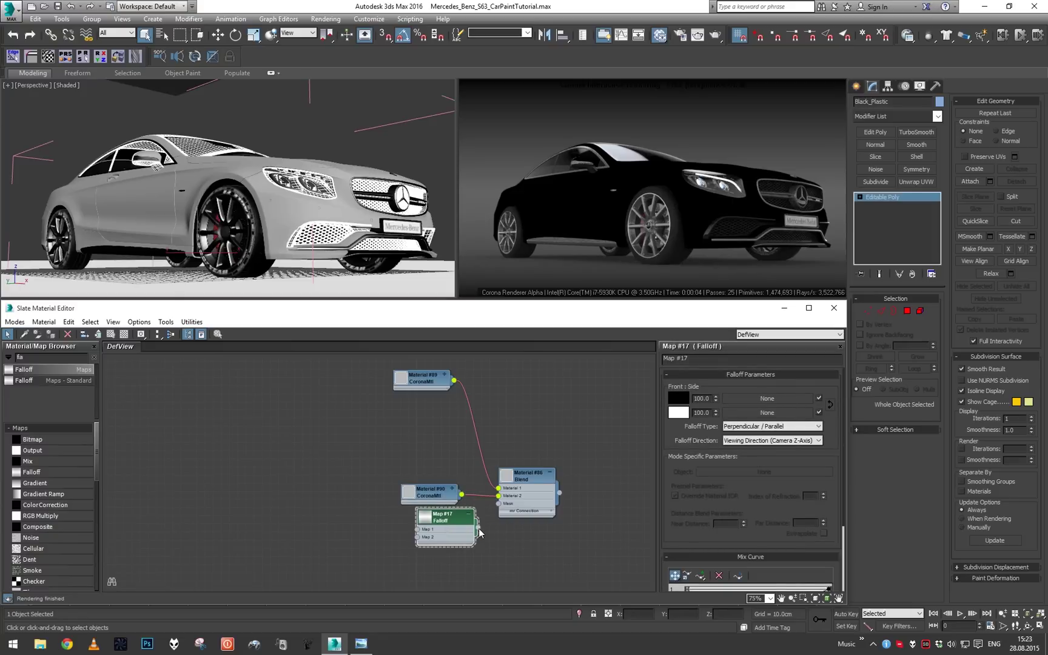
pyautogui.moveTo(501, 508); pyautogui.dragTo(461, 534)
# Set the Falloff type to Fresnel with an index of refraction of 1.4, and tidy the collapsed node below the second CoronaMtl
pyautogui.click(769, 427)
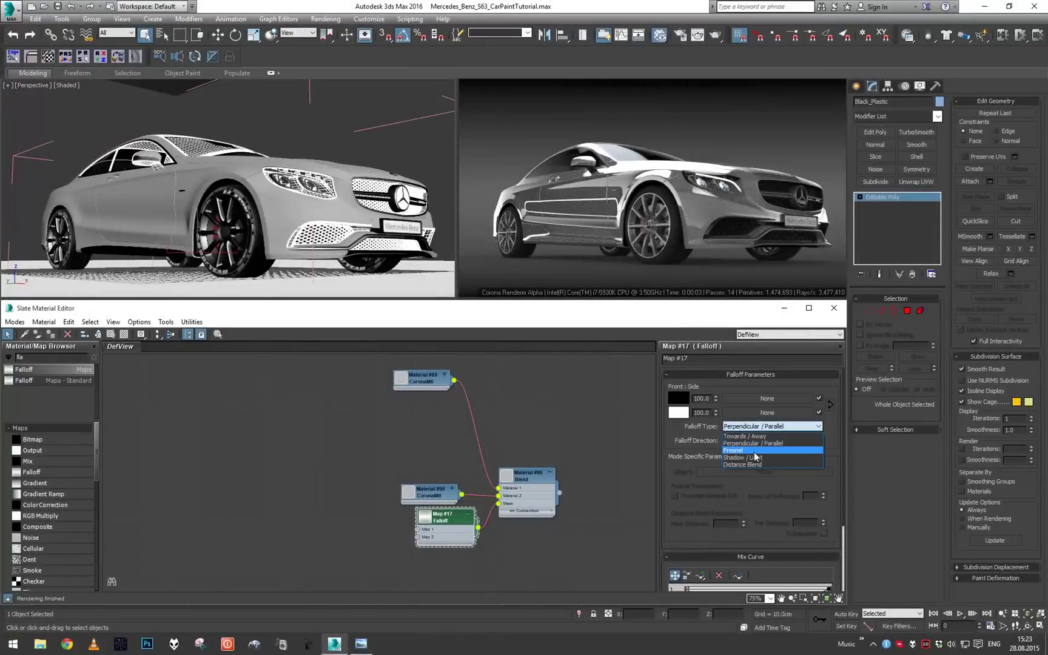
pyautogui.click(753, 451)
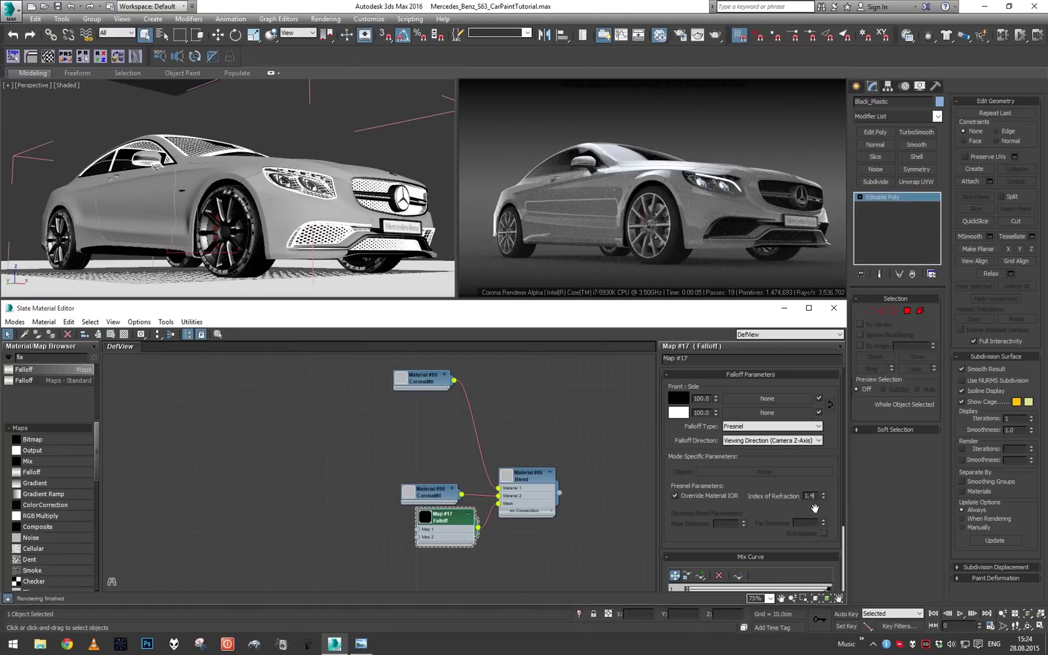
pyautogui.press('Return')
pyautogui.click(468, 514)
pyautogui.moveTo(457, 524); pyautogui.dragTo(441, 532)
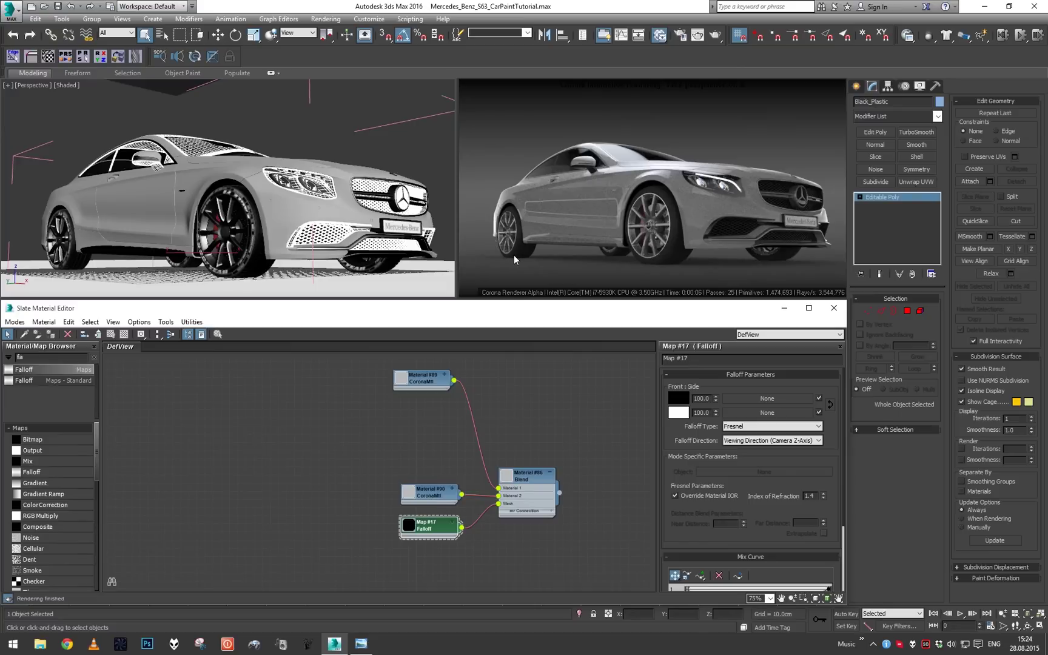
# Set the Falloff map's side color to a value of 220
pyautogui.click(678, 412)
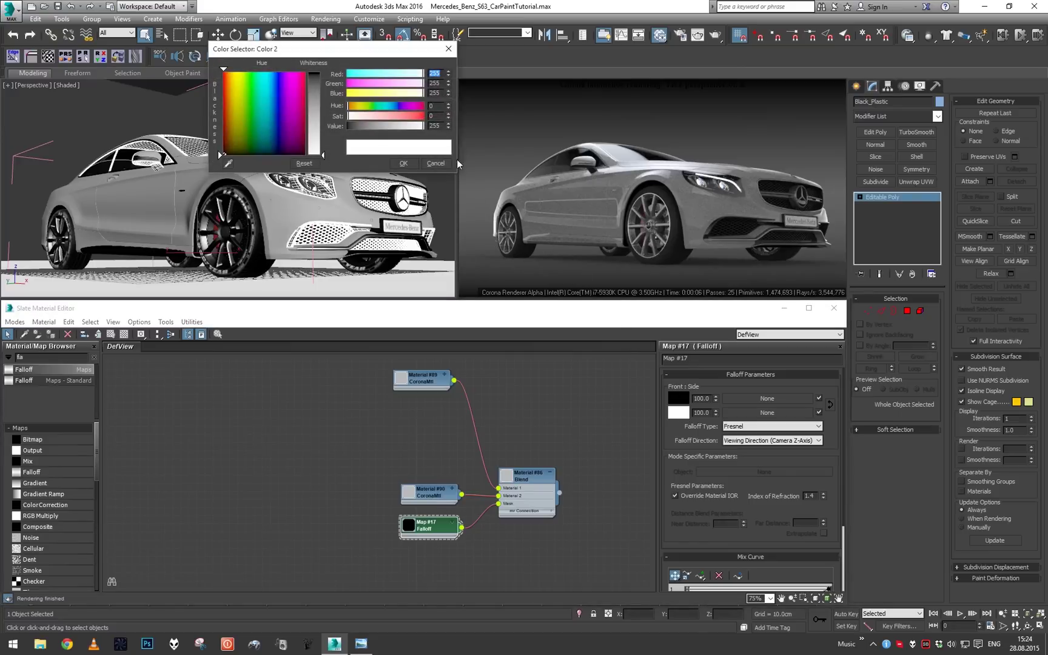
pyautogui.doubleClick(437, 125)
pyautogui.write('220')
pyautogui.press('Return')
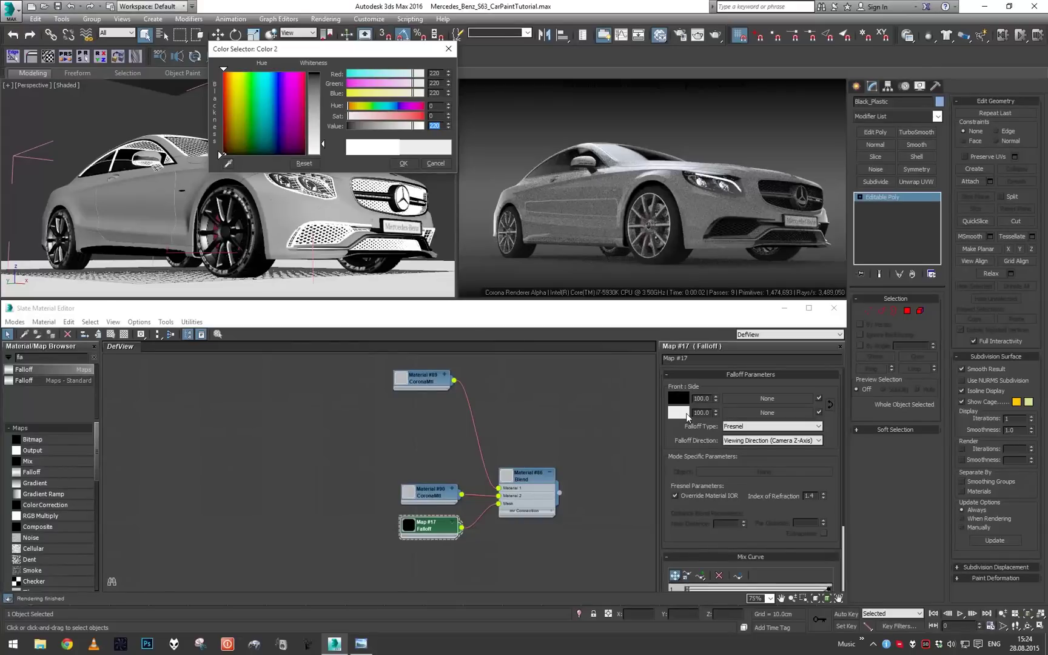
# Confirm the Falloff map's side color and open the parameters of the CoronaMtl connected to the Blend's Material 2 input
pyautogui.click(409, 164)
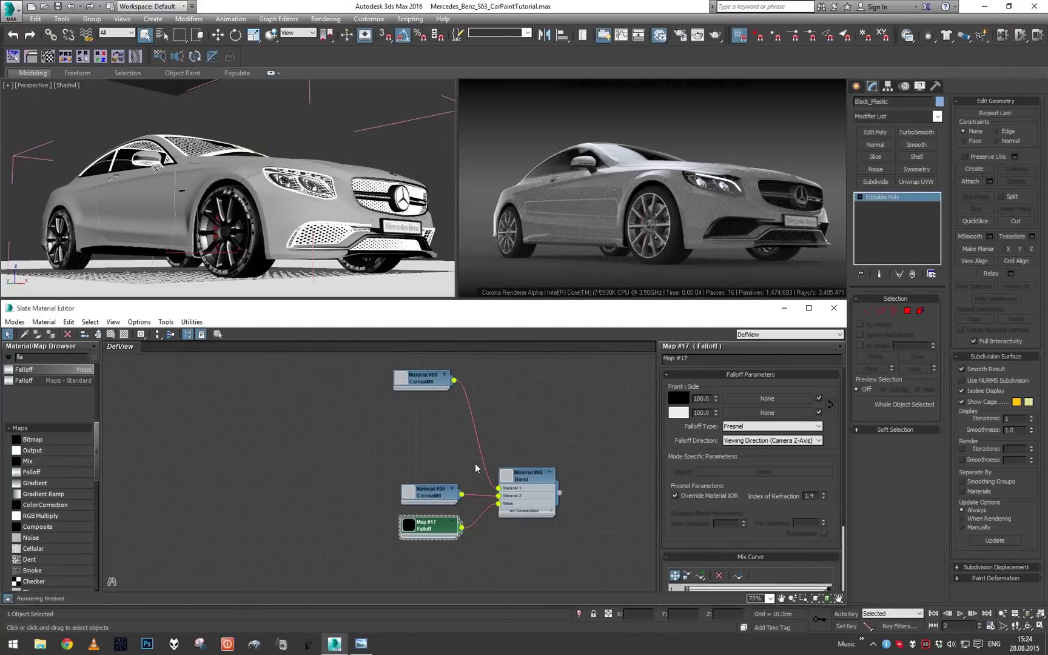
pyautogui.scroll(3, 461, 445)
pyautogui.doubleClick(440, 539)
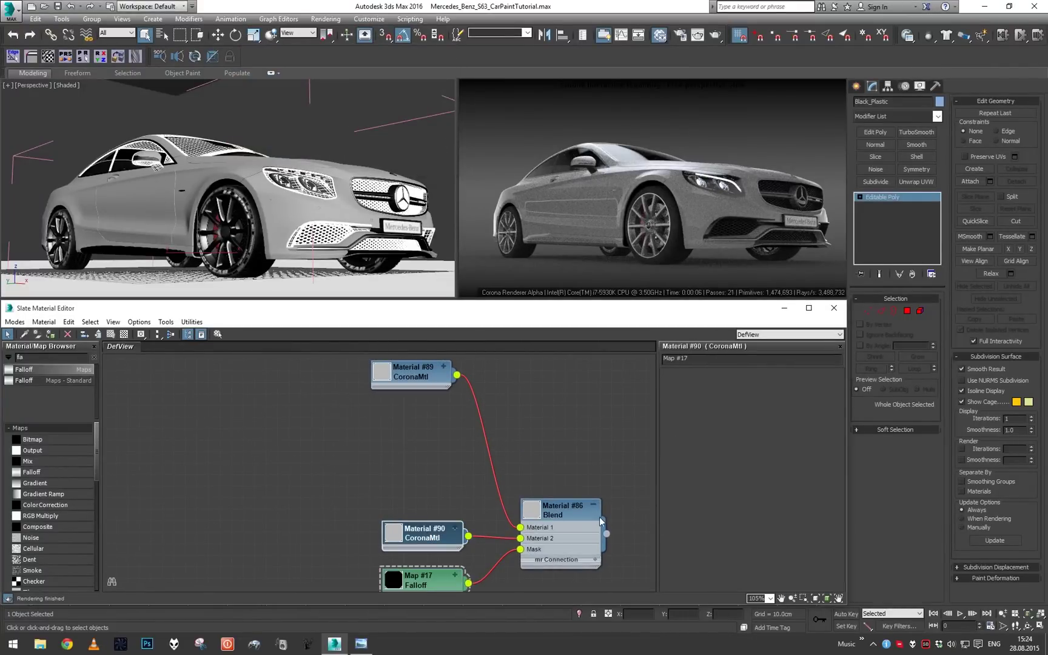
pyautogui.moveTo(746, 450); pyautogui.dragTo(741, 485)
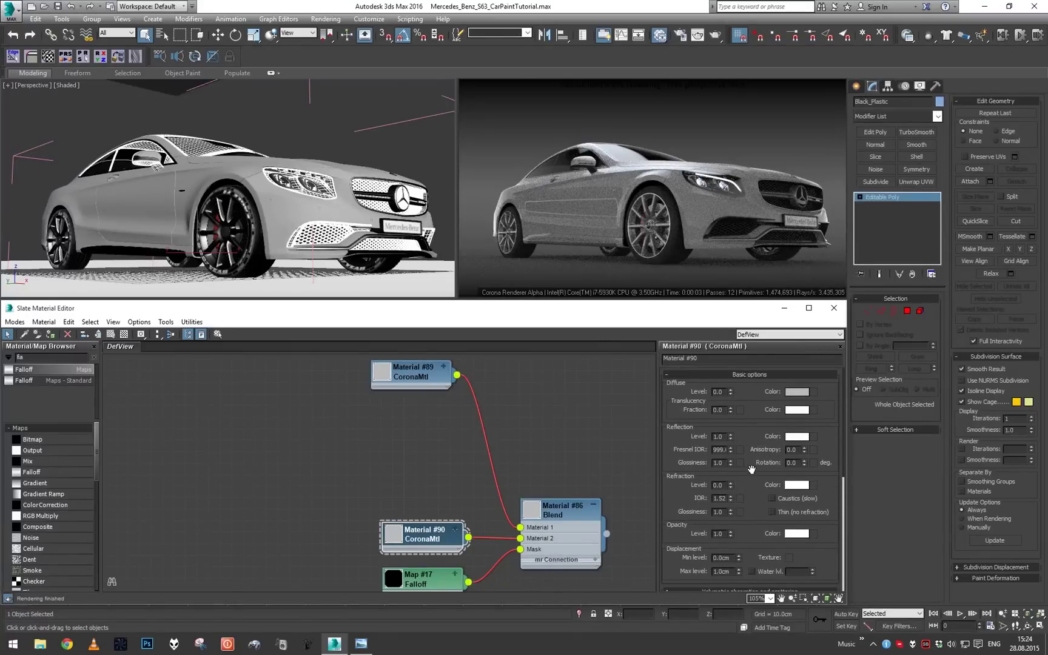
# Open the parameters of the CoronaMtl feeding the Blend's Material 1 input and expand its node to show all map inputs
pyautogui.moveTo(432, 487); pyautogui.dragTo(429, 576, button='middle')
pyautogui.moveTo(430, 479); pyautogui.dragTo(430, 508, button='middle')
pyautogui.doubleClick(426, 490)
pyautogui.doubleClick(426, 490)
pyautogui.moveTo(426, 490); pyautogui.dragTo(439, 408)
pyautogui.click(438, 404)
pyautogui.moveTo(420, 464); pyautogui.dragTo(428, 418, button='middle')
pyautogui.scroll(-1, 427, 424)
pyautogui.moveTo(418, 458); pyautogui.dragTo(432, 441)
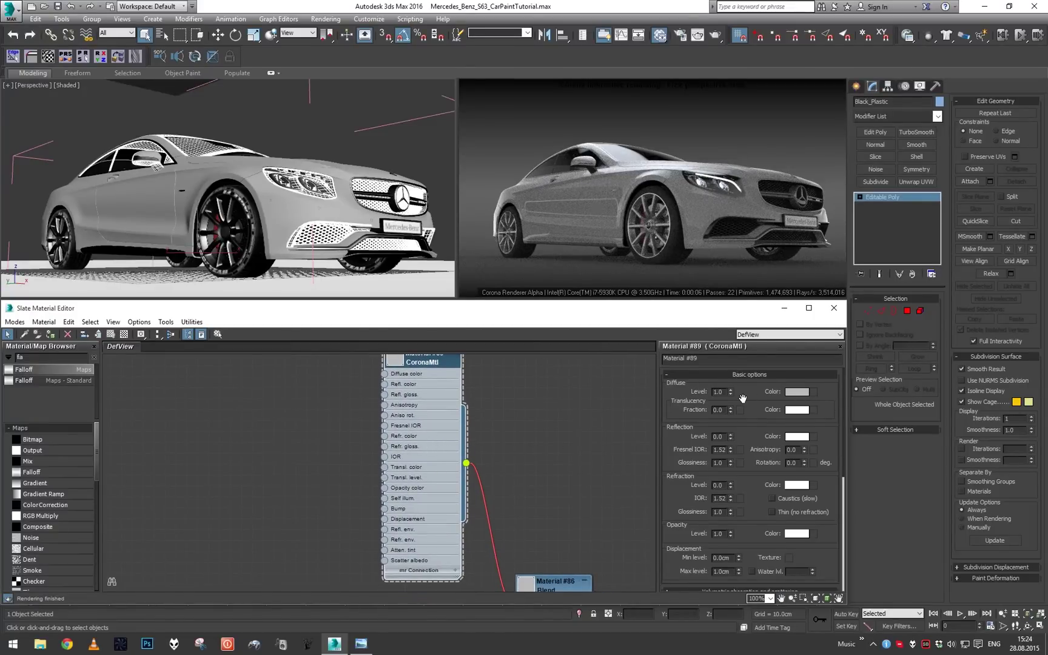
# Check the RedPaint.jpg reference and set the base CoronaMtl's diffuse level to 0, reflection level to 0.5 and reflection glossiness to 0.4
pyautogui.click(360, 644)
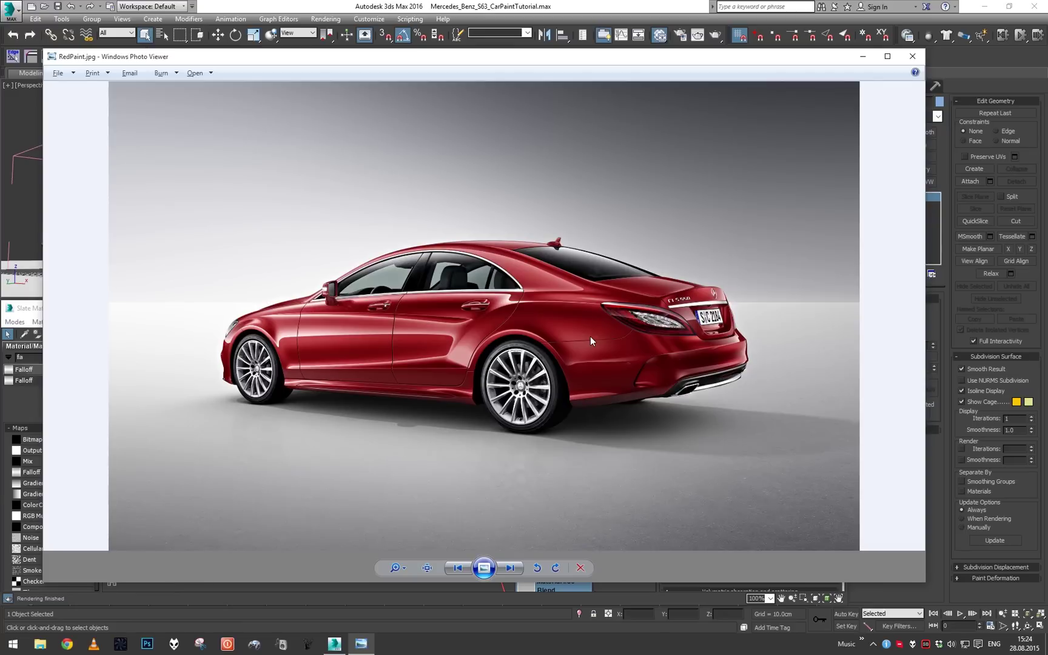
pyautogui.click(862, 56)
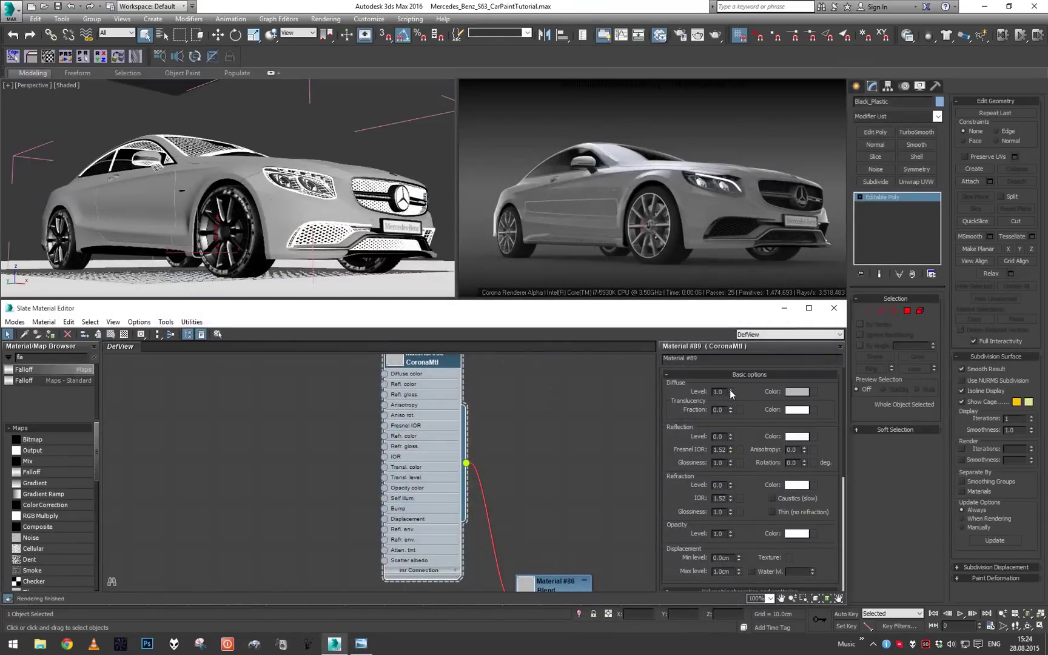
pyautogui.doubleClick(719, 437)
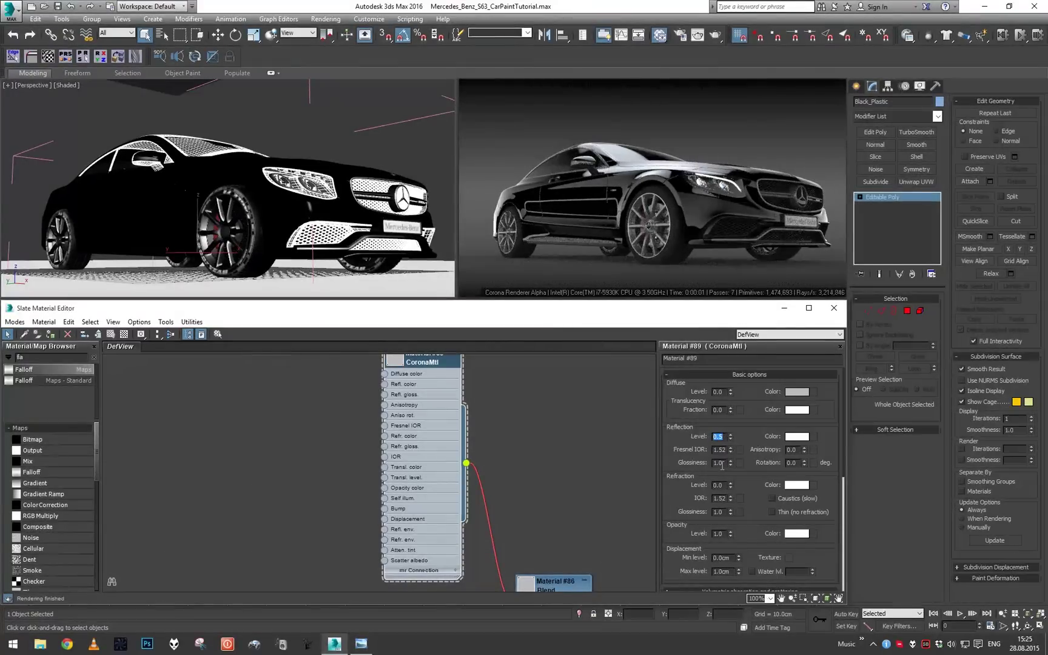
pyautogui.doubleClick(720, 463)
pyautogui.press('Return')
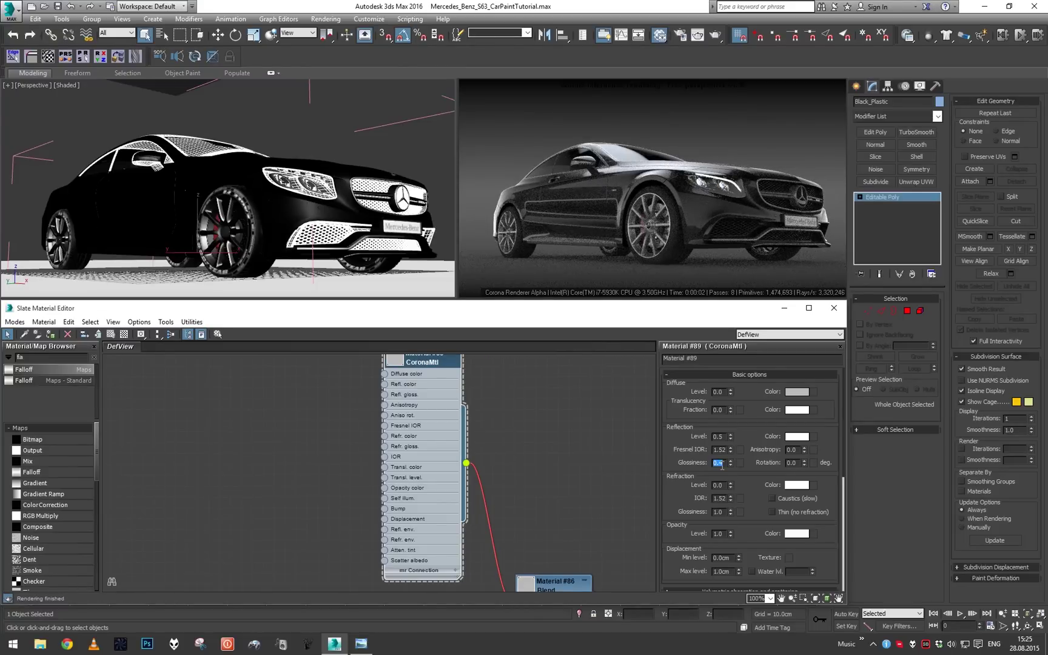
# Check the reference photo again and set the base CoronaMtl's Fresnel IOR to 4.0
pyautogui.doubleClick(719, 450)
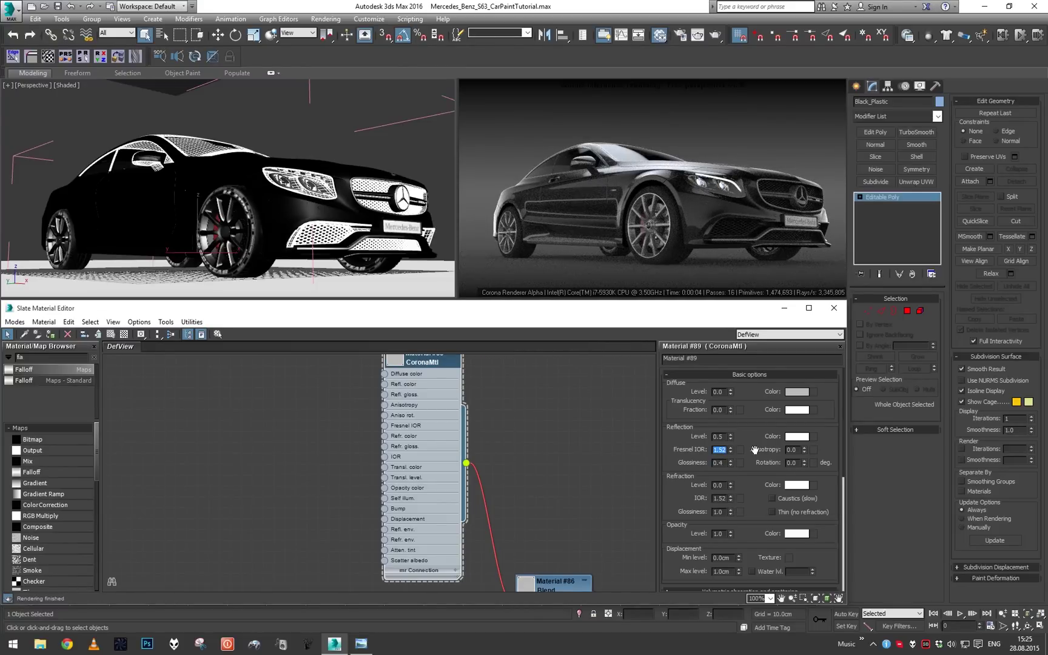
pyautogui.click(361, 644)
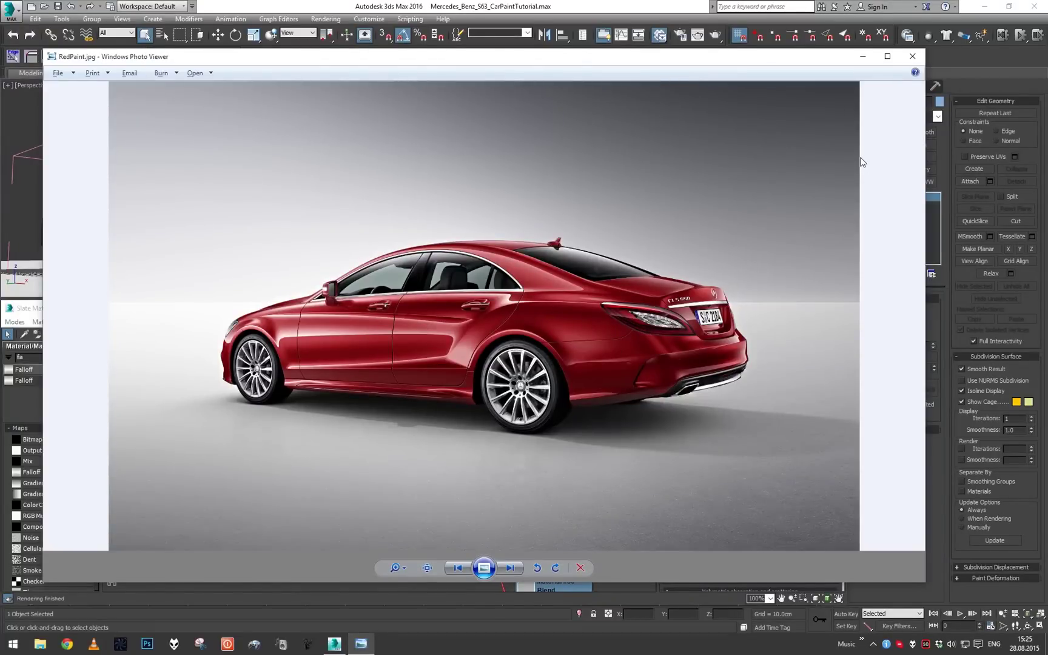
pyautogui.click(863, 57)
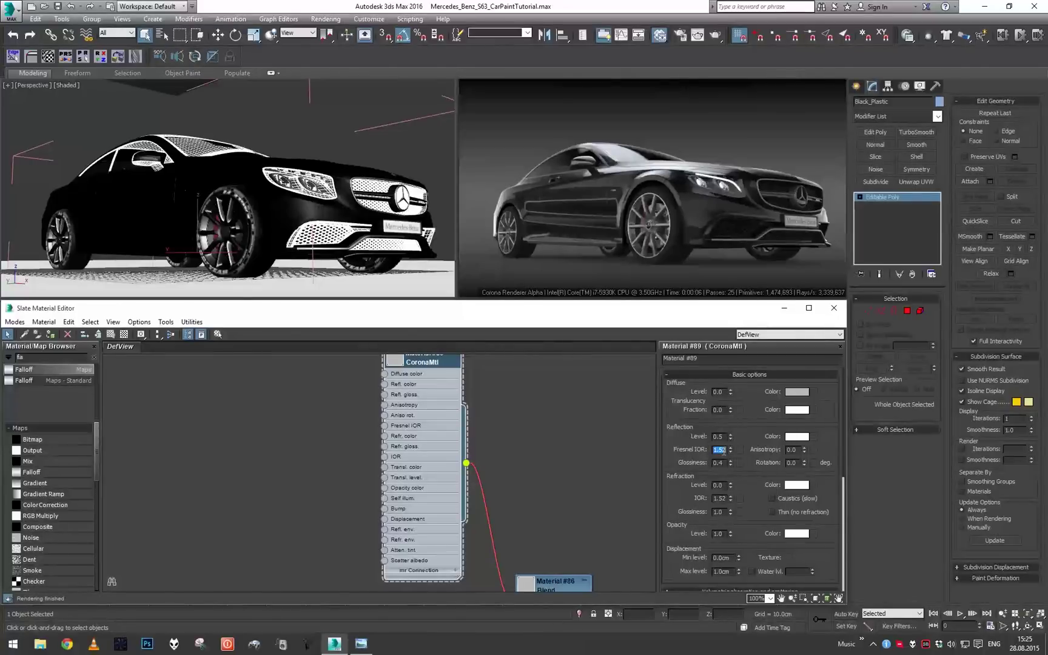
pyautogui.press('Return')
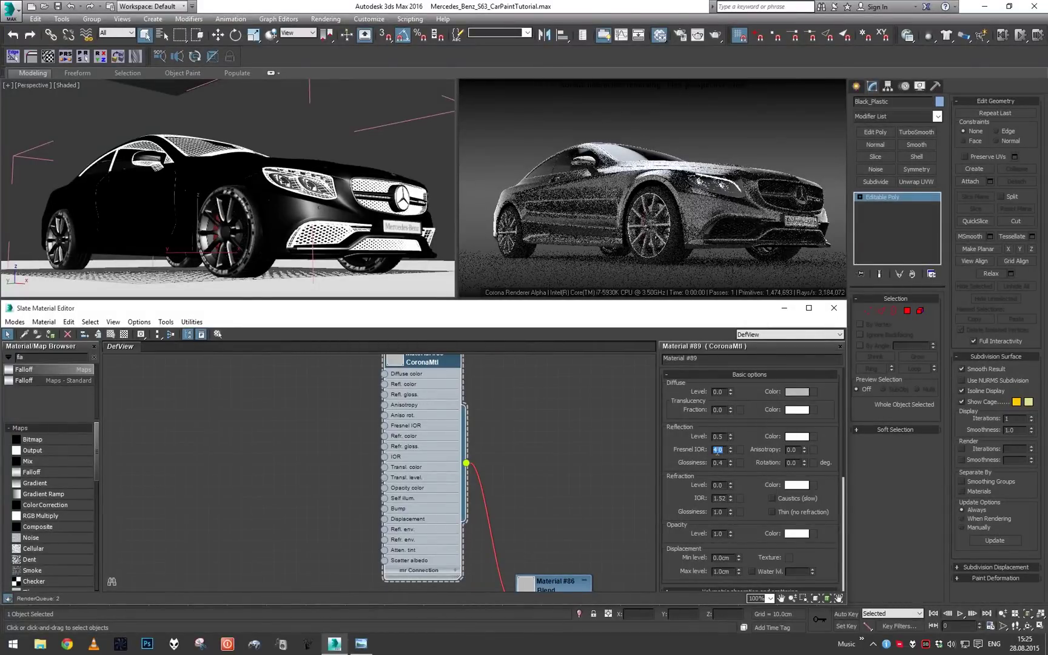
# Change the base CoronaMtl's reflection color to a strong red with hue 0, saturation 247 and value 255
pyautogui.keyDown('alt'); pyautogui.moveTo(409, 226); pyautogui.dragTo(164, 206, button='middle'); pyautogui.keyUp('alt')
pyautogui.scroll(-3, 308, 223)
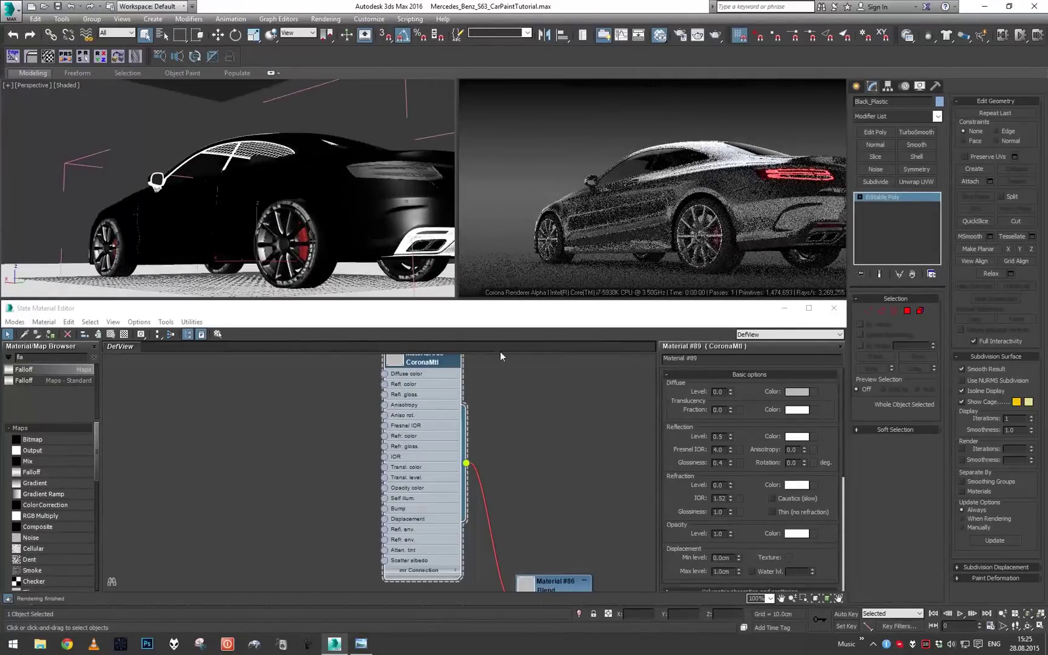
pyautogui.click(796, 436)
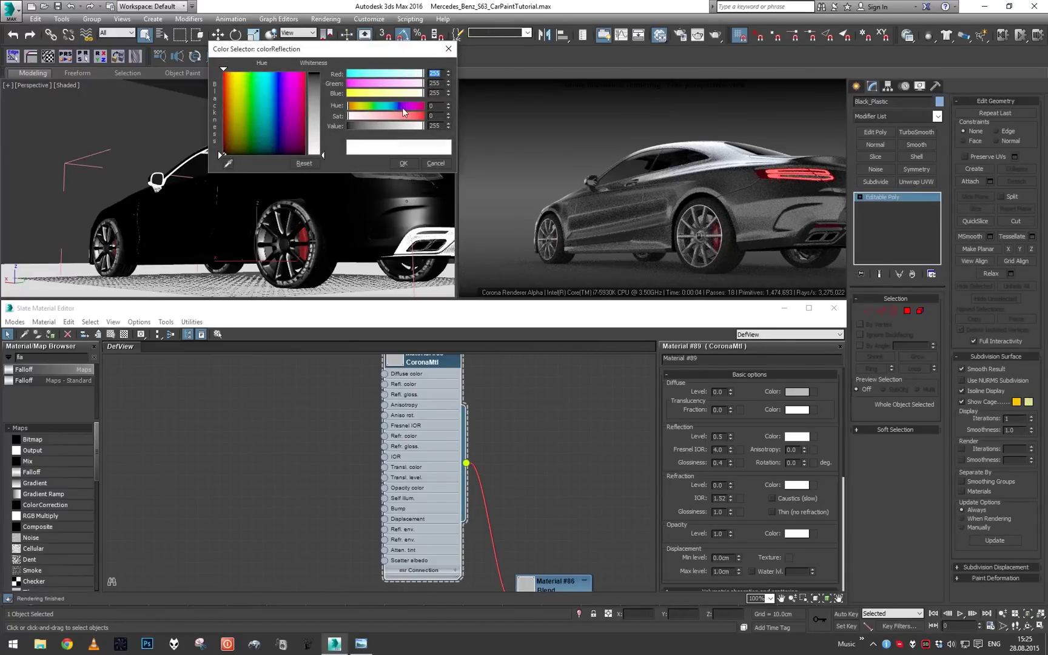
pyautogui.moveTo(402, 115); pyautogui.dragTo(421, 115)
pyautogui.doubleClick(442, 116)
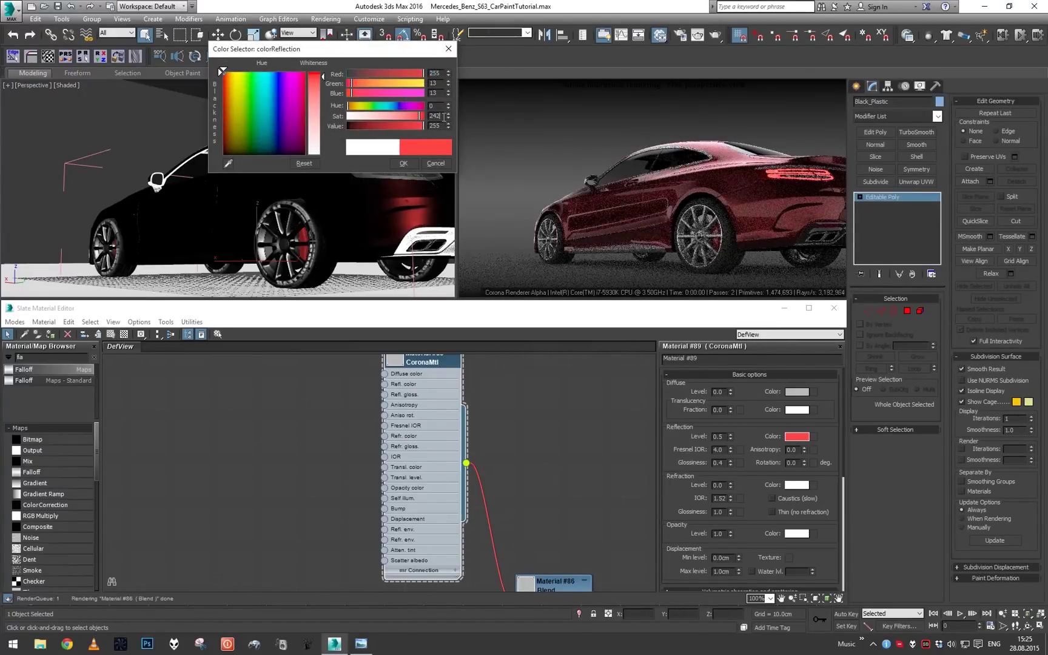
pyautogui.write('247')
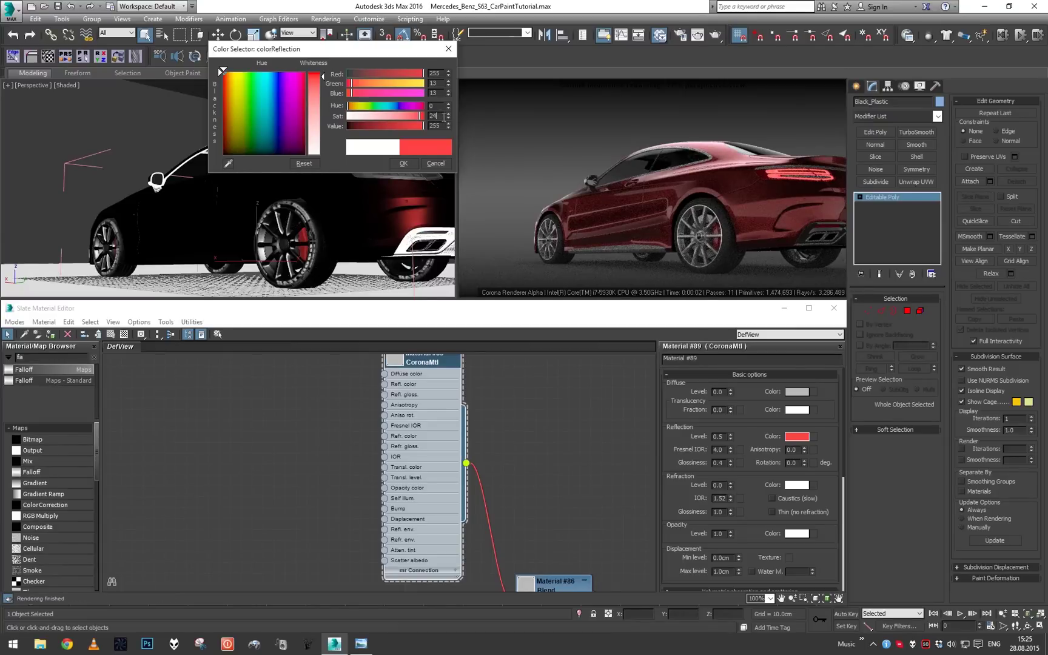
pyautogui.click(403, 162)
# Compare the car's front with the reference photo, and set the base CoronaMtl's reflection level to 0.8 and reflection glossiness to 0.3
pyautogui.keyDown('alt'); pyautogui.moveTo(404, 228); pyautogui.dragTo(376, 210, button='middle'); pyautogui.keyUp('alt')
pyautogui.scroll(-4, 376, 207)
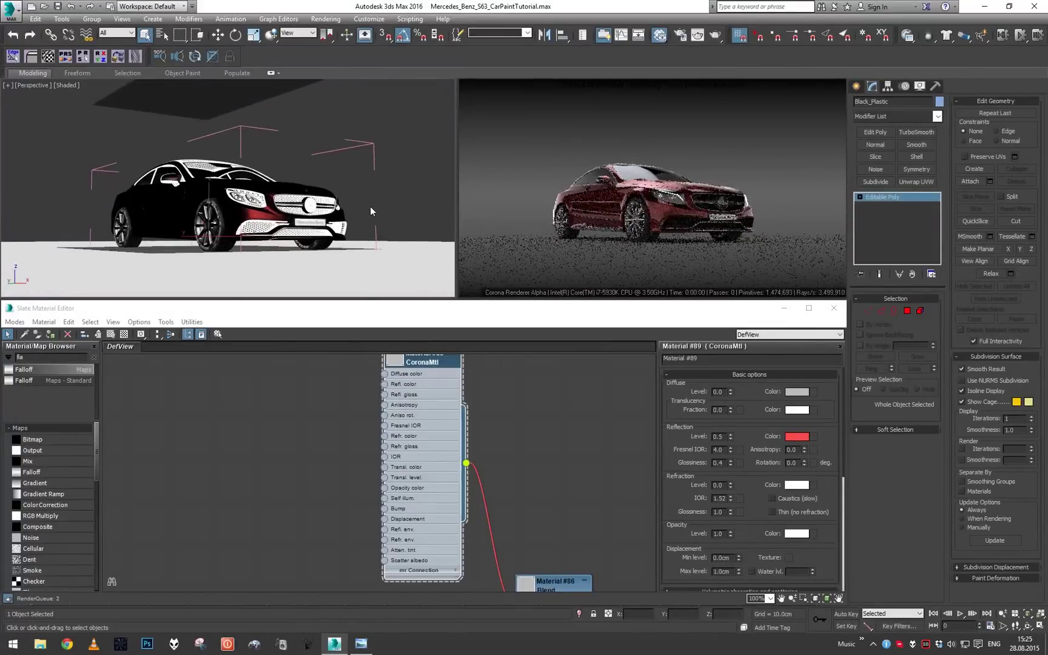
pyautogui.scroll(4, 370, 206)
pyautogui.click(367, 644)
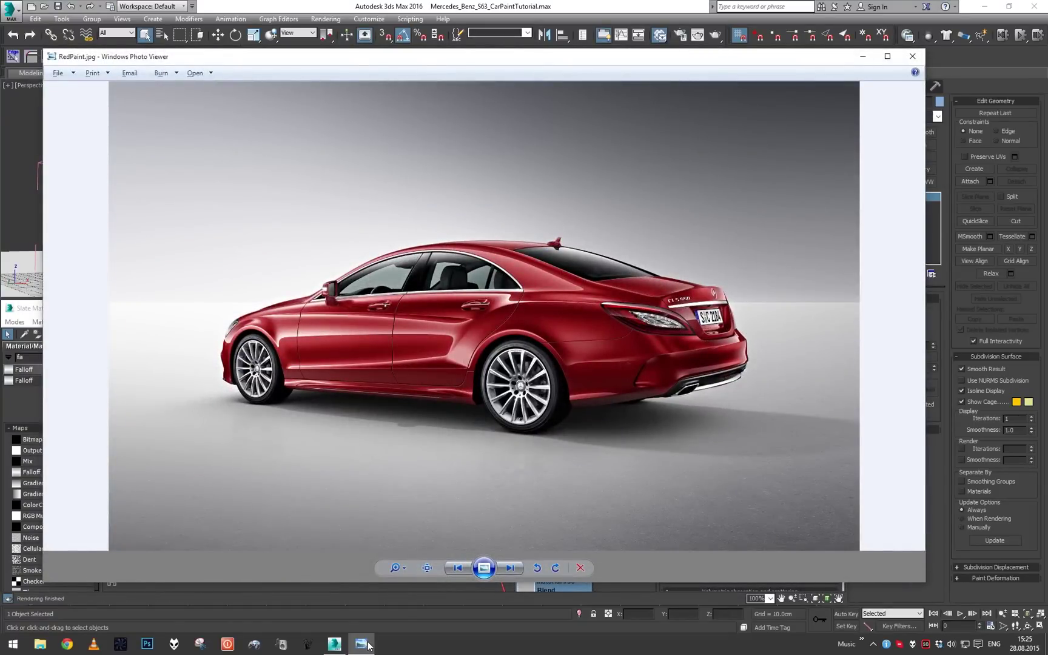
pyautogui.click(367, 644)
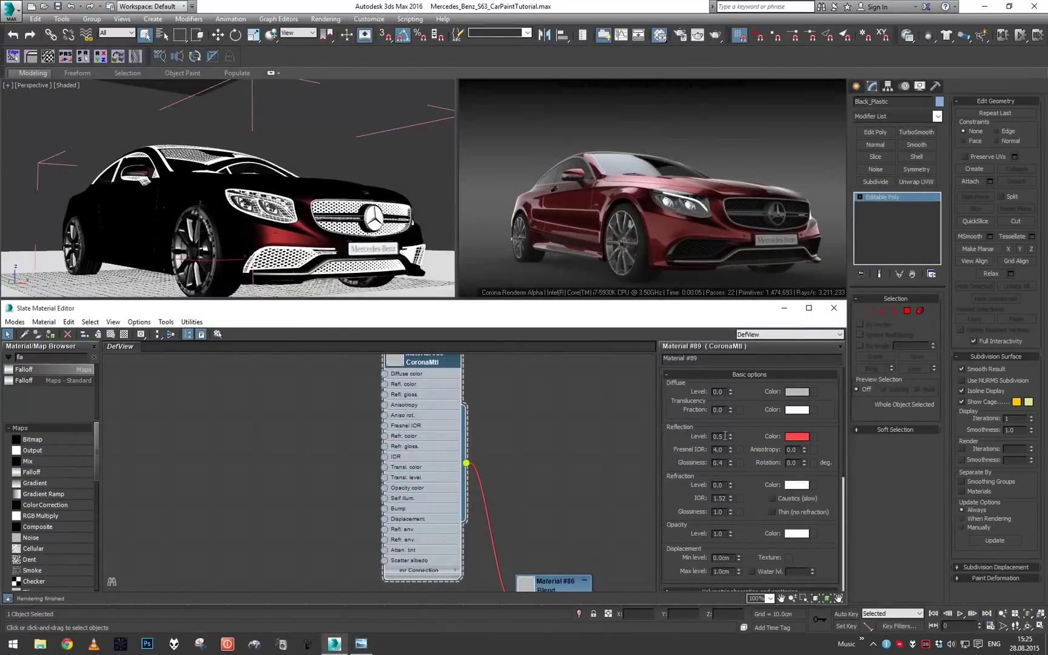
pyautogui.press('Return')
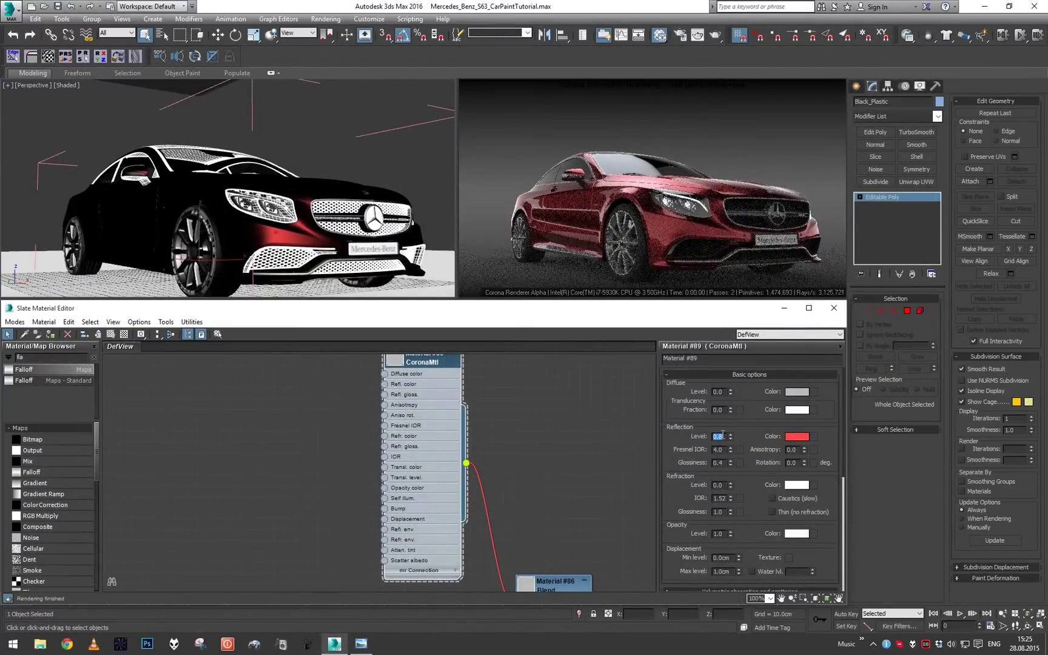
pyautogui.doubleClick(719, 462)
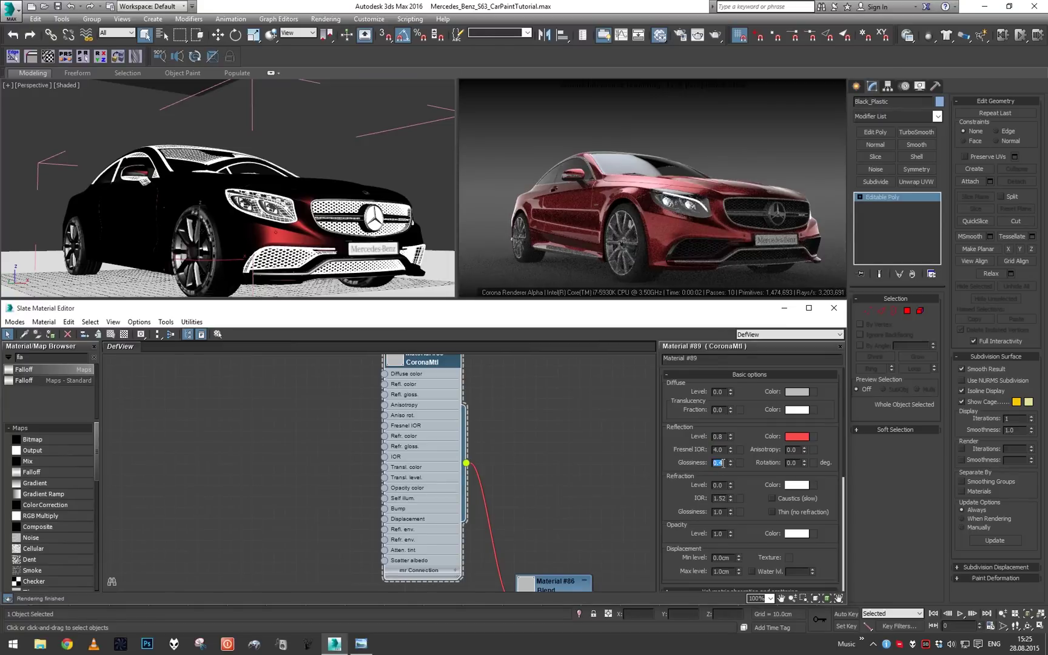
pyautogui.write('.3')
pyautogui.press('Return')
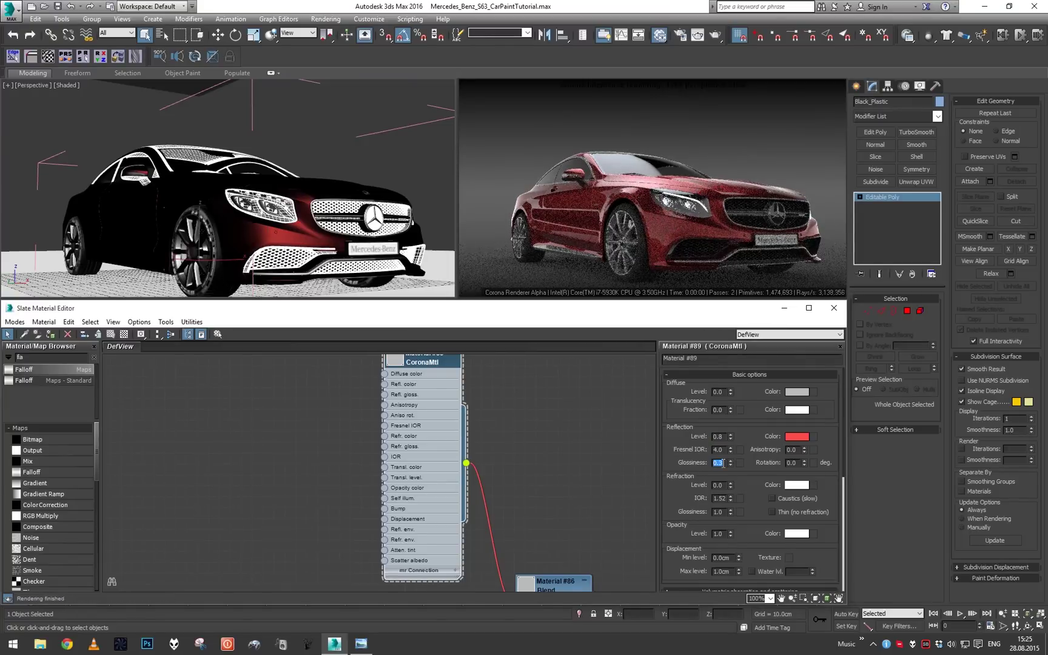
# Compare with the reference photo again, and set the base CoronaMtl's reflection level to 1.0 and Fresnel IOR to 5
pyautogui.click(364, 647)
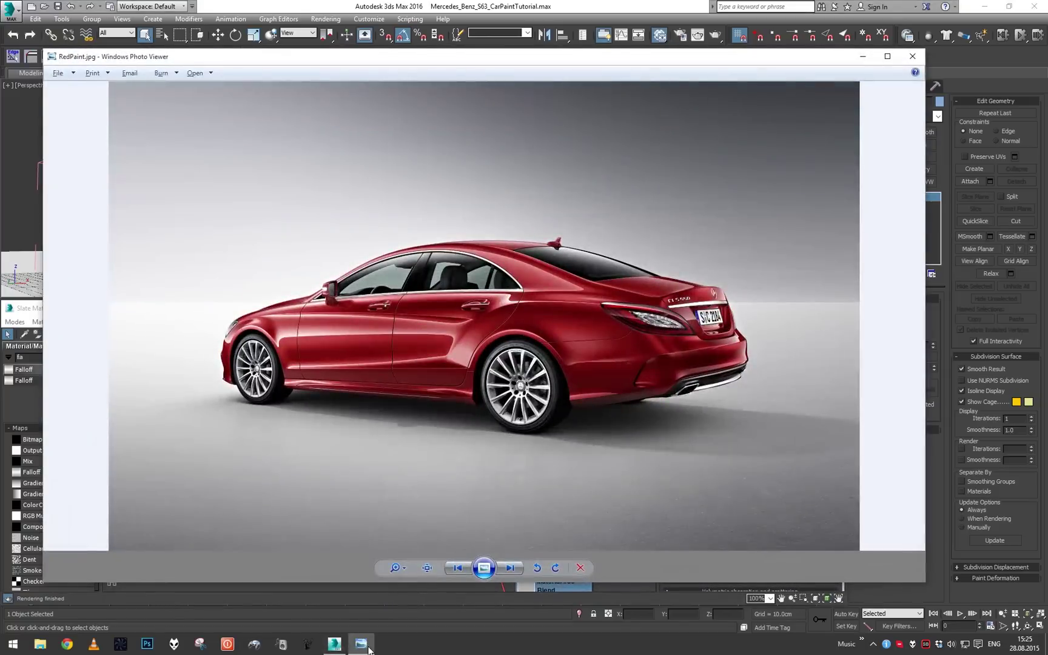
pyautogui.click(364, 647)
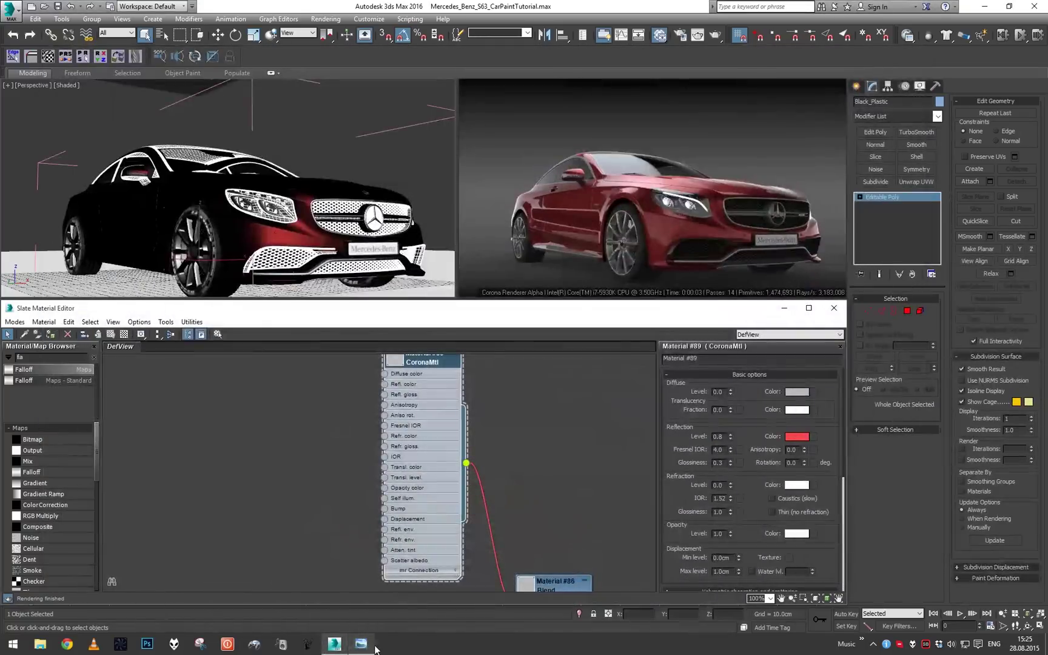
pyautogui.doubleClick(717, 451)
pyautogui.write('5')
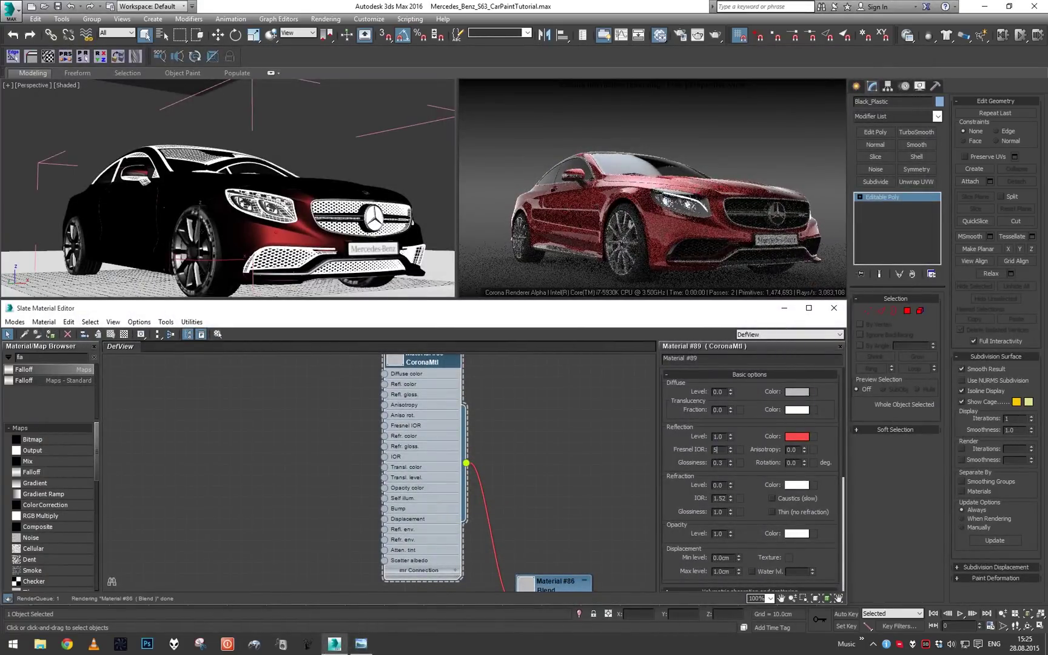
pyautogui.press('Return')
# Compare the rendered red paint with the RedPaint.jpg reference from the car's rear, front and opposite side
pyautogui.keyDown('alt'); pyautogui.moveTo(278, 206); pyautogui.dragTo(276, 237, button='middle'); pyautogui.keyUp('alt')
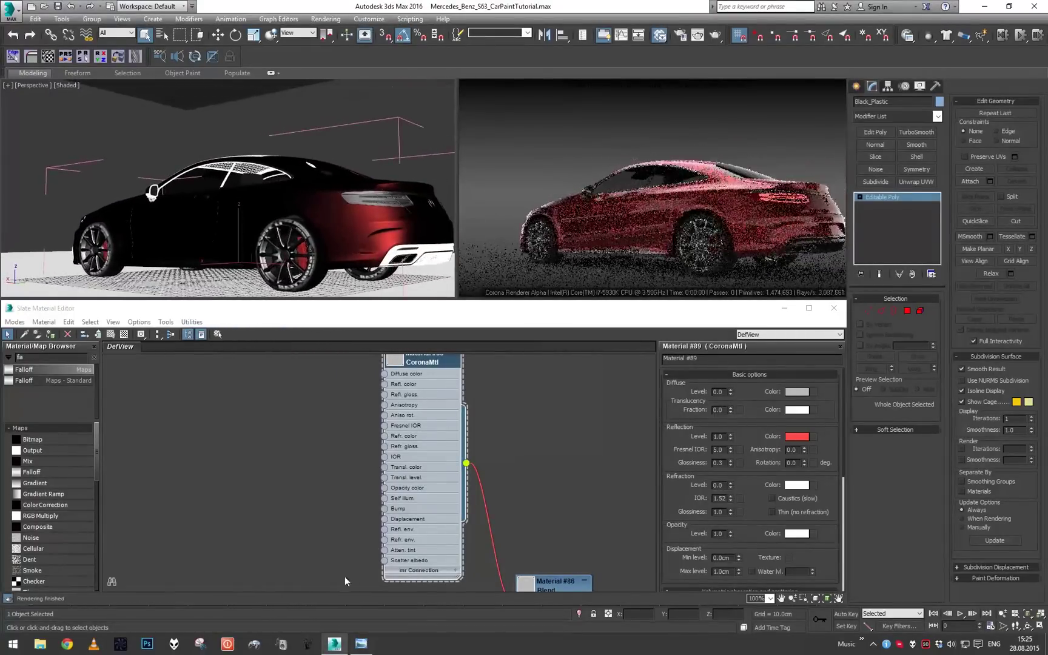
pyautogui.click(370, 643)
pyautogui.click(369, 643)
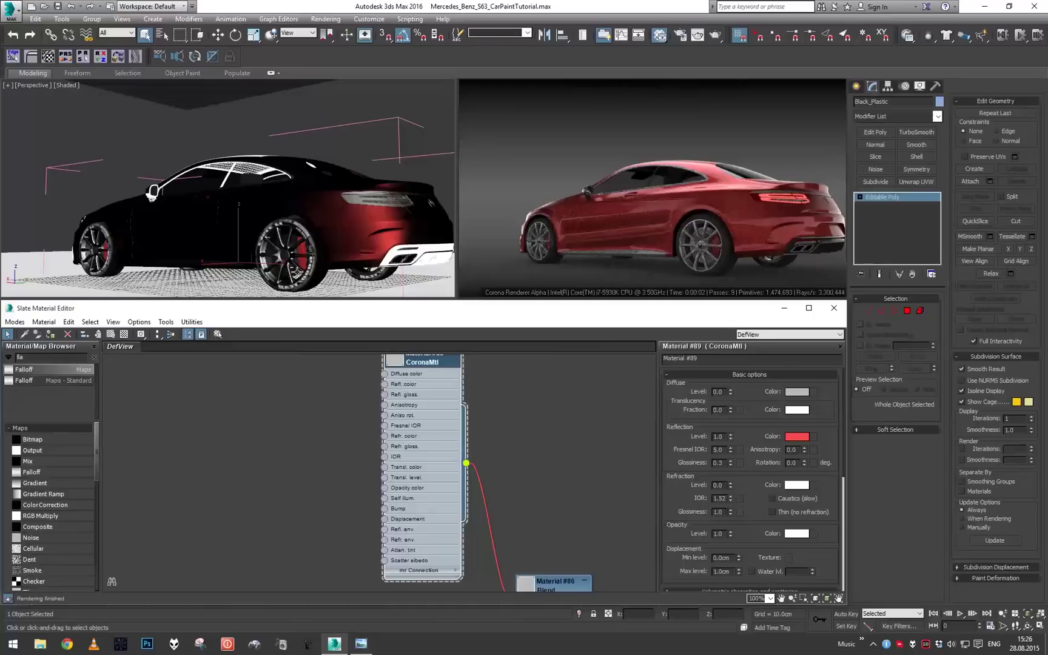
pyautogui.keyDown('alt'); pyautogui.moveTo(307, 226); pyautogui.dragTo(264, 233, button='middle'); pyautogui.keyUp('alt')
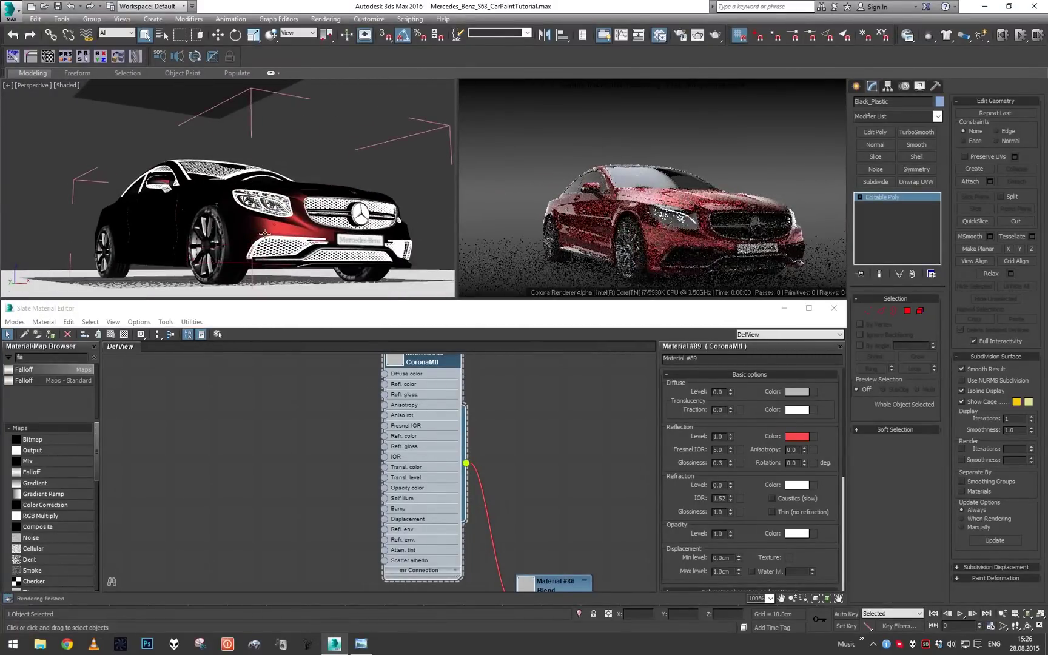
pyautogui.click(361, 644)
pyautogui.click(361, 644)
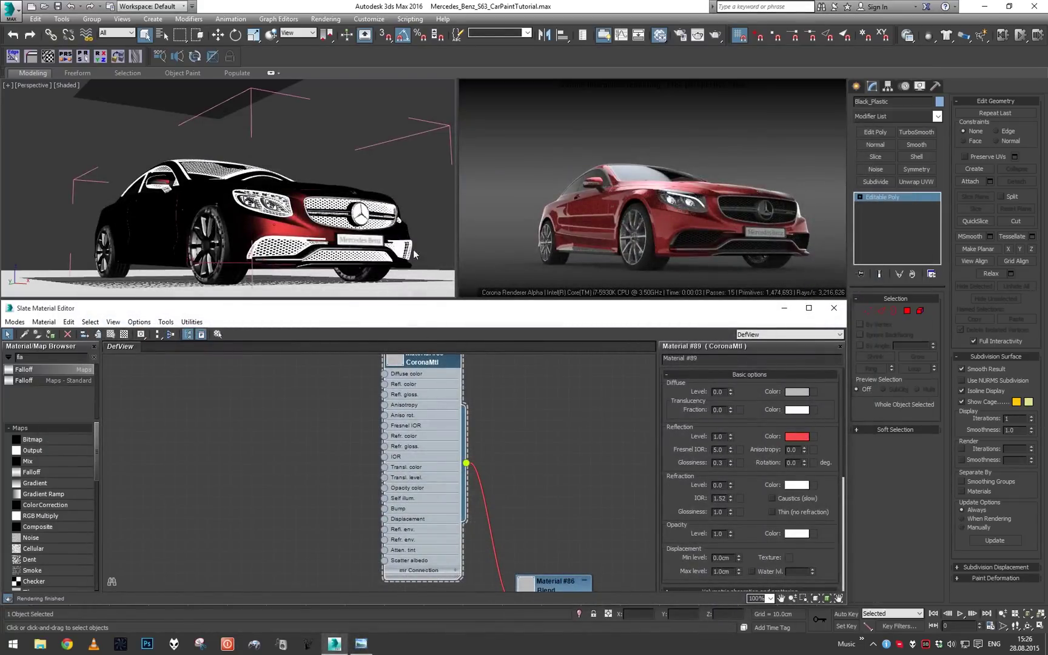
pyautogui.keyDown('alt'); pyautogui.moveTo(415, 254); pyautogui.dragTo(380, 225, button='middle'); pyautogui.keyUp('alt')
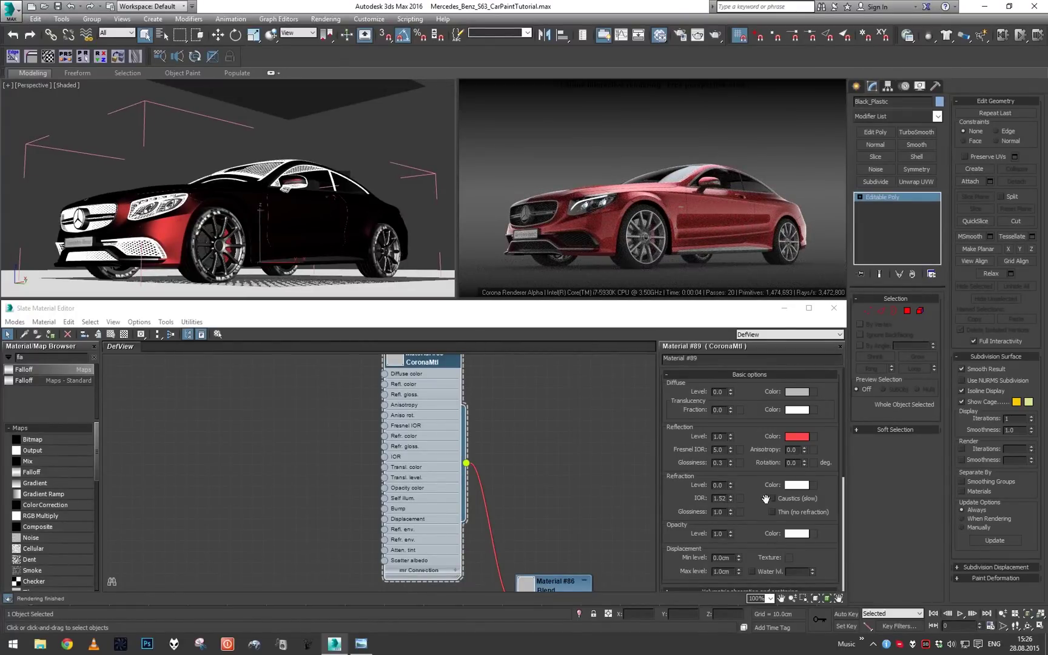
# Test the base CoronaMtl's reflection glossiness at 0 and 0.5 on the car's side, and return it to 0.3
pyautogui.doubleClick(726, 464)
pyautogui.write('0')
pyautogui.press('Return')
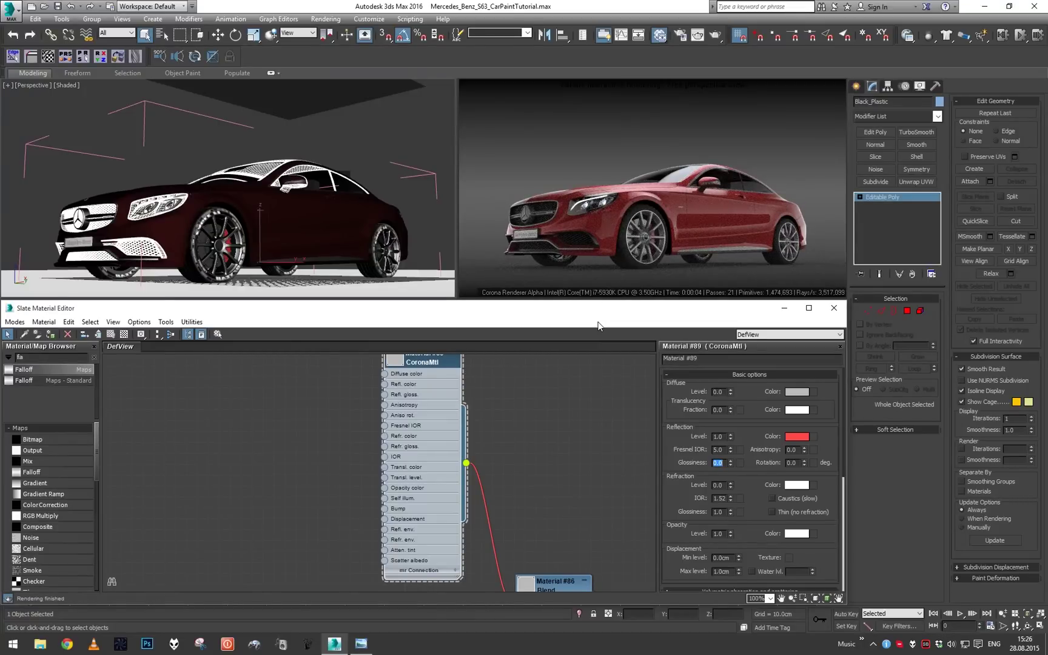
pyautogui.write('0.5')
pyautogui.press('Return')
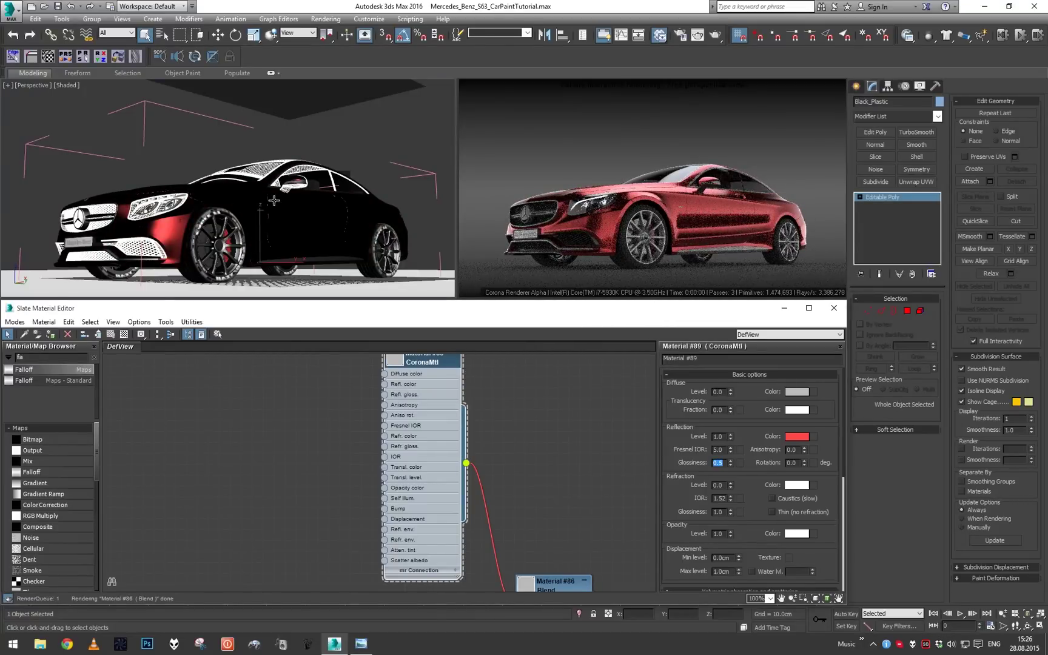
pyautogui.keyDown('alt'); pyautogui.moveTo(274, 200); pyautogui.dragTo(231, 204, button='middle'); pyautogui.keyUp('alt')
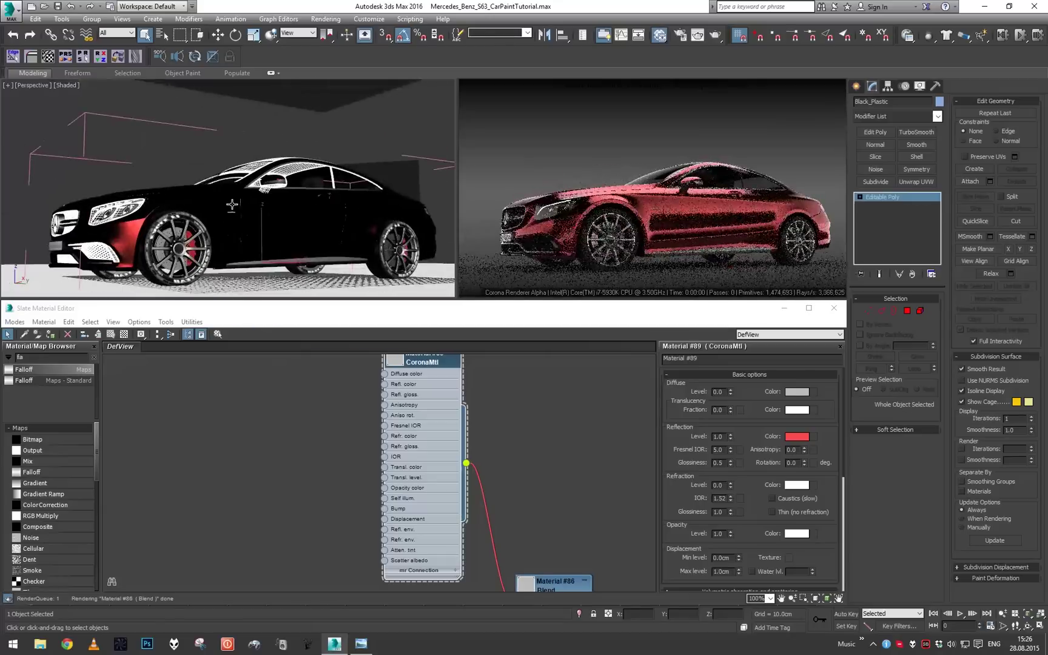
pyautogui.doubleClick(720, 465)
pyautogui.write('.2')
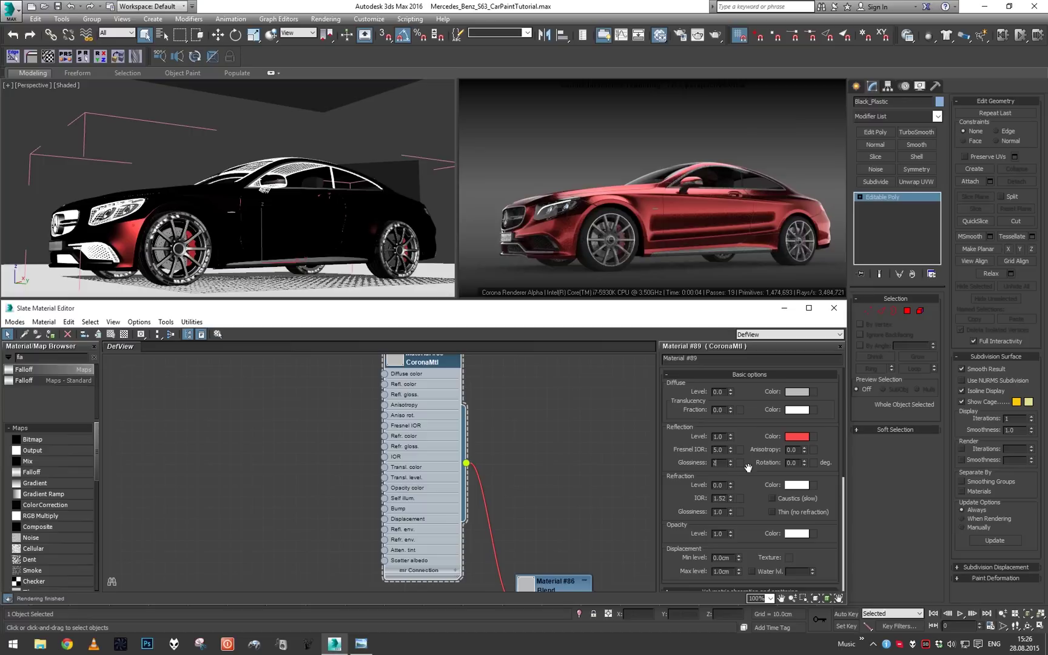
pyautogui.write('0.3')
pyautogui.press('Return')
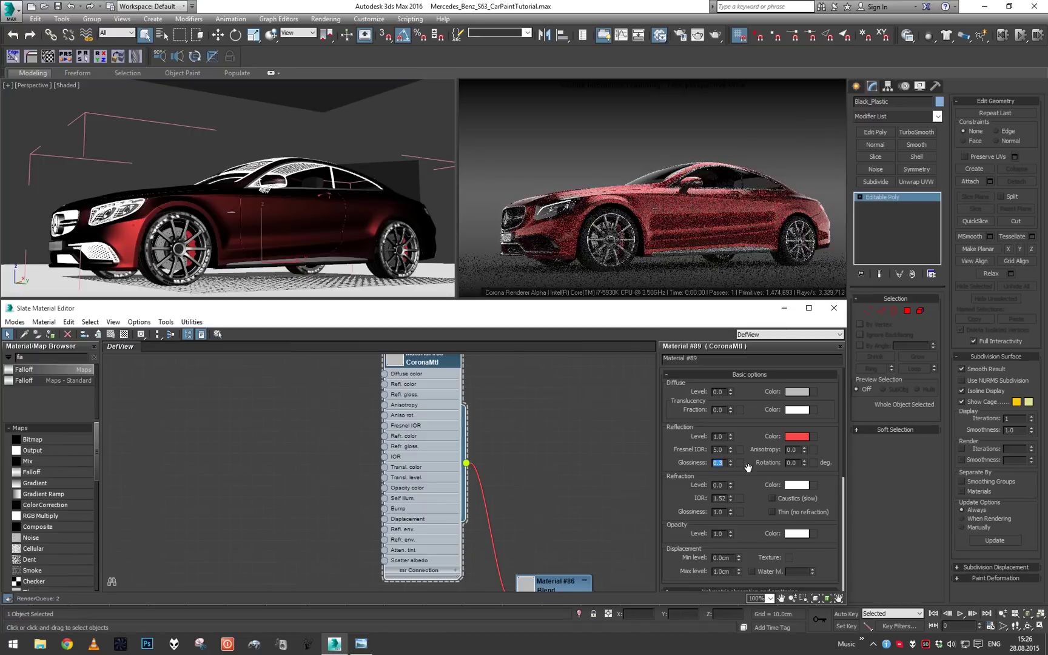
# Try lower Fresnel IOR values on the base CoronaMtl at the car's front, and set it to 6
pyautogui.keyDown('alt'); pyautogui.moveTo(326, 238); pyautogui.dragTo(370, 245, button='middle'); pyautogui.keyUp('alt')
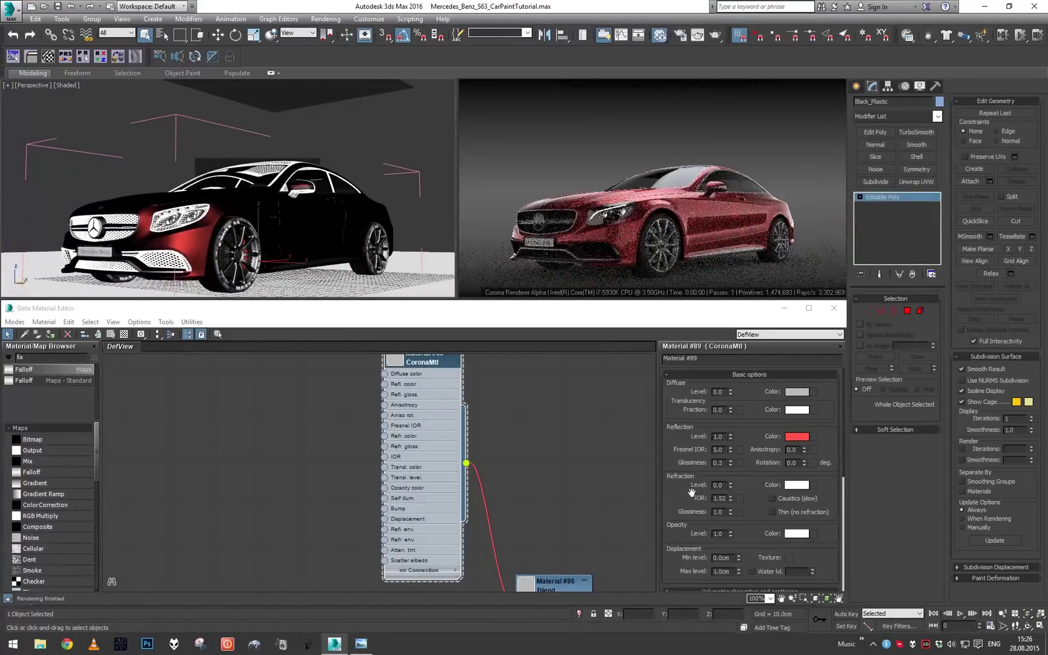
pyautogui.moveTo(731, 453)
pyautogui.mouseDown()
pyautogui.moveTo(728, 468)
pyautogui.moveTo(726, 460)
pyautogui.mouseUp()
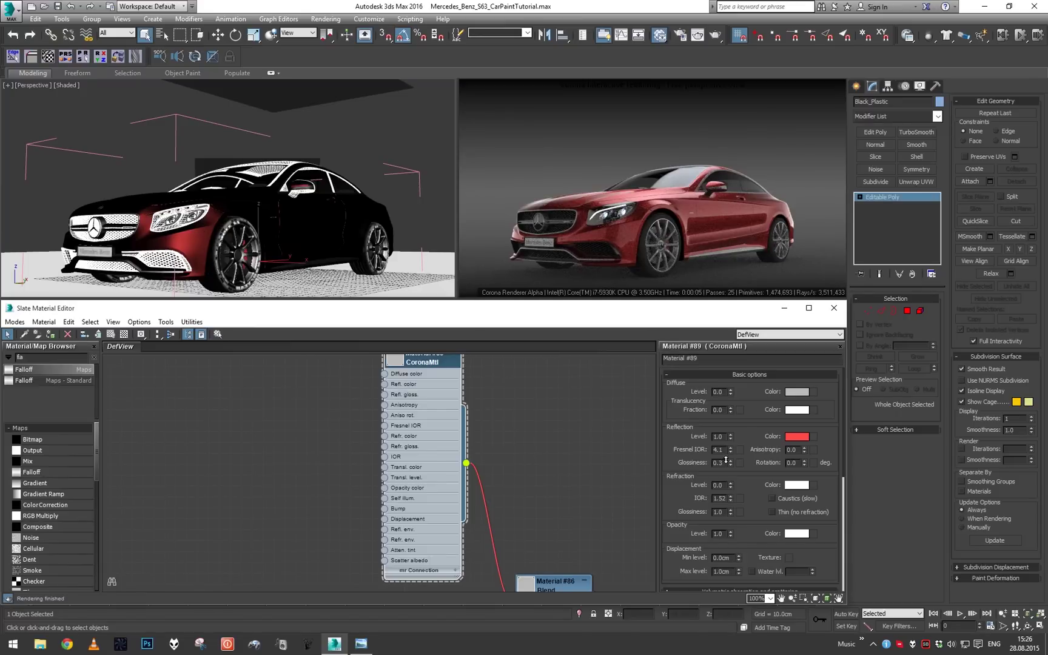
pyautogui.moveTo(726, 460); pyautogui.dragTo(724, 454)
pyautogui.doubleClick(726, 449)
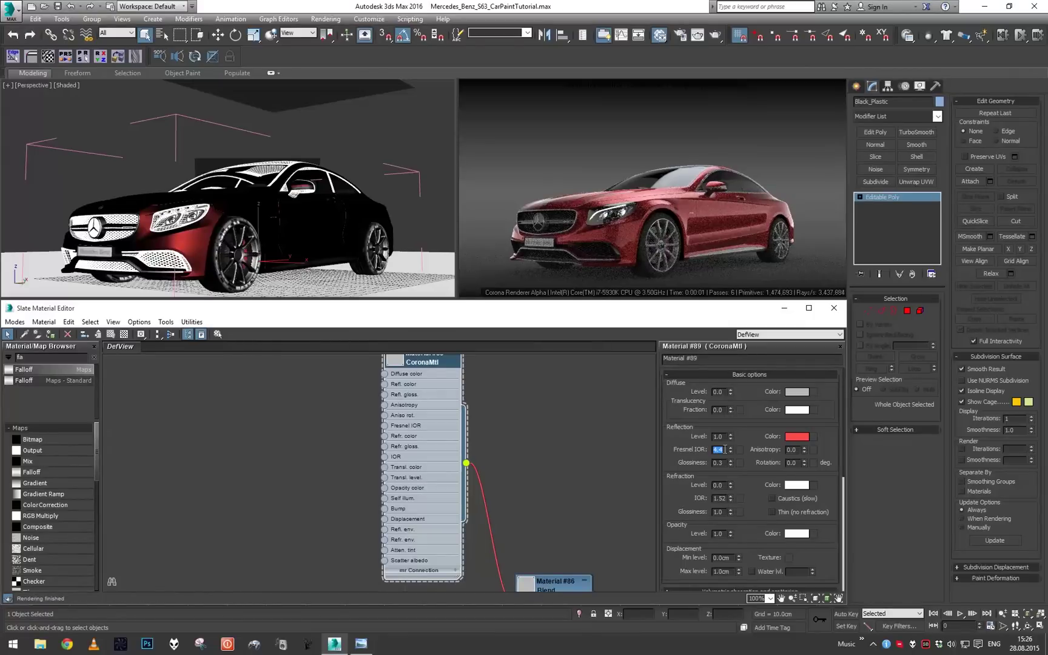
pyautogui.write('6')
pyautogui.press('Return')
pyautogui.keyDown('alt'); pyautogui.moveTo(350, 212); pyautogui.dragTo(376, 216, button='middle'); pyautogui.keyUp('alt')
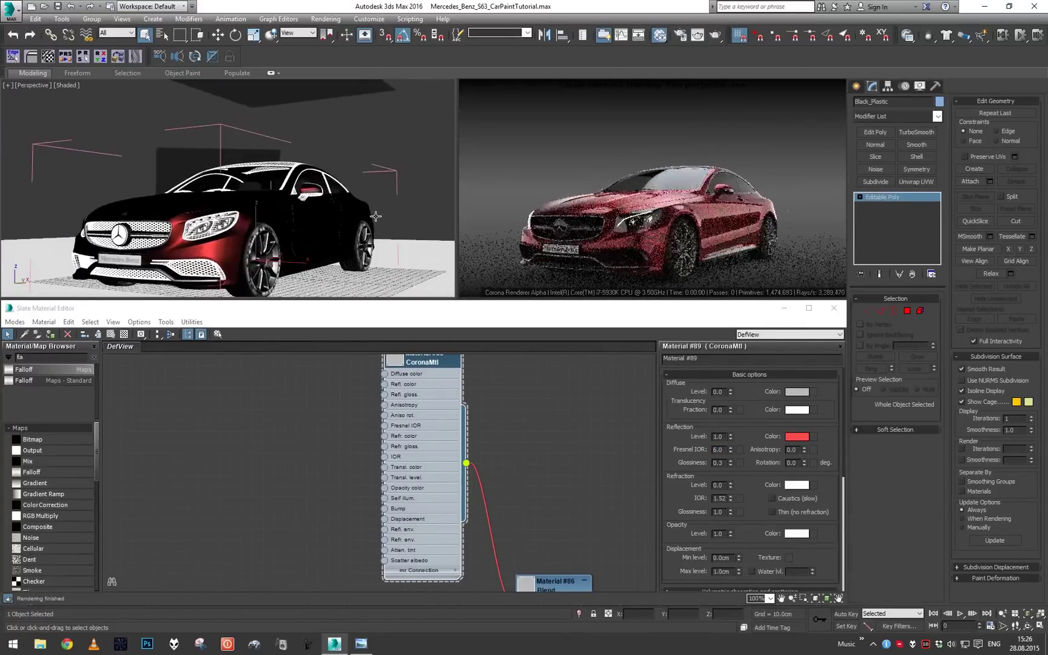
# Test the base CoronaMtl's Fresnel IOR at 2 against the reference photo, and return it to 6
pyautogui.doubleClick(725, 450)
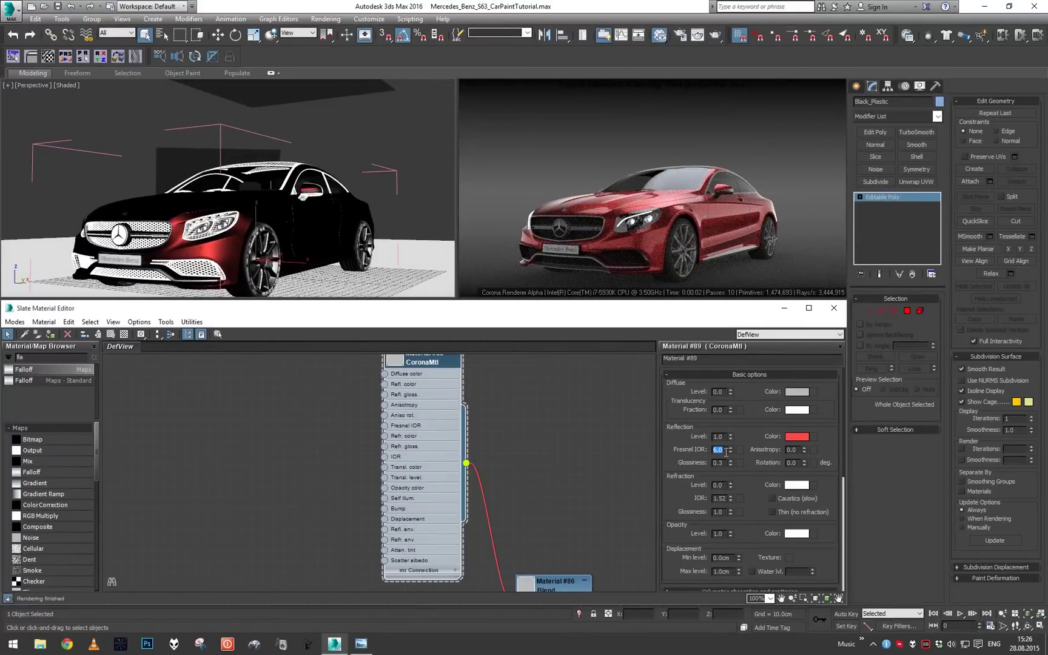
pyautogui.write('2')
pyautogui.press('Return')
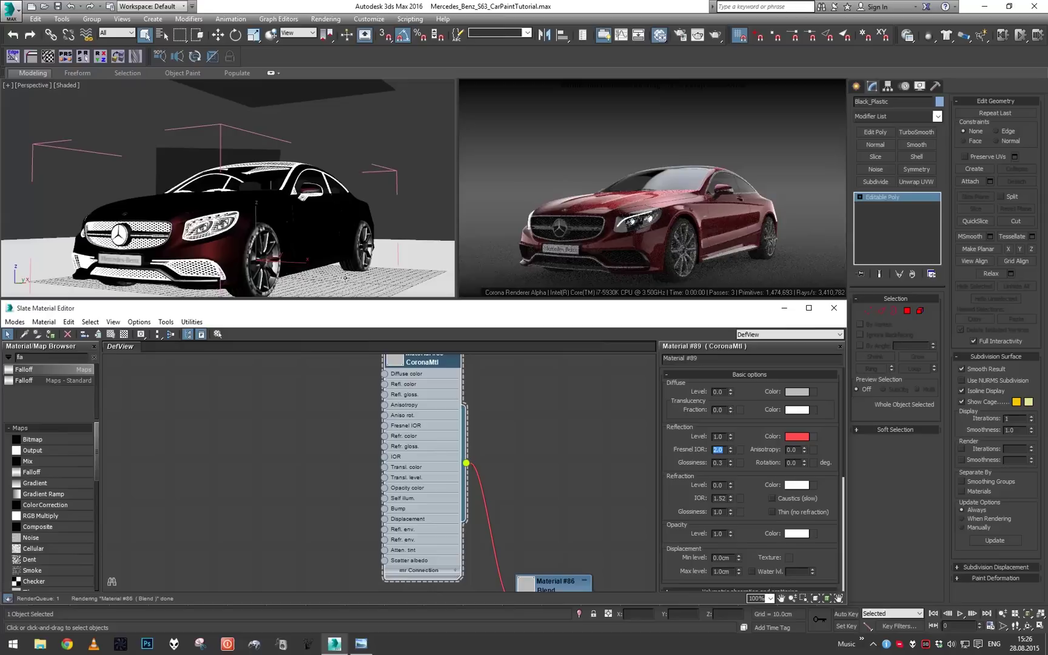
pyautogui.moveTo(259, 240)
pyautogui.keyDown('alt'); pyautogui.mouseDown(button='middle')
pyautogui.moveTo(285, 243)
pyautogui.moveTo(262, 221)
pyautogui.mouseUp(button='middle'); pyautogui.keyUp('alt')
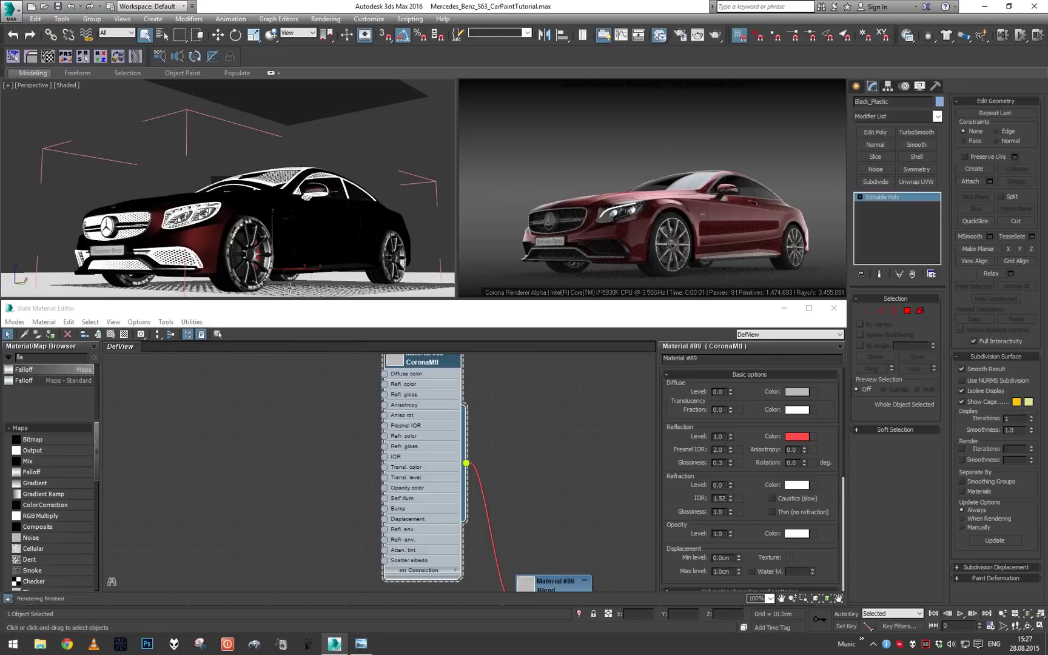
pyautogui.doubleClick(718, 450)
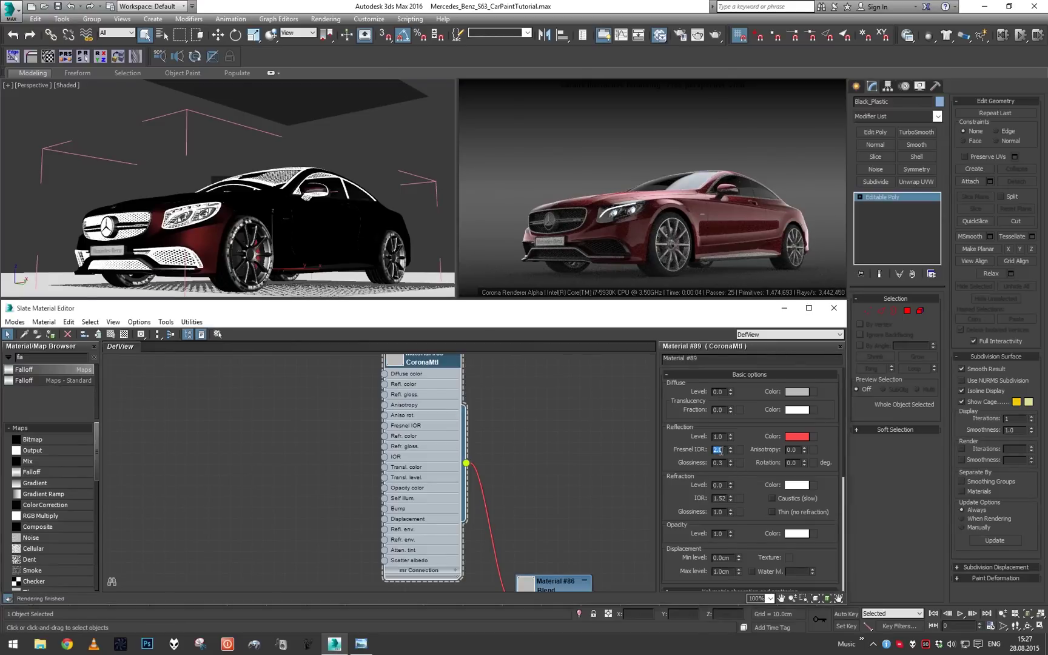
pyautogui.click(361, 644)
pyautogui.click(361, 644)
pyautogui.write('6')
pyautogui.press('Return')
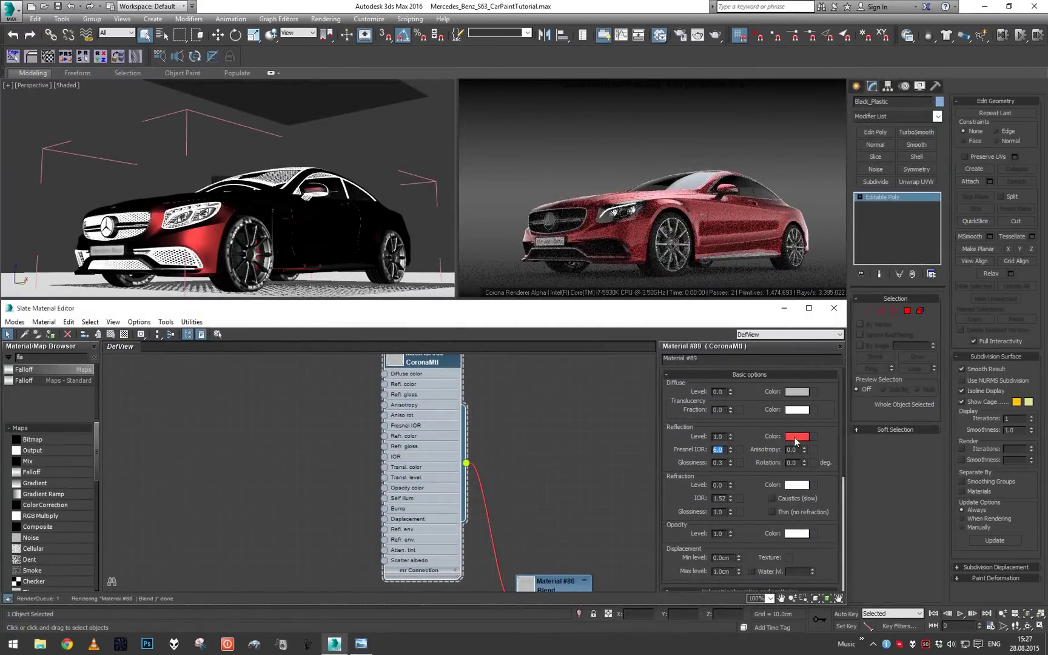
# Set the saturation of the base CoronaMtl's reflection color to 242
pyautogui.click(796, 437)
pyautogui.click(421, 116)
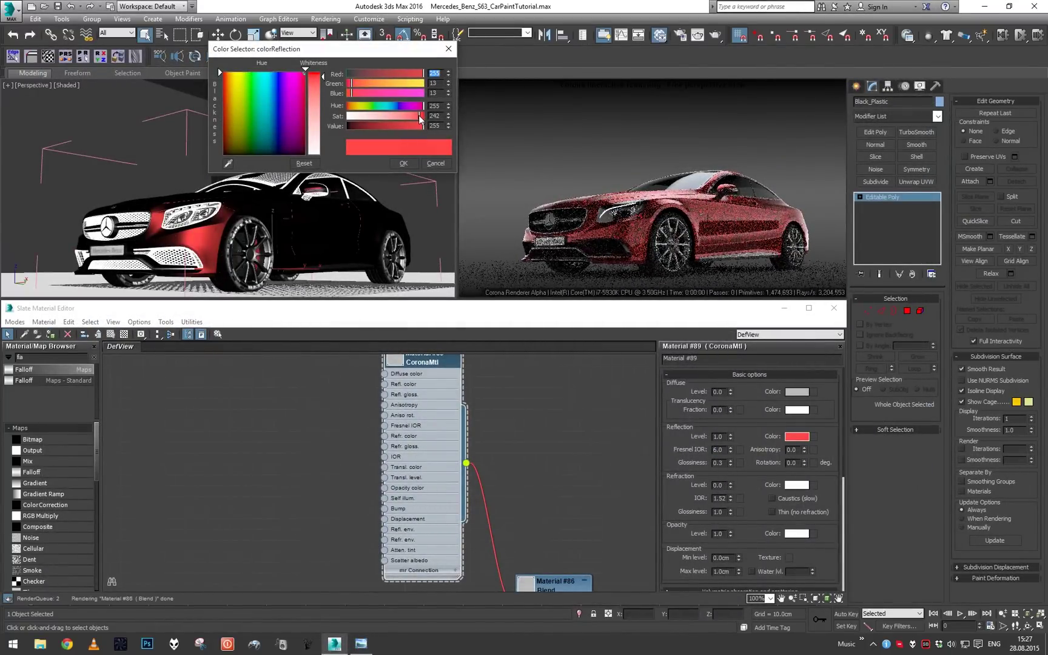
pyautogui.click(405, 163)
# Test the base CoronaMtl's reflection glossiness at 0.25 on the car's side and rear, and return it to 0.3
pyautogui.keyDown('alt'); pyautogui.moveTo(373, 213); pyautogui.dragTo(285, 216, button='middle'); pyautogui.keyUp('alt')
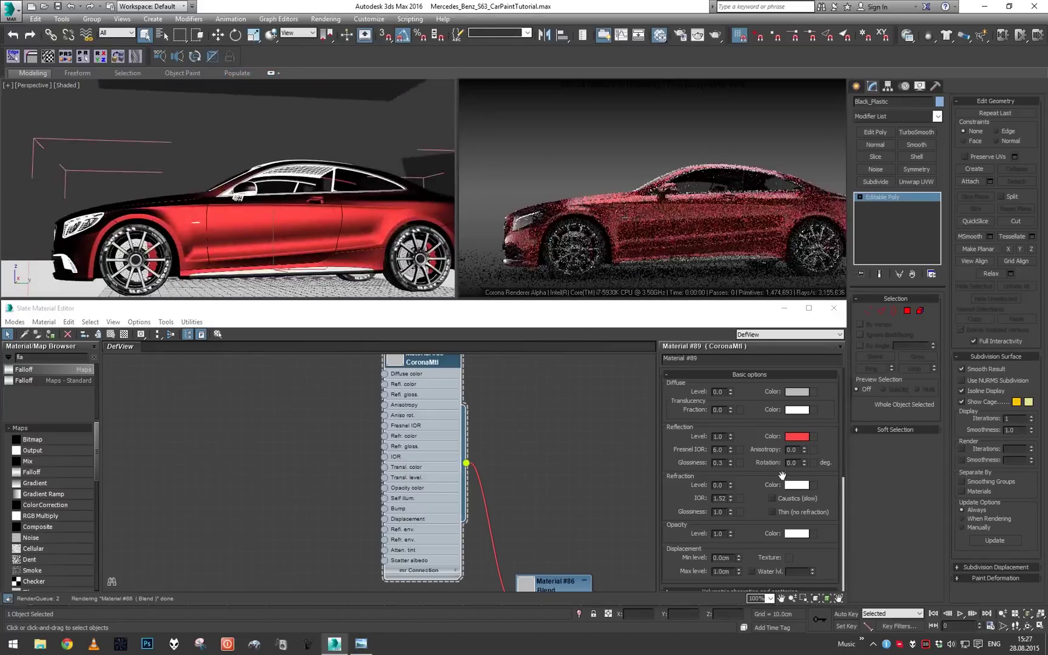
pyautogui.click(725, 463)
pyautogui.press('BackSpace')
pyautogui.write('25')
pyautogui.press('Return')
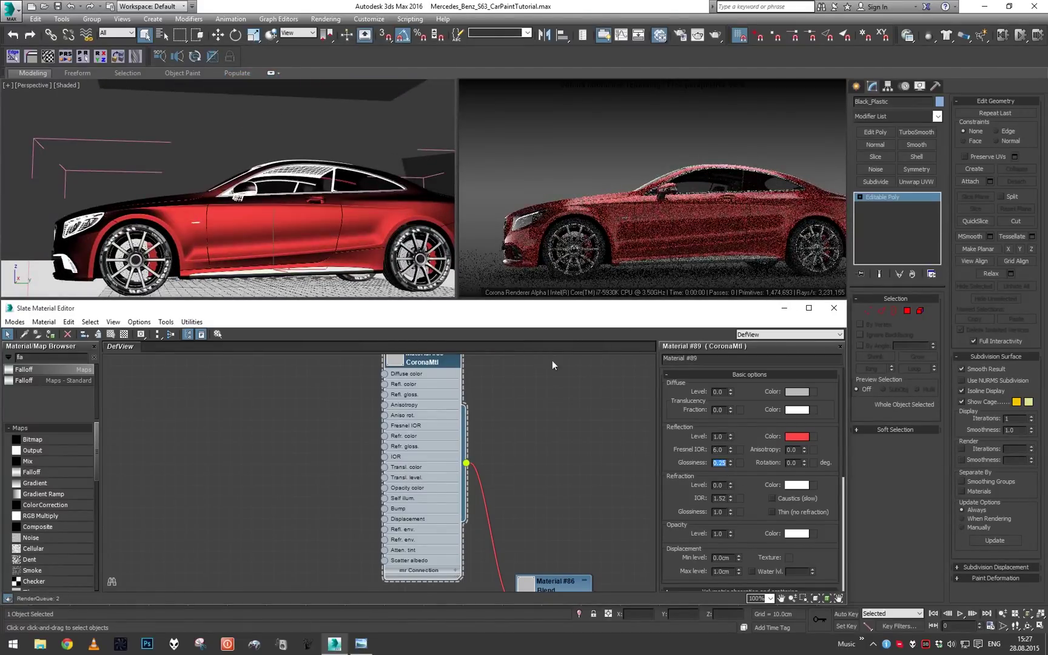
pyautogui.keyDown('alt'); pyautogui.moveTo(424, 246); pyautogui.dragTo(376, 238, button='middle'); pyautogui.keyUp('alt')
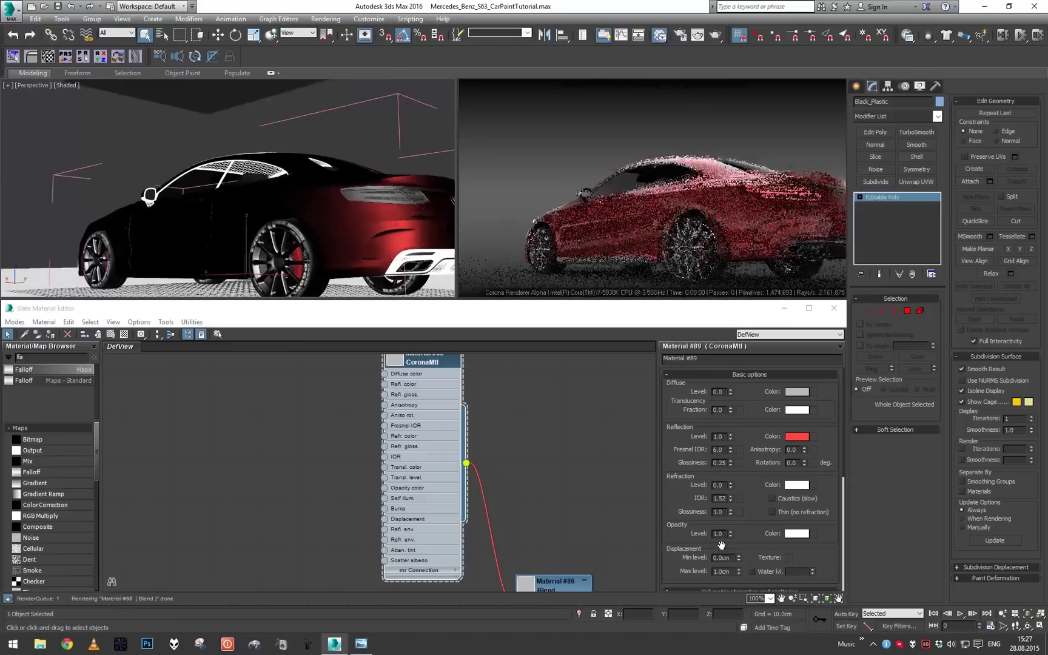
pyautogui.doubleClick(719, 464)
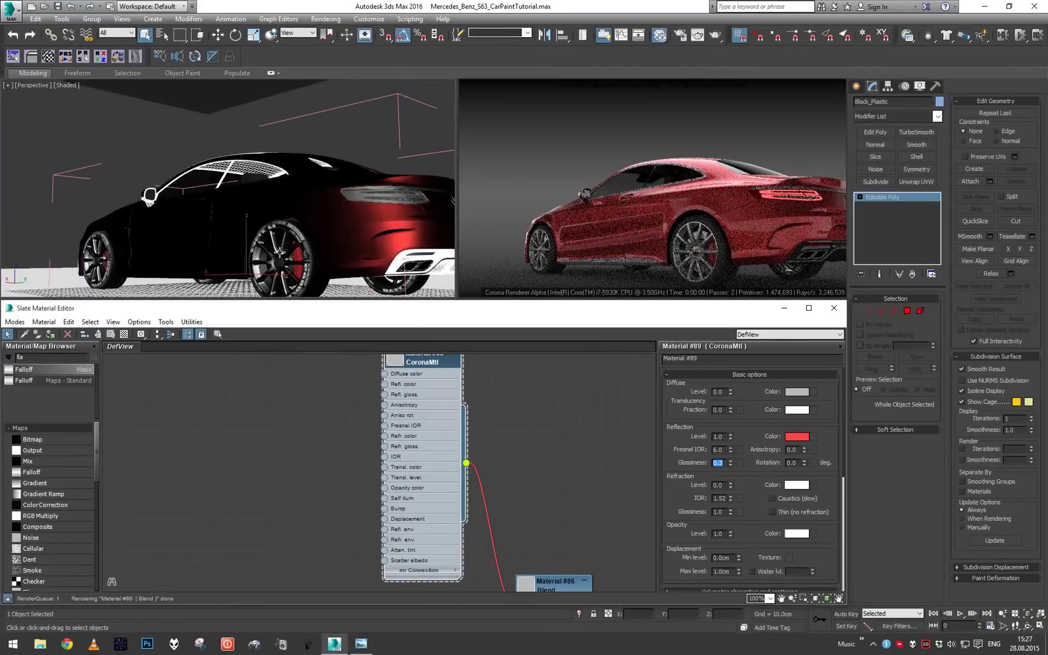
pyautogui.keyDown('alt'); pyautogui.moveTo(245, 226); pyautogui.dragTo(351, 226, button='middle'); pyautogui.keyUp('alt')
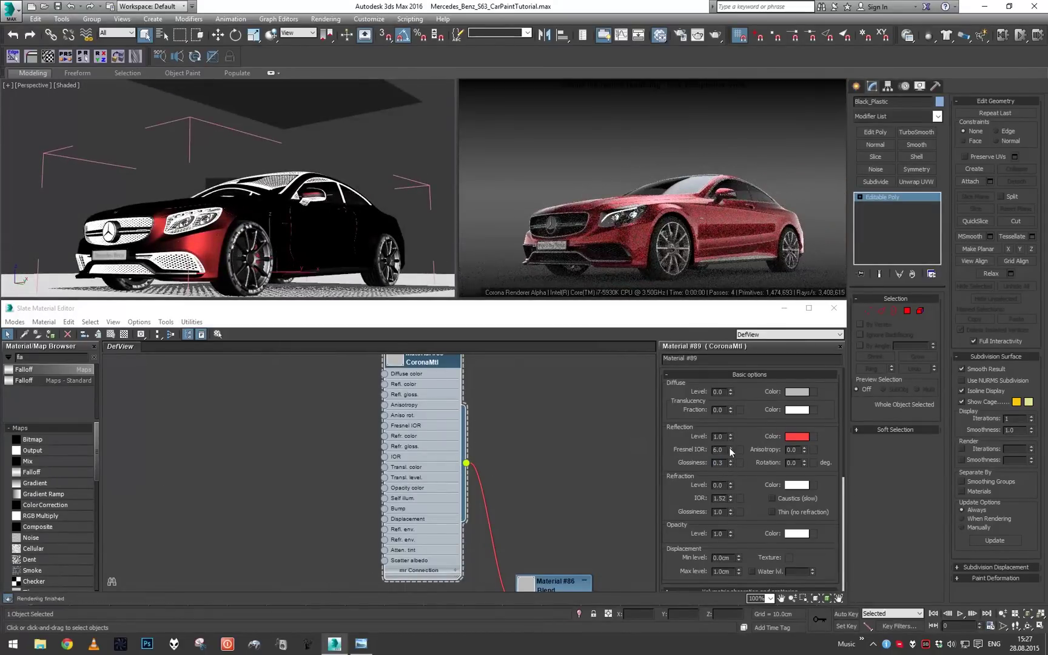
# Copy the base CoronaMtl's red reflection color to its diffuse color, and set the diffuse level to 0.2
pyautogui.moveTo(799, 437); pyautogui.dragTo(797, 392)
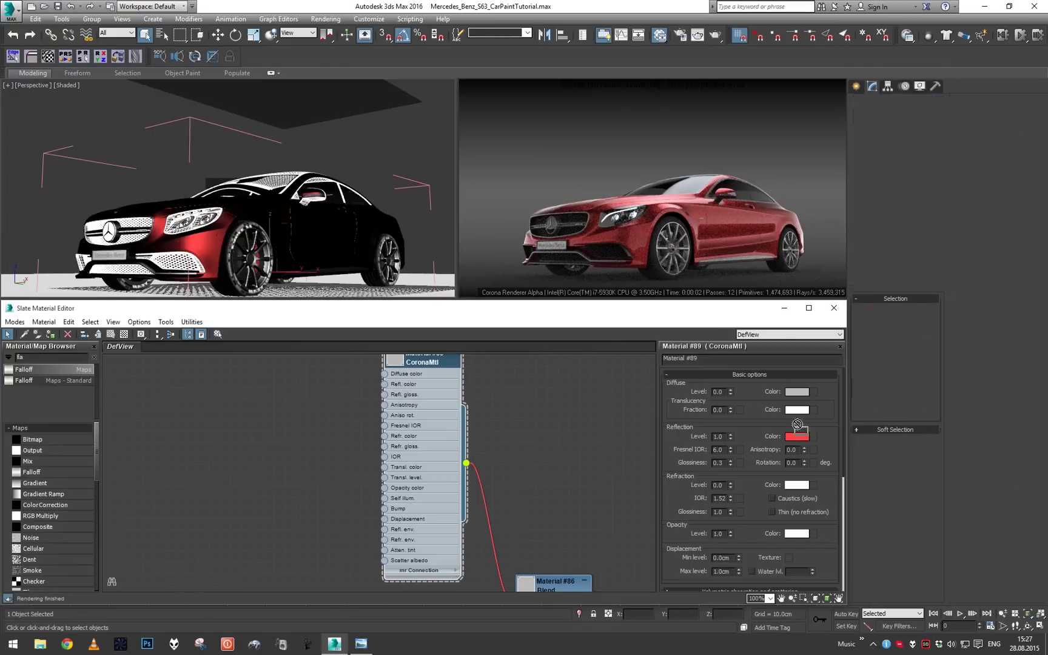
pyautogui.click(426, 461)
pyautogui.doubleClick(717, 392)
pyautogui.write('.2')
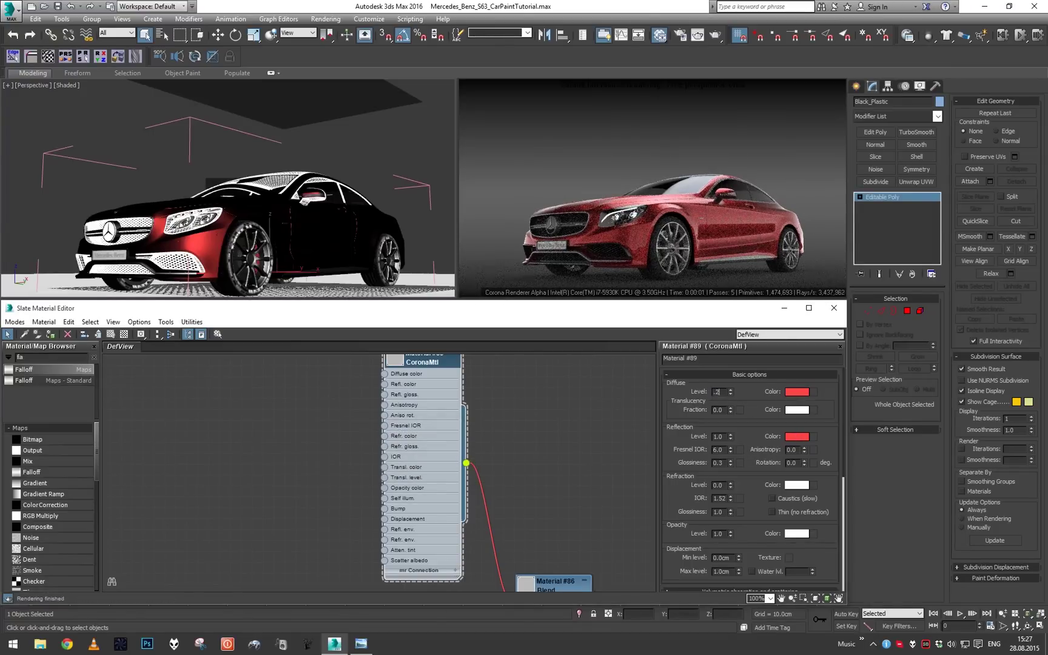
pyautogui.press('Return')
pyautogui.middleClick(346, 247)
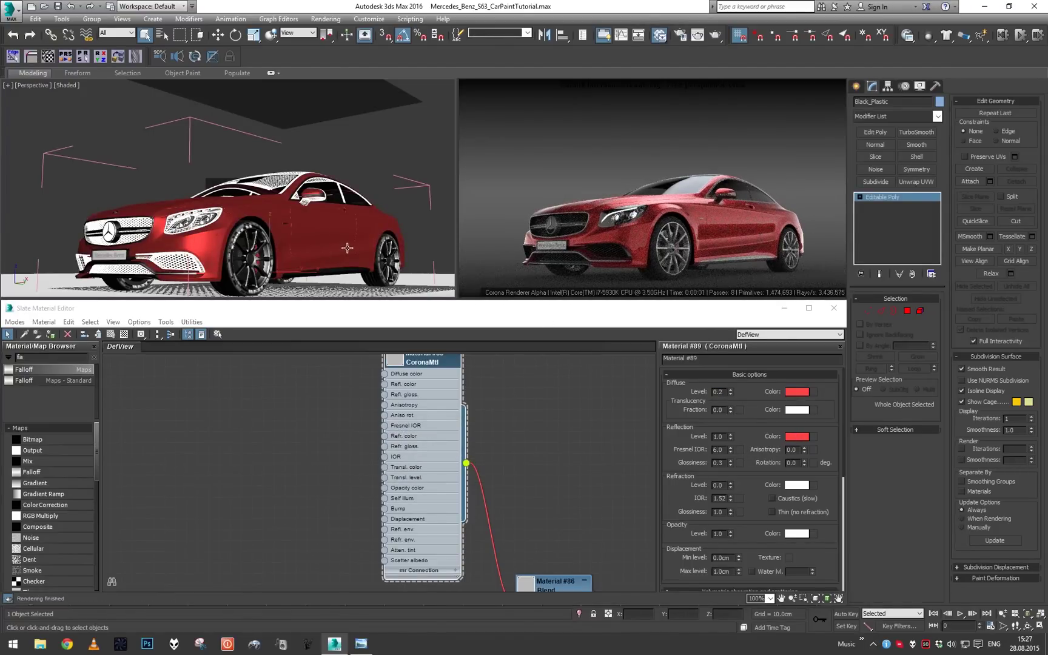
pyautogui.hotkey('ctrl', 'z')
# Set the base CoronaMtl's reflection glossiness to 0.35, and compare the car's opposite front side with the RedPaint.jpg reference
pyautogui.doubleClick(720, 463)
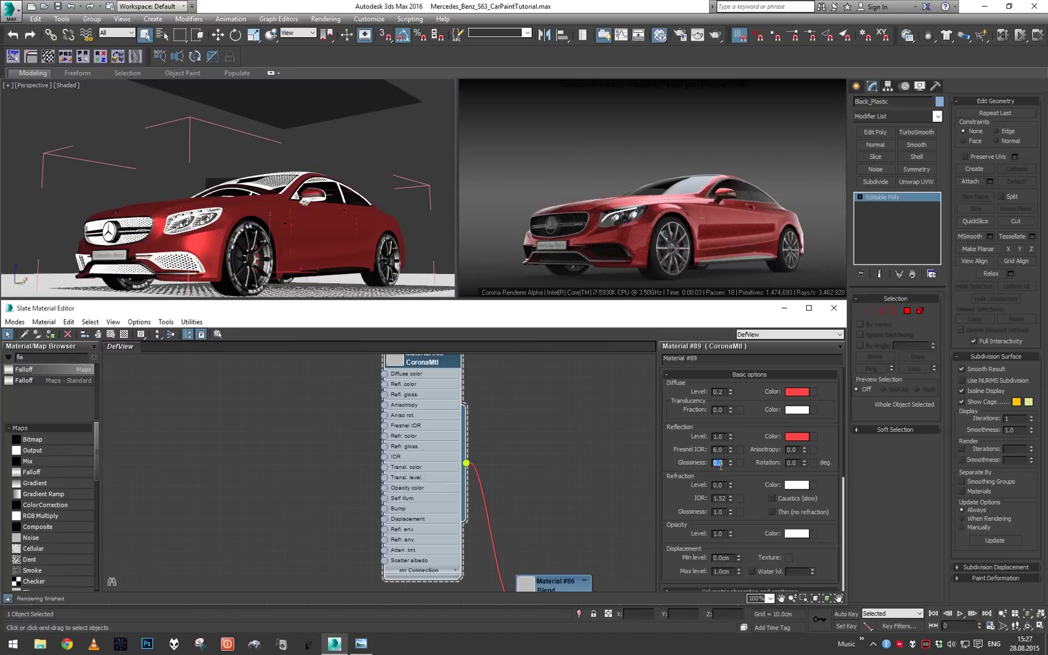
pyautogui.keyDown('alt'); pyautogui.moveTo(328, 250); pyautogui.dragTo(425, 265, button='middle'); pyautogui.keyUp('alt')
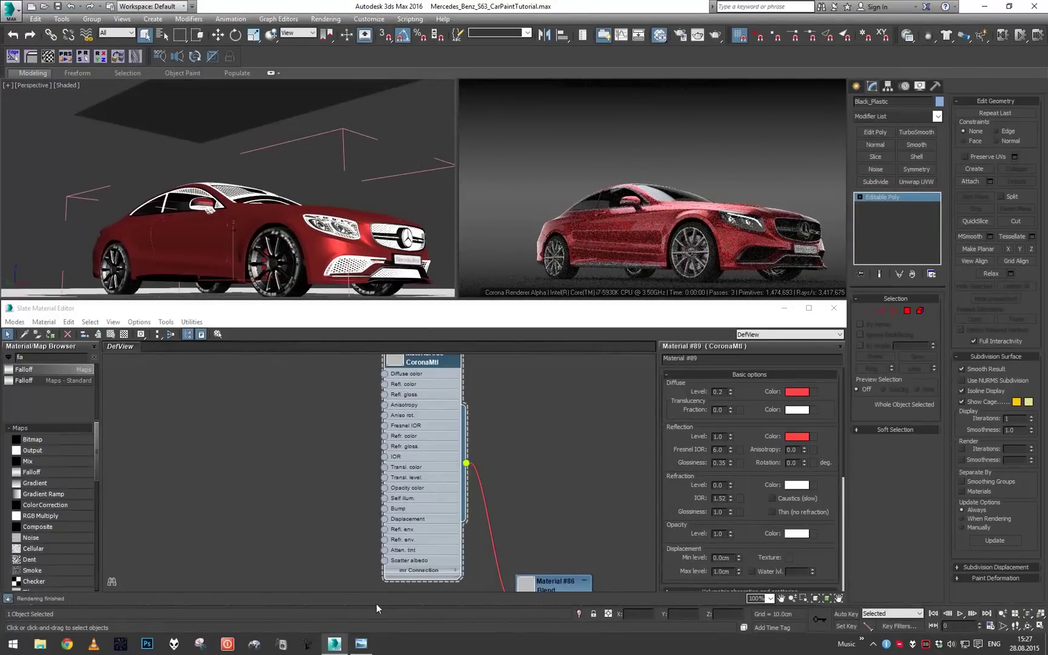
pyautogui.click(374, 644)
pyautogui.moveTo(541, 60); pyautogui.dragTo(0, 150)
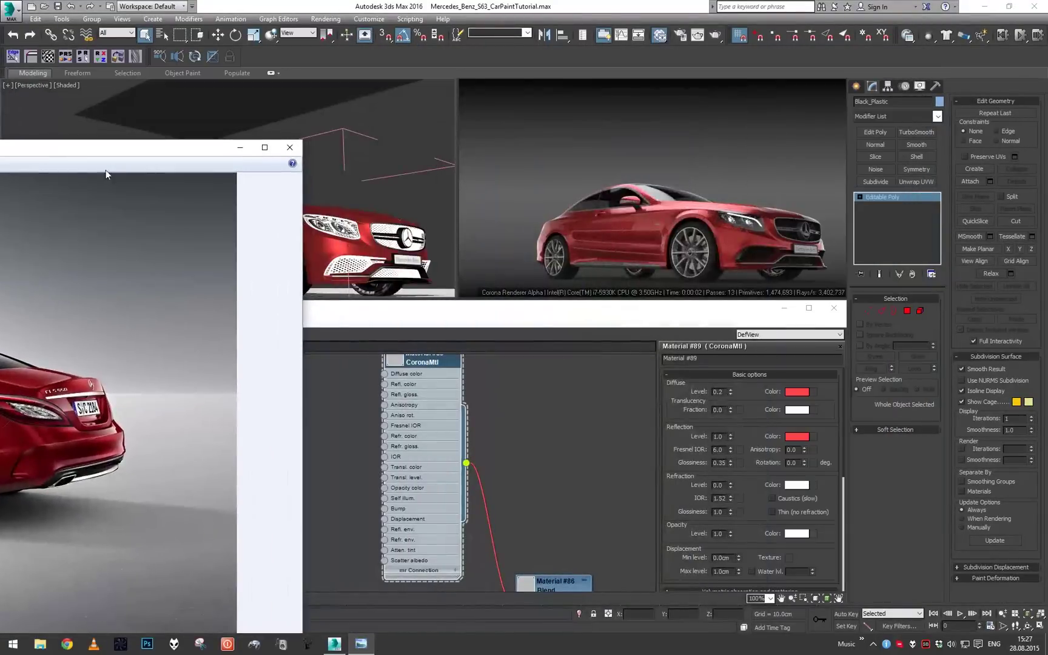
# Render the car's front three-quarter view in the Corona frame buffer, and put the reference photo away
pyautogui.click(411, 178)
pyautogui.hotkey('shift', 'q')
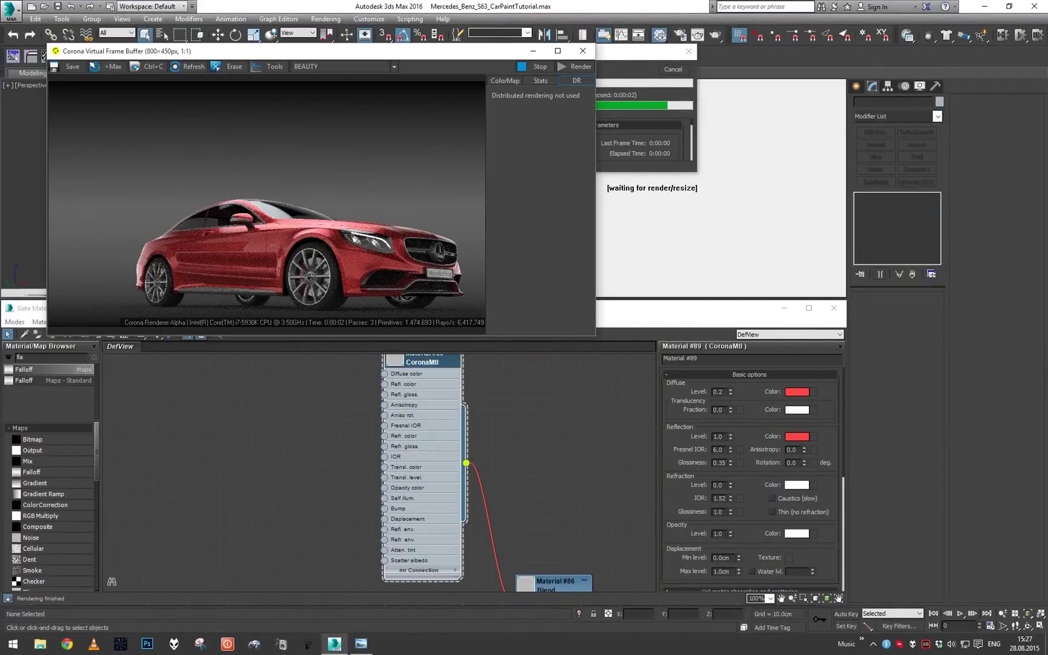
pyautogui.moveTo(0, 103); pyautogui.dragTo(574, 108)
pyautogui.click(918, 106)
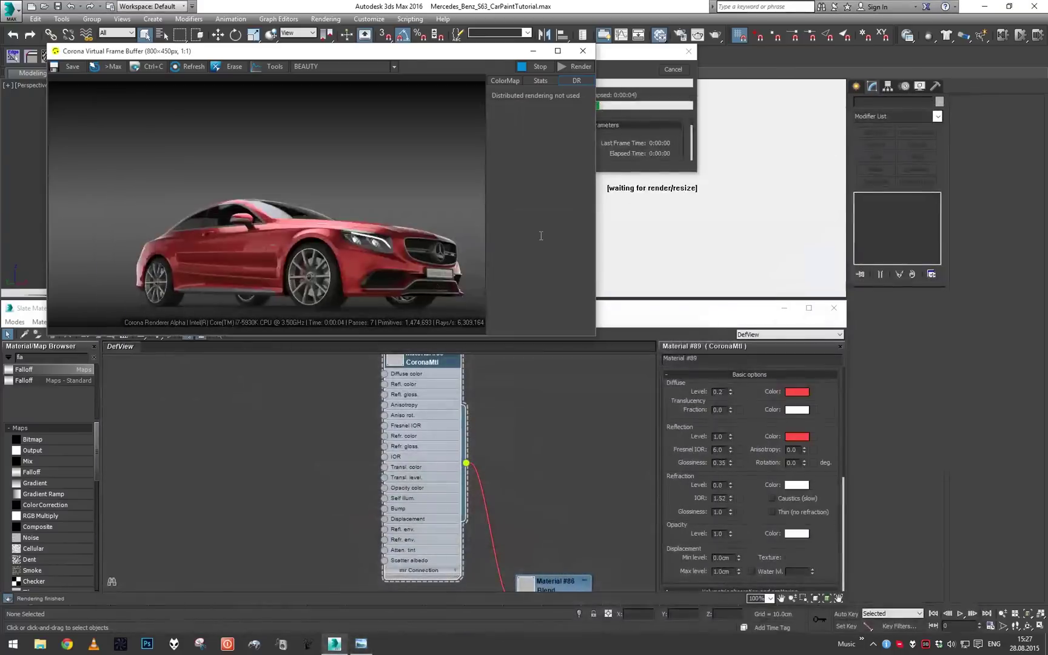
# Set the Corona frame buffer's color mapping to contrast 5 and exposure 1.5 EV
pyautogui.click(523, 82)
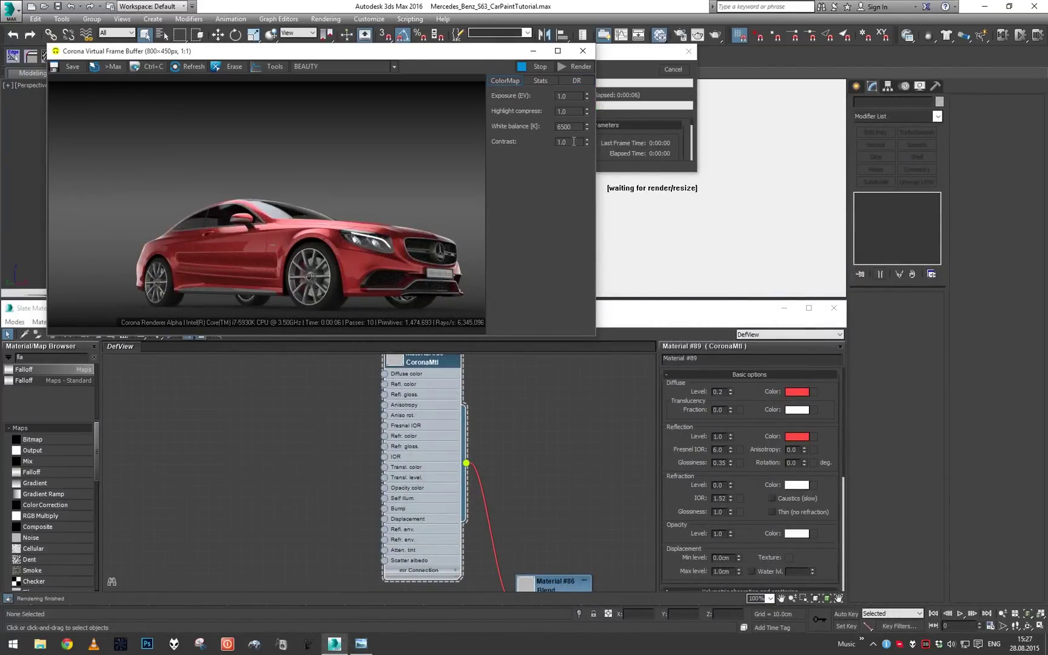
pyautogui.write('3')
pyautogui.press('Return')
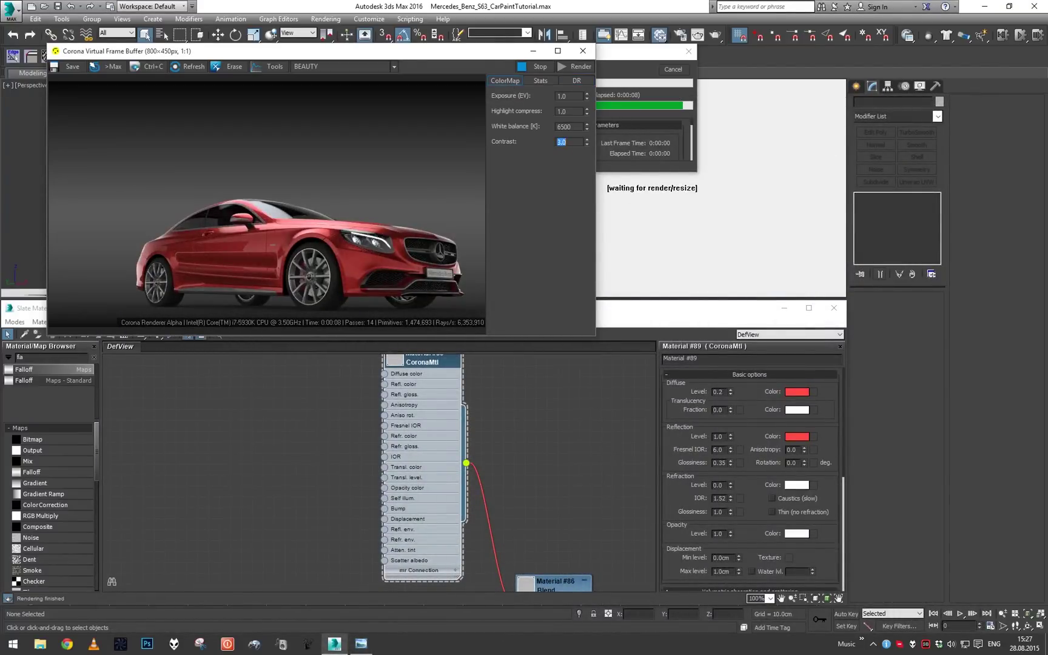
pyautogui.write('5')
pyautogui.press('Return')
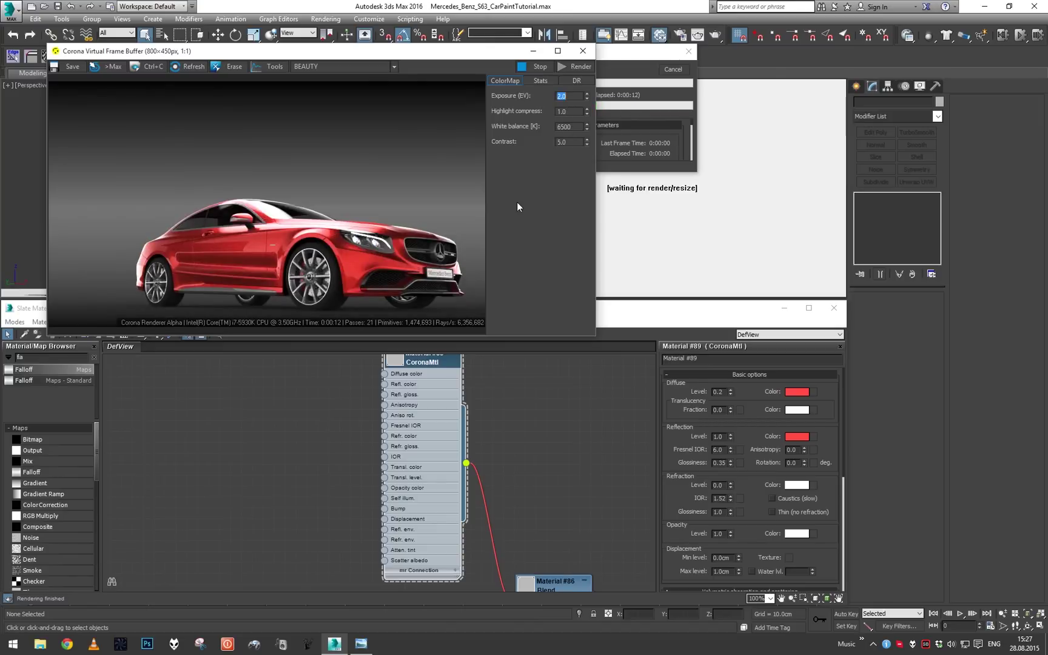
pyautogui.write('1.5')
pyautogui.press('Return')
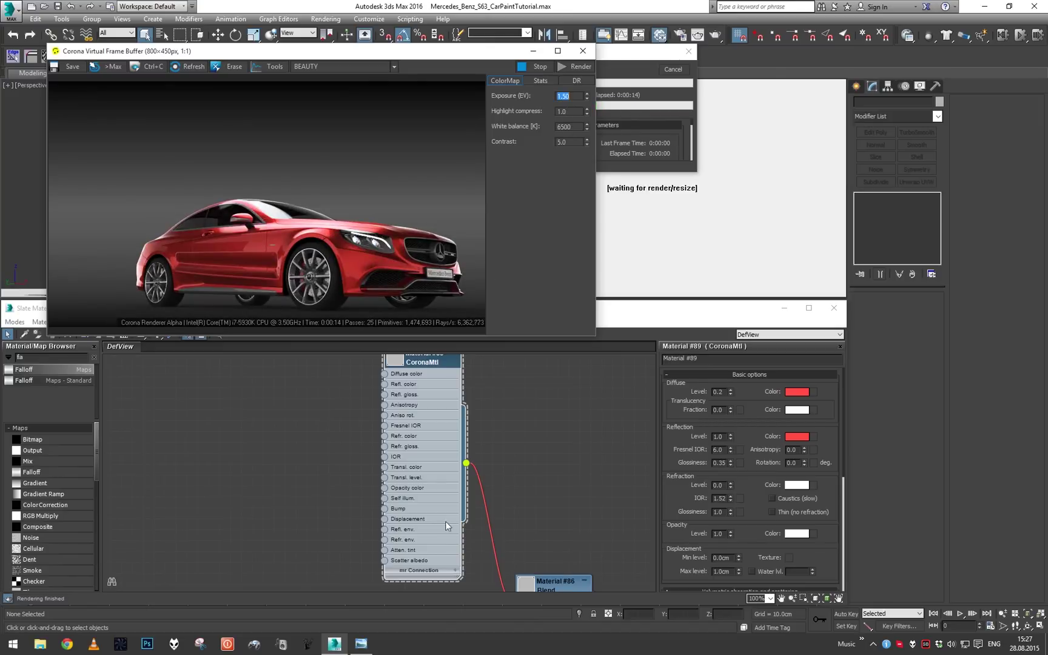
# Compare the adjusted render's red paint with the RedPaint.jpg reference photo
pyautogui.click(362, 644)
pyautogui.click(363, 645)
pyautogui.click(364, 644)
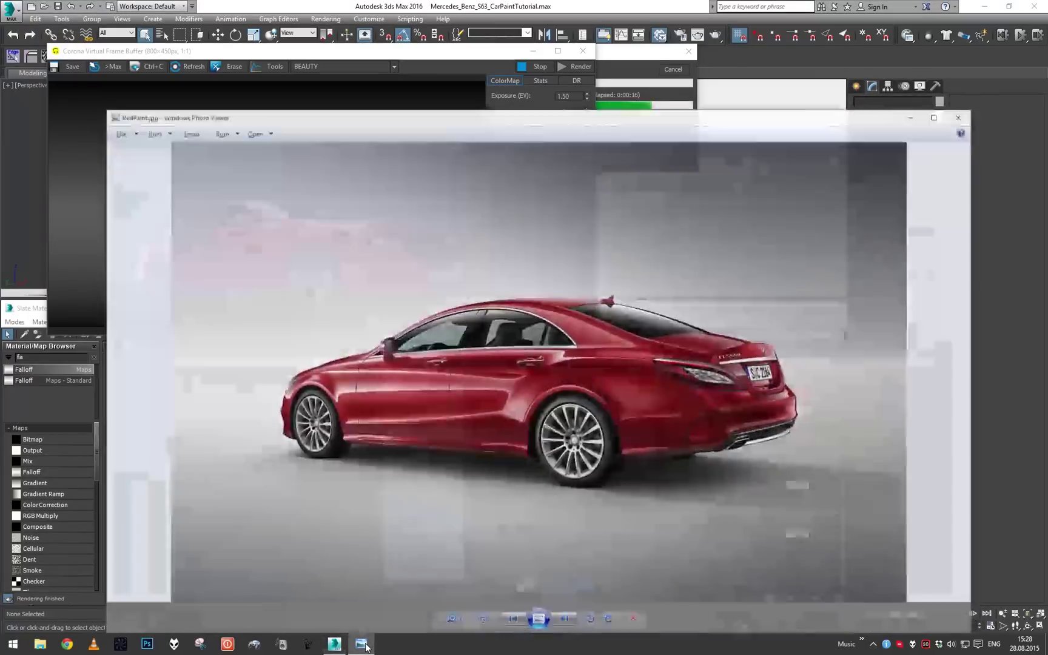
pyautogui.click(364, 644)
pyautogui.click(364, 644)
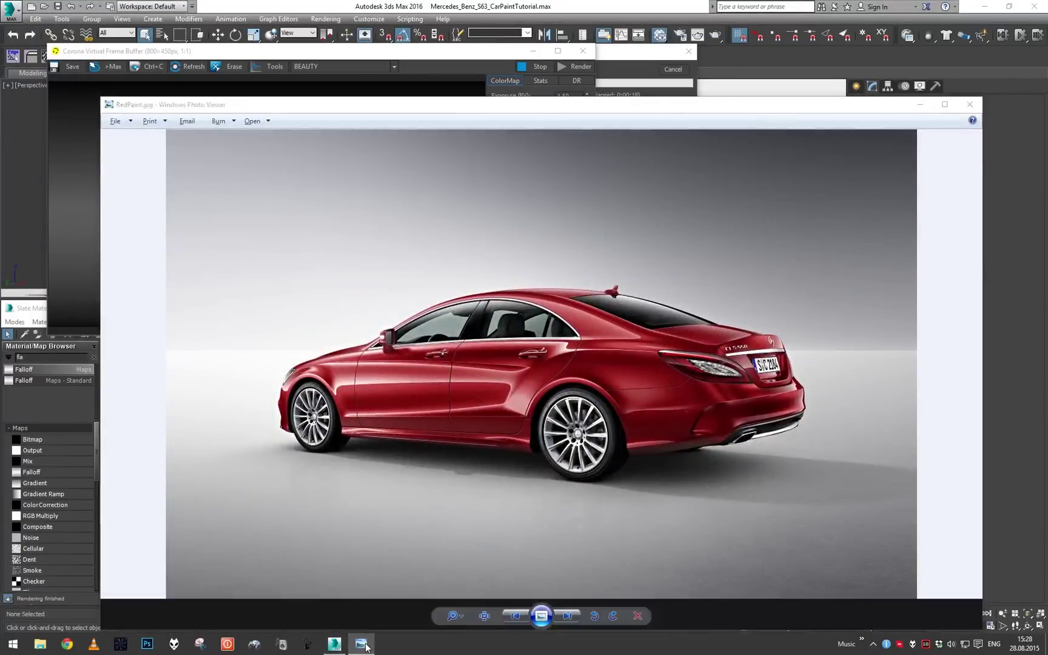
pyautogui.click(364, 644)
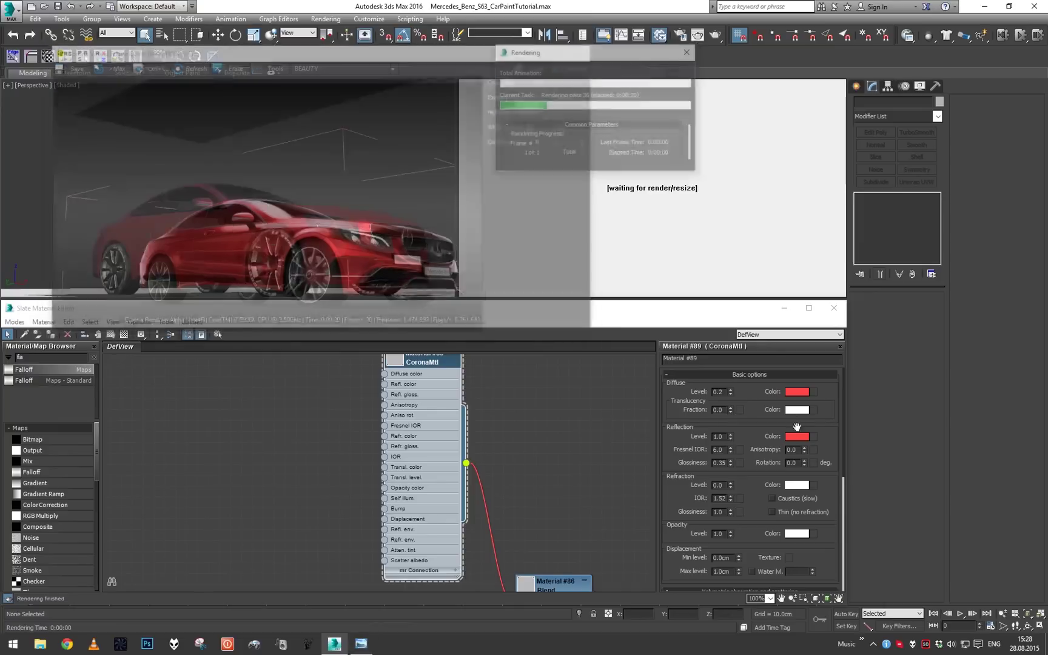
# Set the base CoronaMtl's reflection color saturation to 235, and lower the diffuse color's saturation to match
pyautogui.click(797, 436)
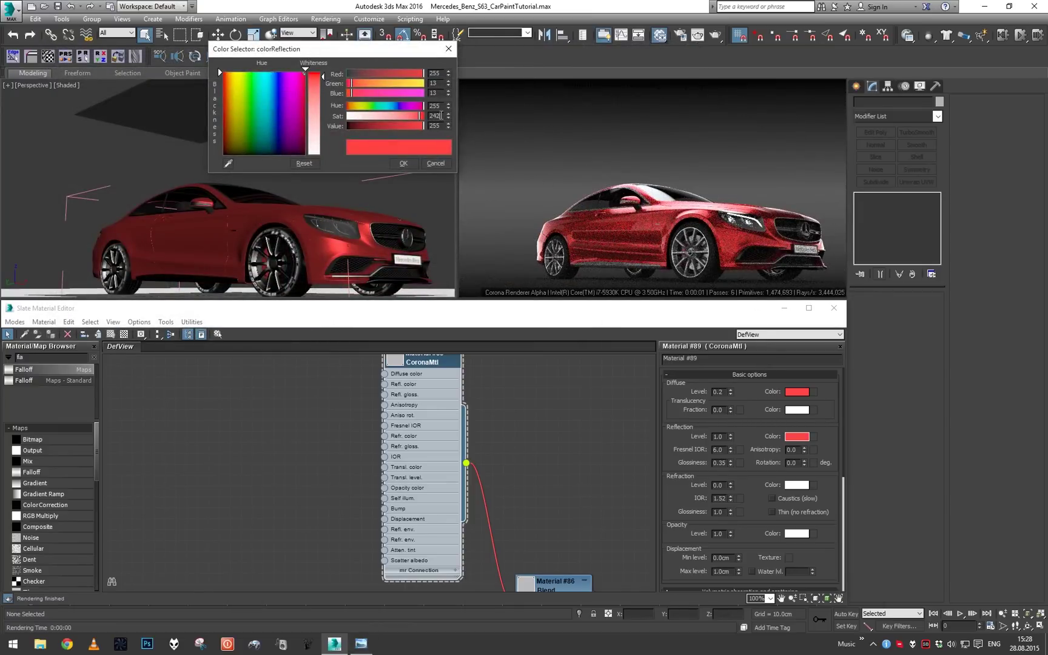
pyautogui.press('Return')
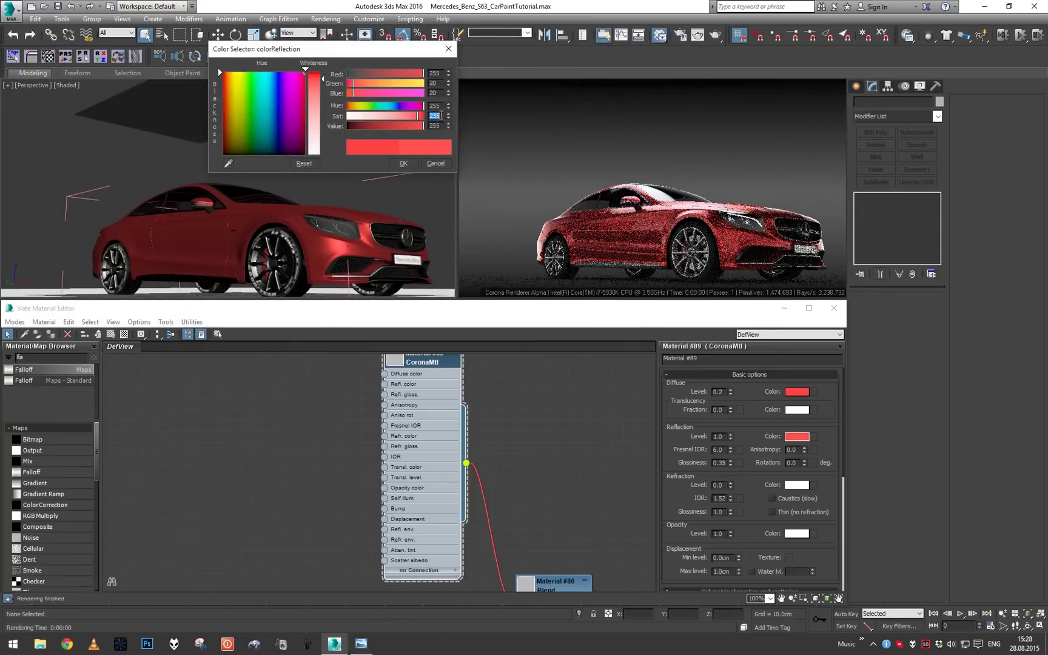
pyautogui.click(403, 164)
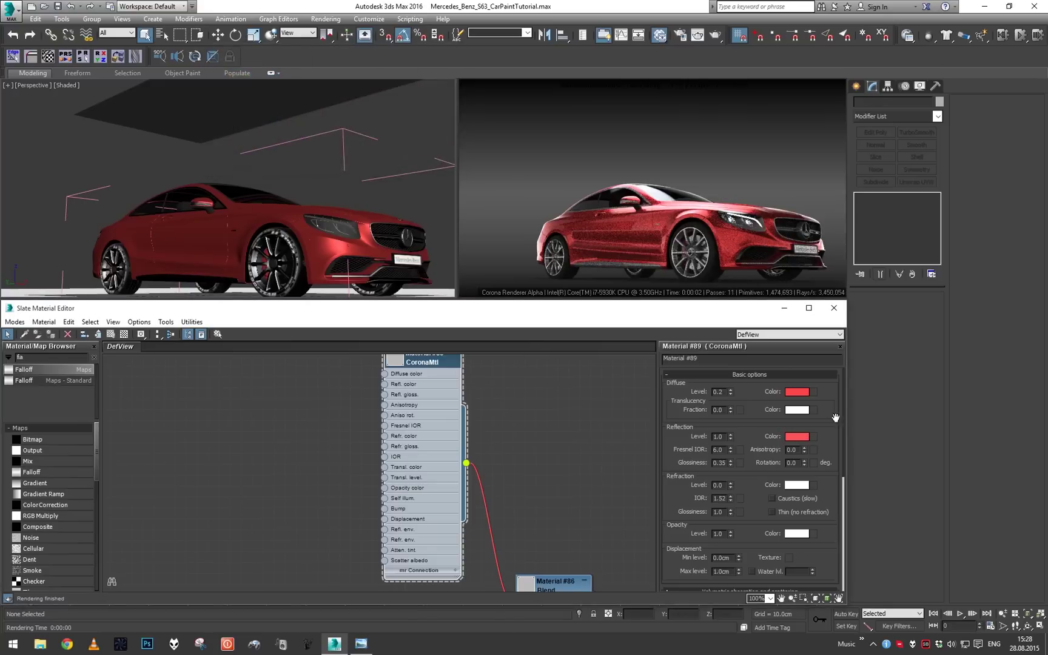
pyautogui.click(797, 391)
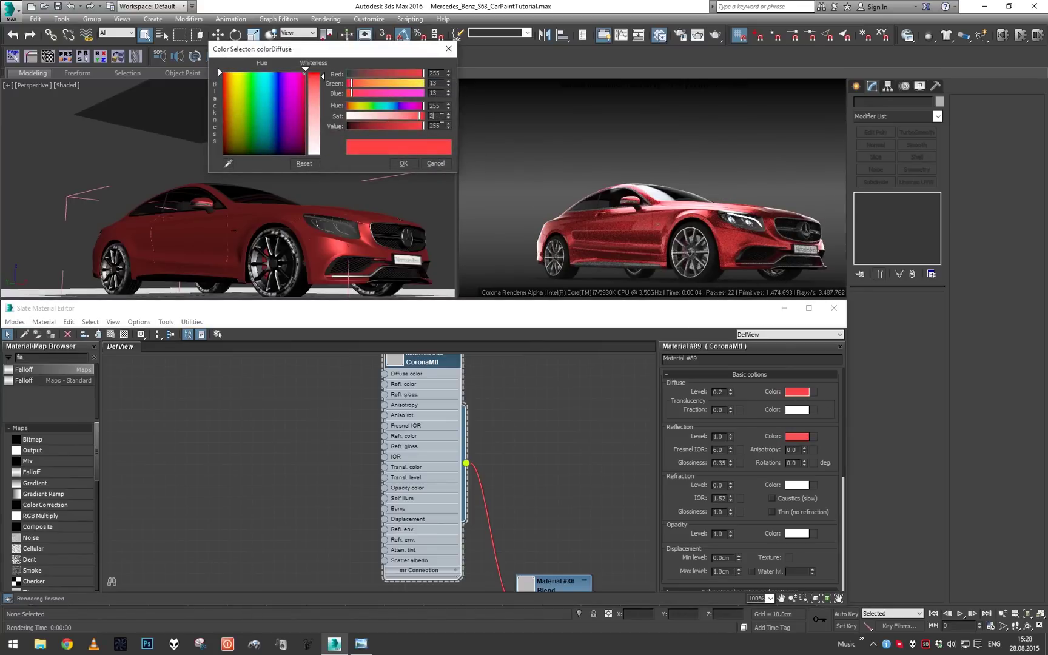
pyautogui.click(415, 160)
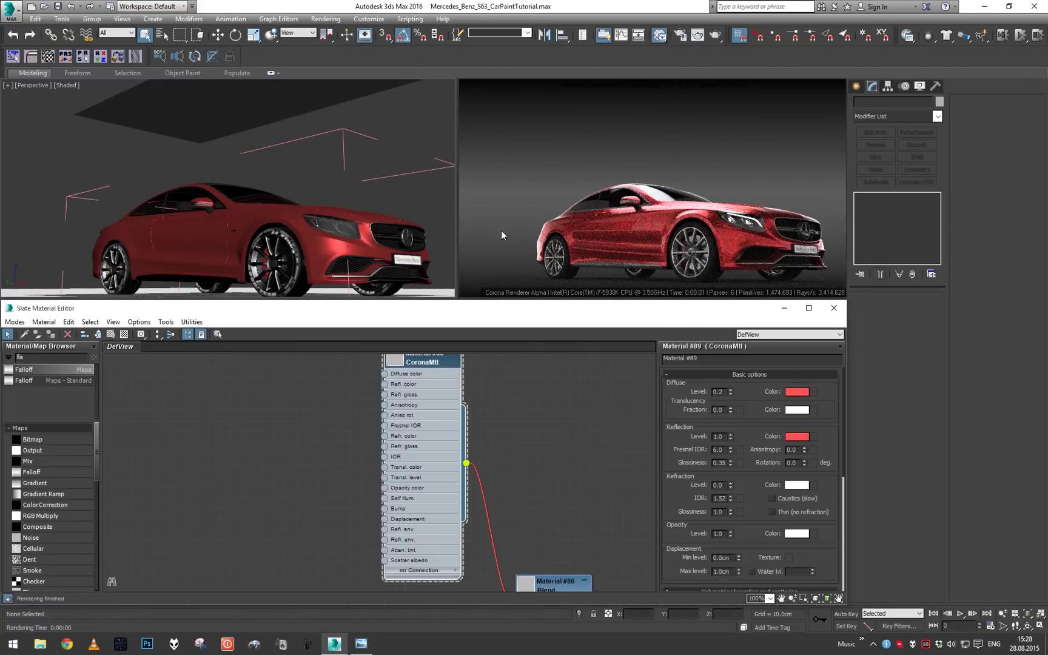
# Lower the contrast in Corona's tone mapping settings to 2.5
pyautogui.click(439, 186)
pyautogui.press('F10')
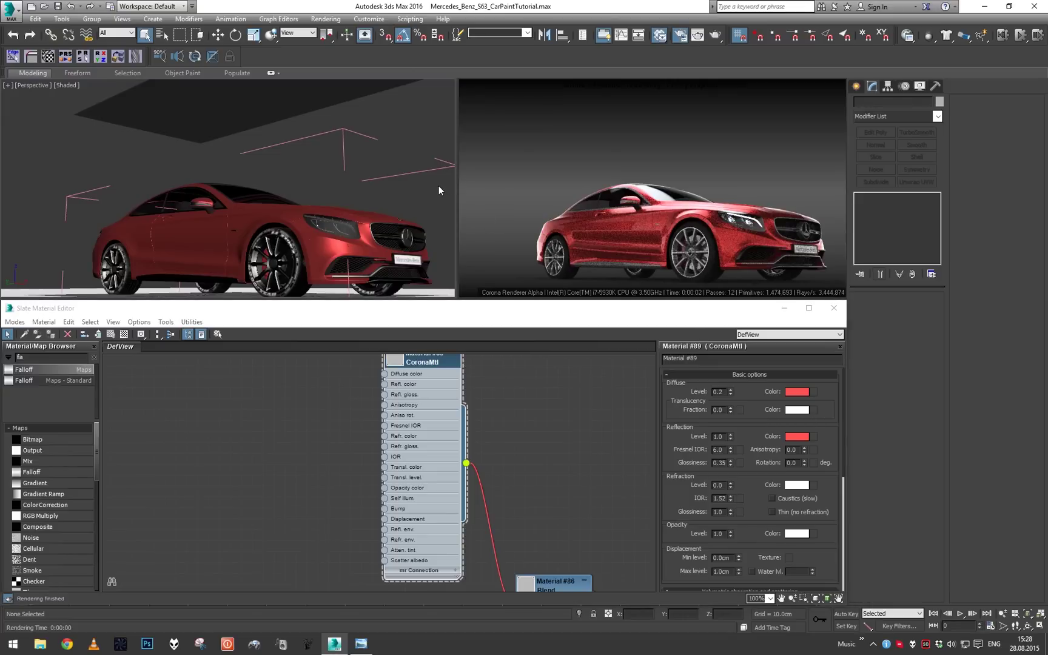
pyautogui.press('F10')
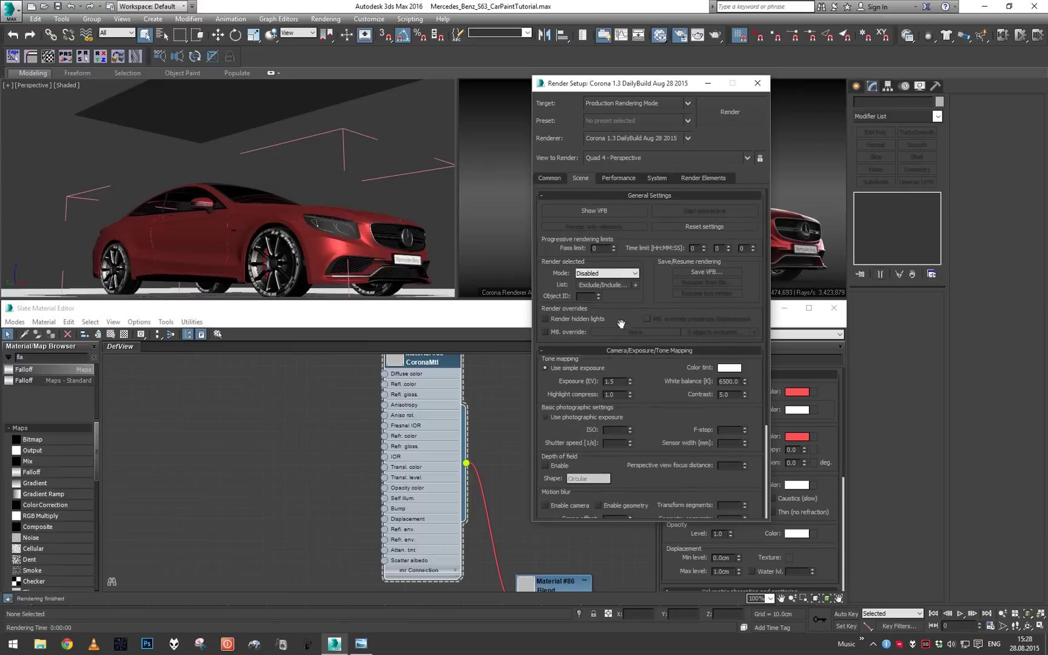
pyautogui.scroll(-3, 621, 324)
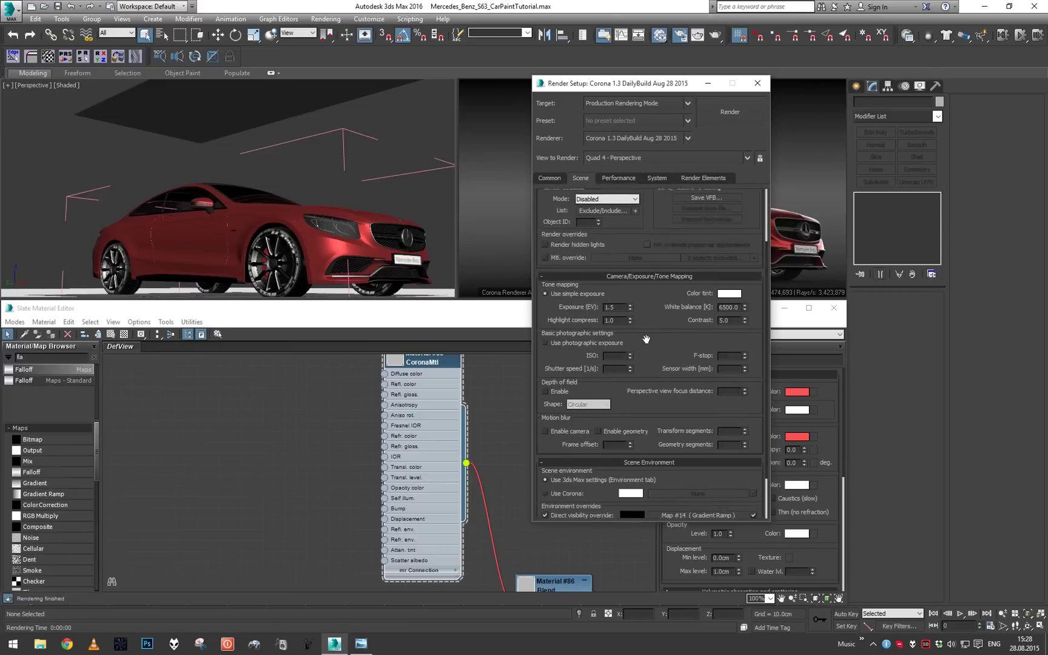
pyautogui.moveTo(645, 339); pyautogui.dragTo(646, 343)
pyautogui.press('Return')
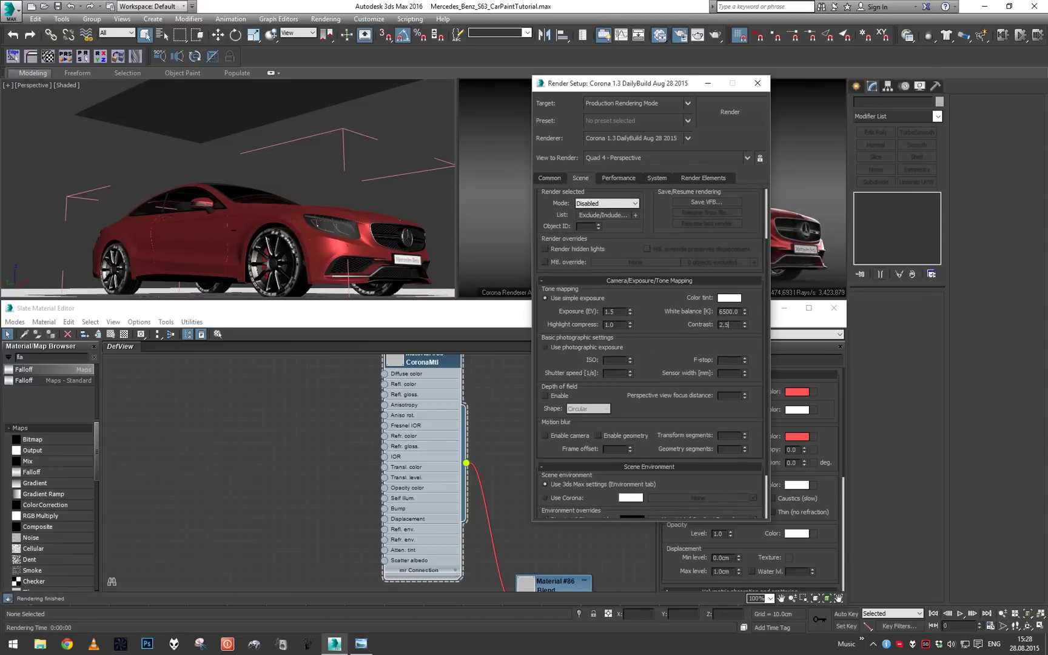
pyautogui.press('Return')
# Try an exposure of 1.0 EV in the tone mapping, settle on 1.25 EV, and close the render settings
pyautogui.moveTo(677, 86); pyautogui.dragTo(352, 95)
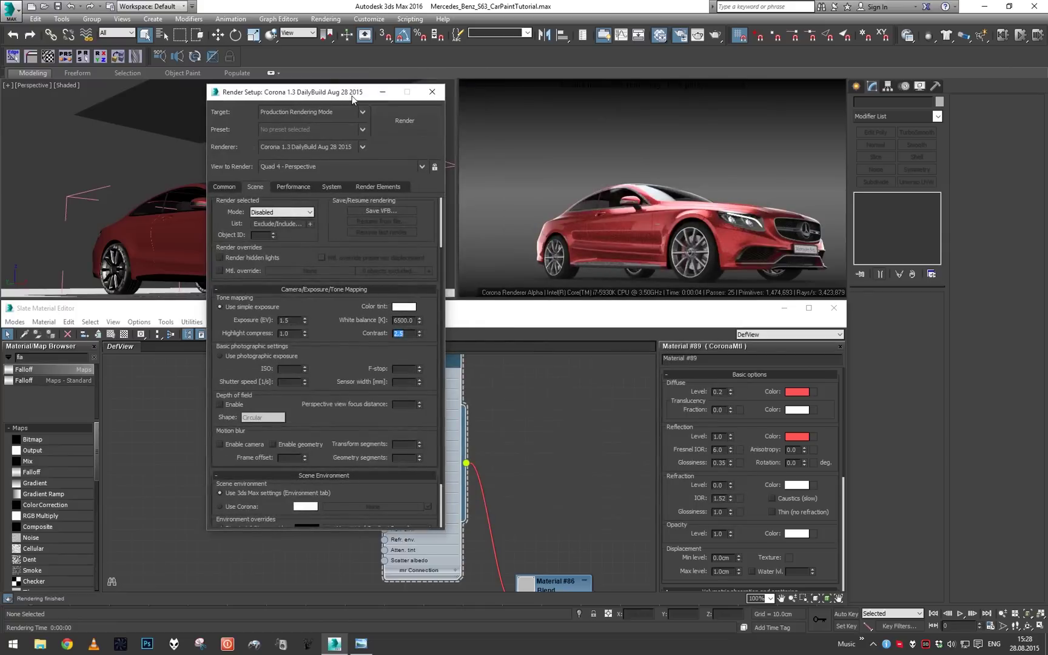
pyautogui.doubleClick(293, 320)
pyautogui.write('1.0')
pyautogui.press('Return')
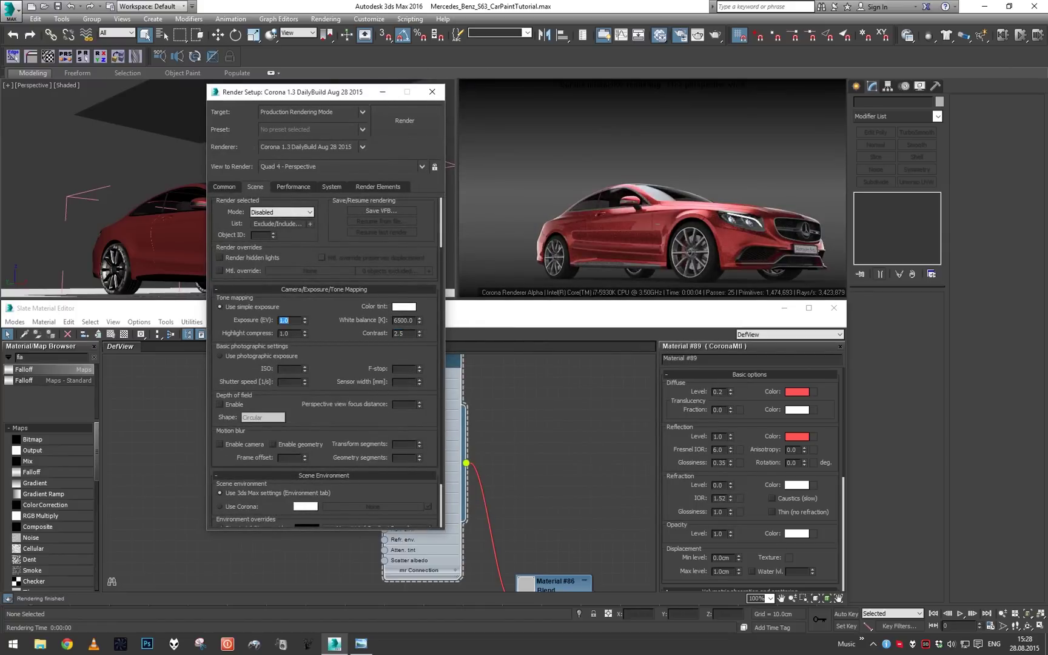
pyautogui.write('1.25')
pyautogui.press('Return')
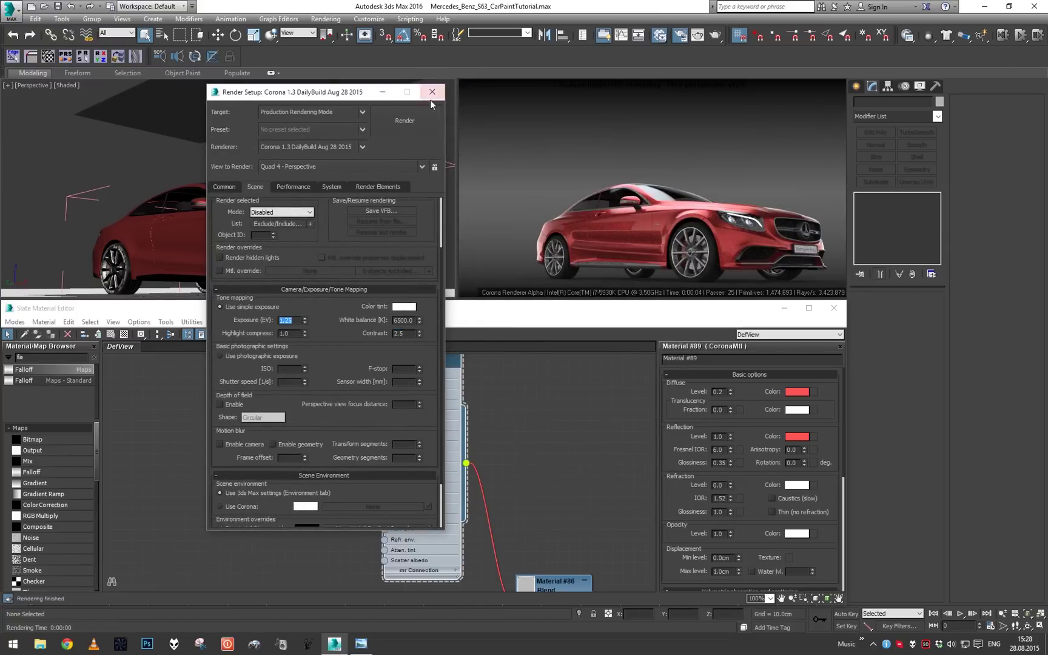
pyautogui.click(432, 92)
# View the car's opposite front three-quarter side, bring up the MetallicPaint.jpg reference photo, and put it away
pyautogui.keyDown('alt'); pyautogui.moveTo(388, 225); pyautogui.dragTo(279, 232, button='middle'); pyautogui.keyUp('alt')
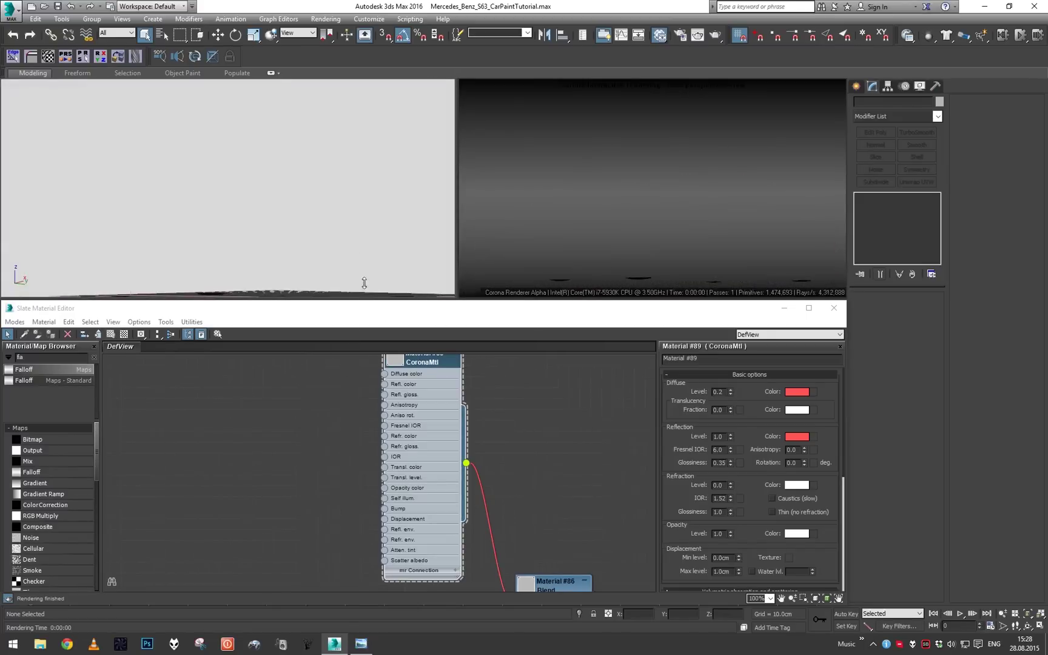
pyautogui.hotkey('shift', 'z')
pyautogui.click(361, 643)
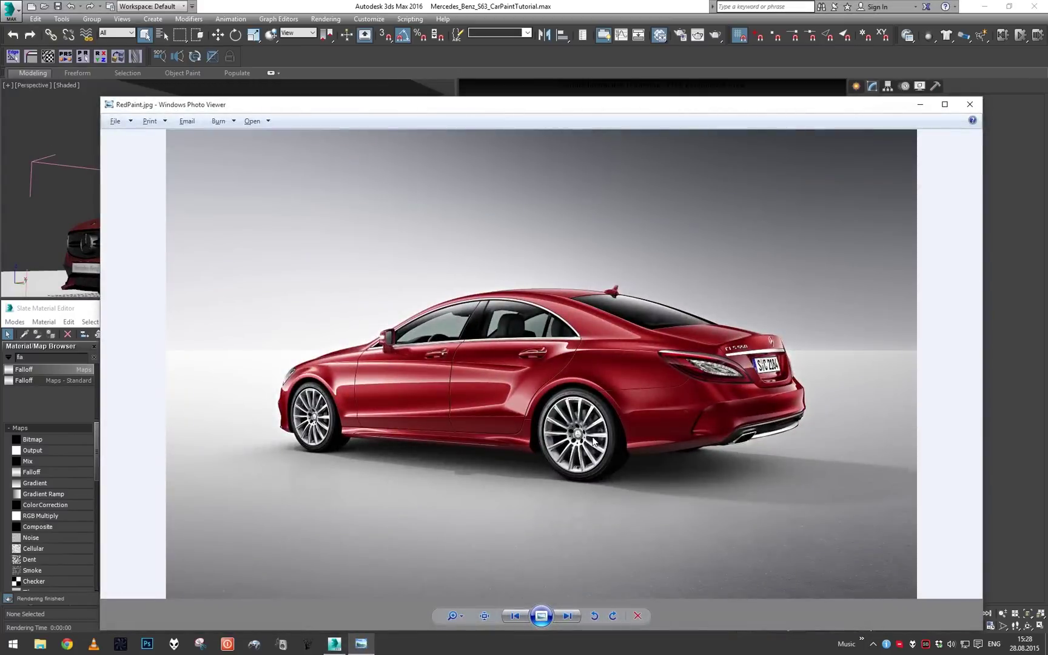
pyautogui.press('Right')
pyautogui.press('Right')
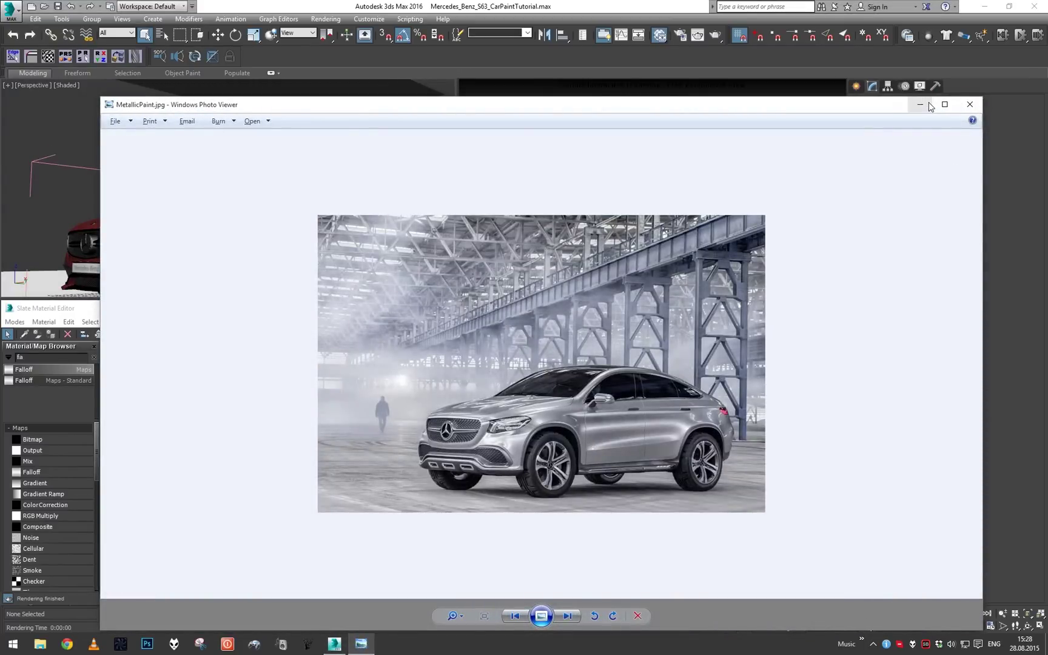
pyautogui.click(970, 104)
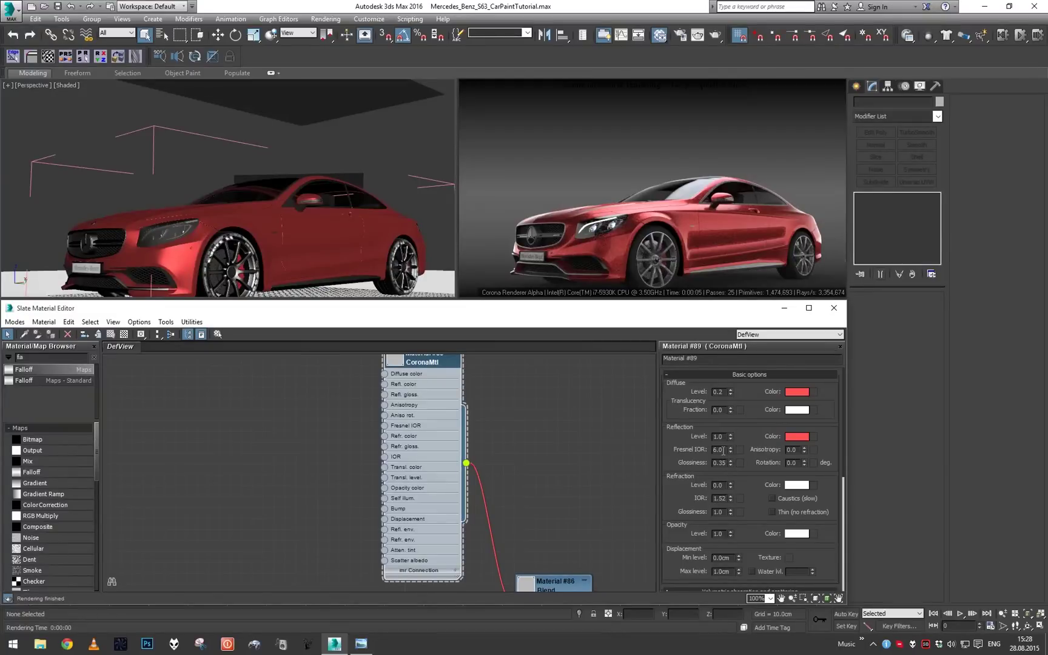
# Set the base CoronaMtl's Fresnel IOR to 4.0 and its diffuse level to 0.0
pyautogui.write('4')
pyautogui.press('Return')
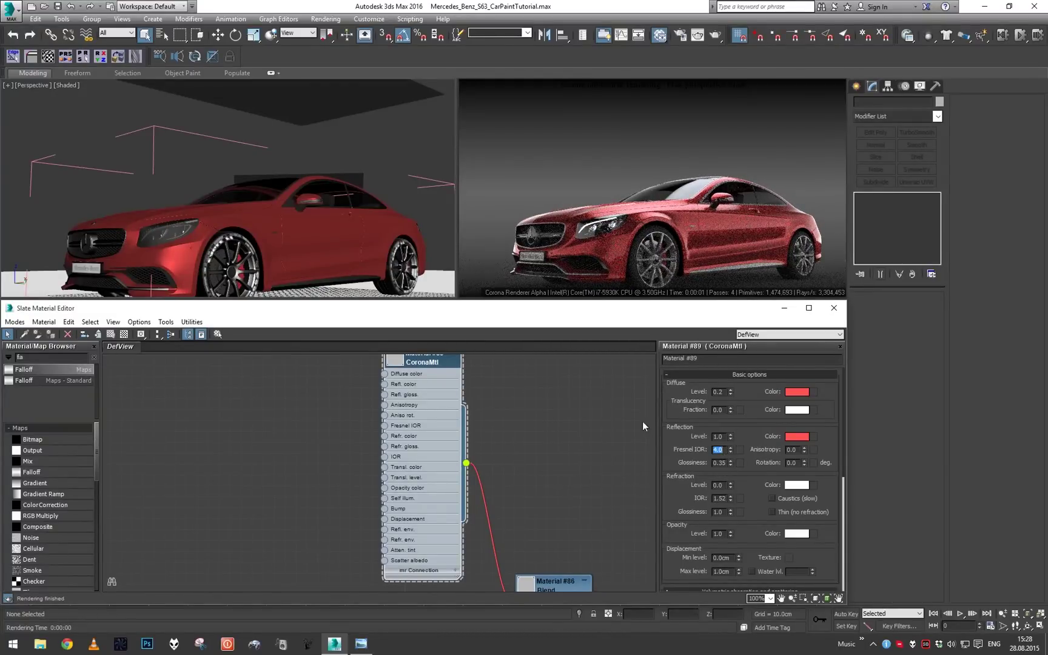
pyautogui.rightClick(730, 392)
# Reduce the saturation of the base CoronaMtl's reflection color and diffuse color to 0, making both white
pyautogui.click(799, 440)
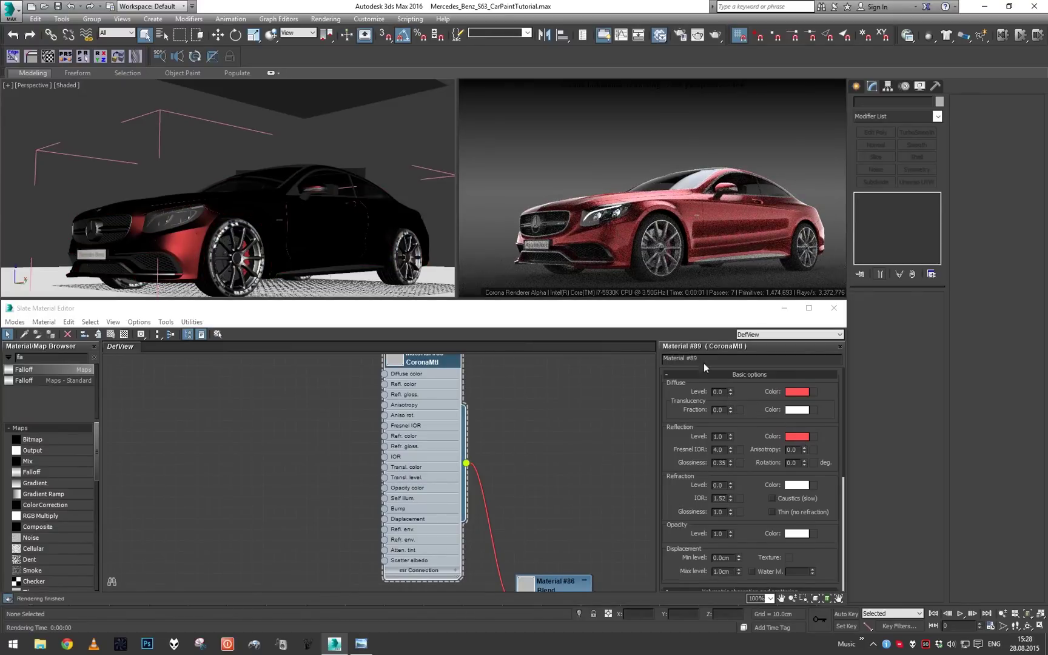
pyautogui.moveTo(409, 115); pyautogui.dragTo(347, 116)
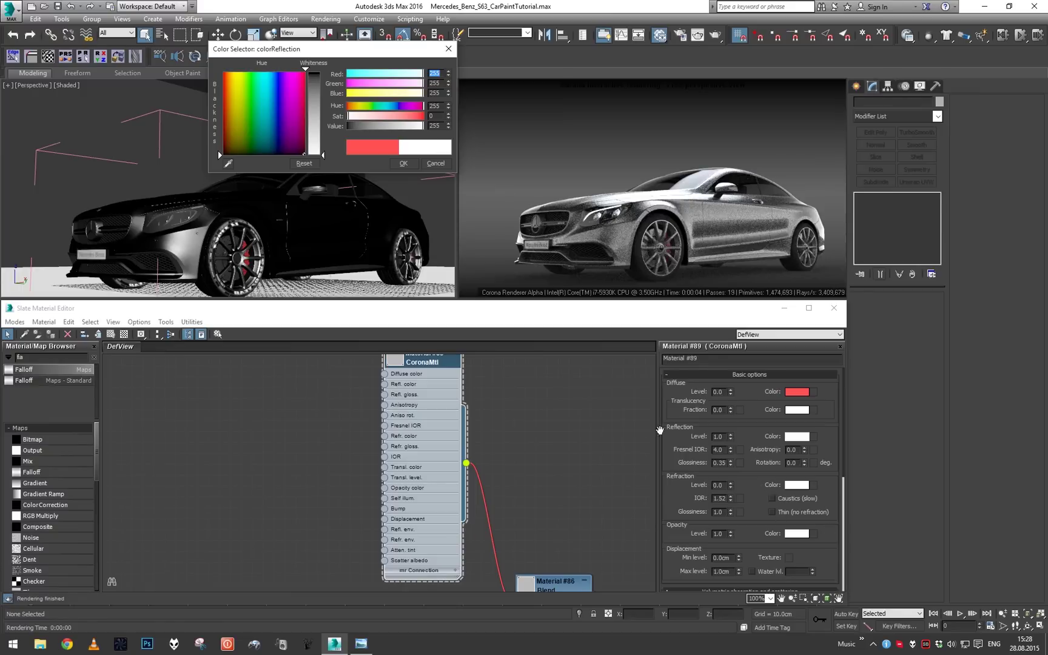
pyautogui.click(404, 163)
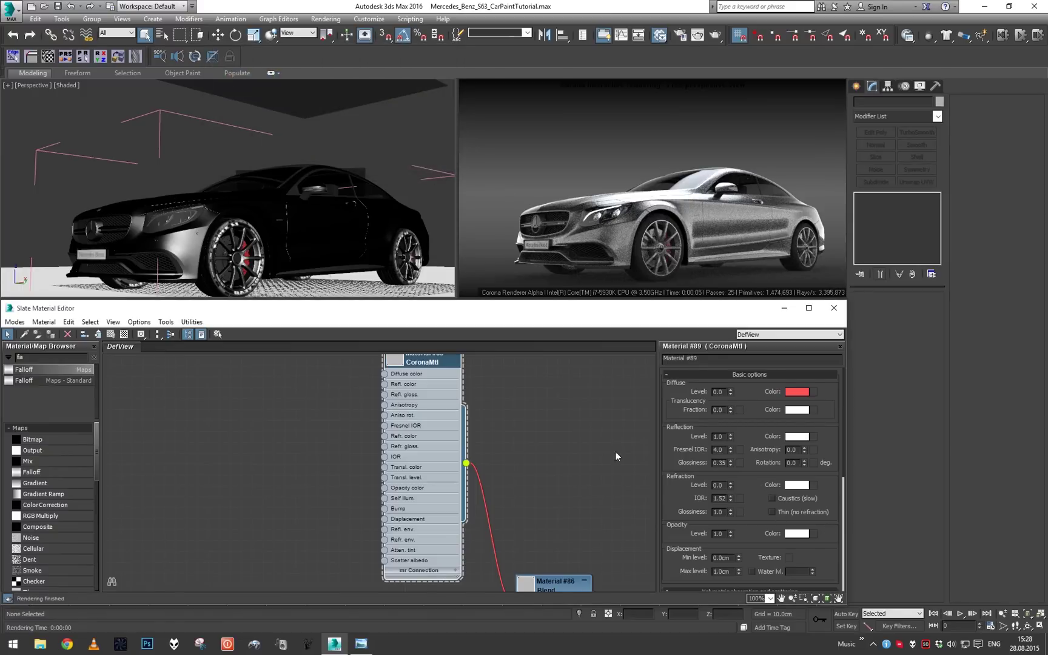
pyautogui.click(371, 646)
pyautogui.click(371, 645)
pyautogui.click(794, 391)
pyautogui.moveTo(412, 118); pyautogui.dragTo(253, 104)
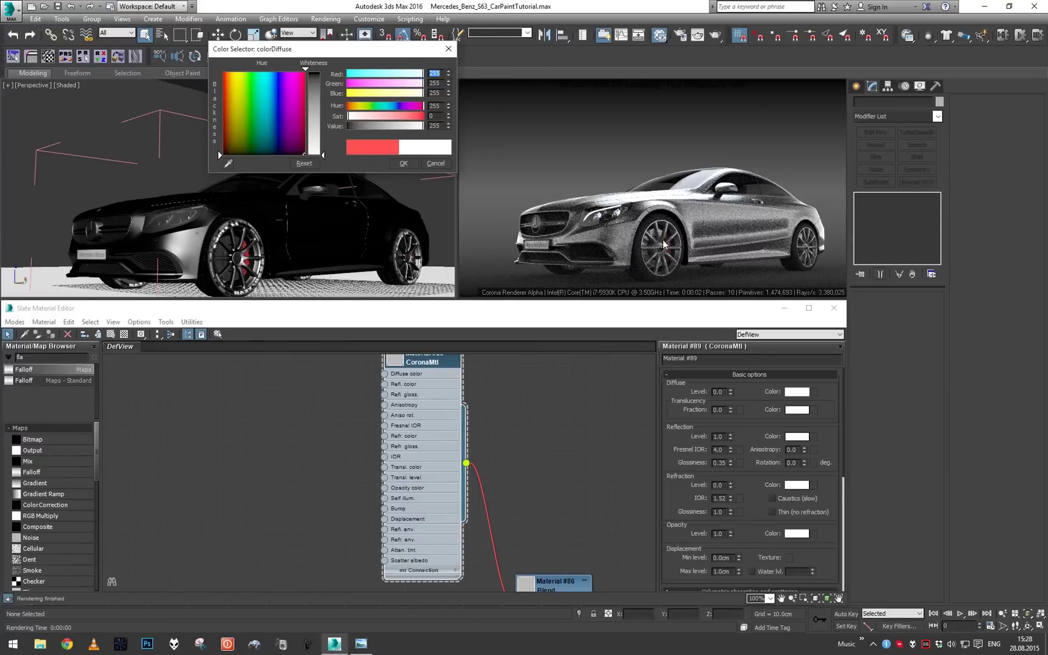
pyautogui.click(406, 164)
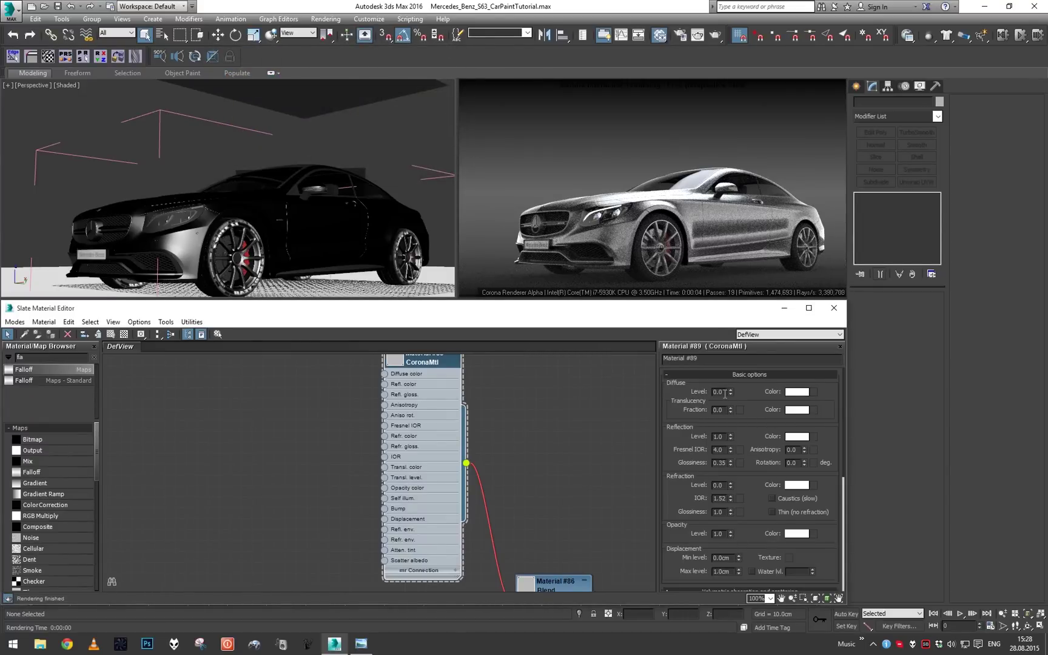
# Try the base CoronaMtl's diffuse level at 0.1 and 0.5, and settle on 0.2
pyautogui.press('Return')
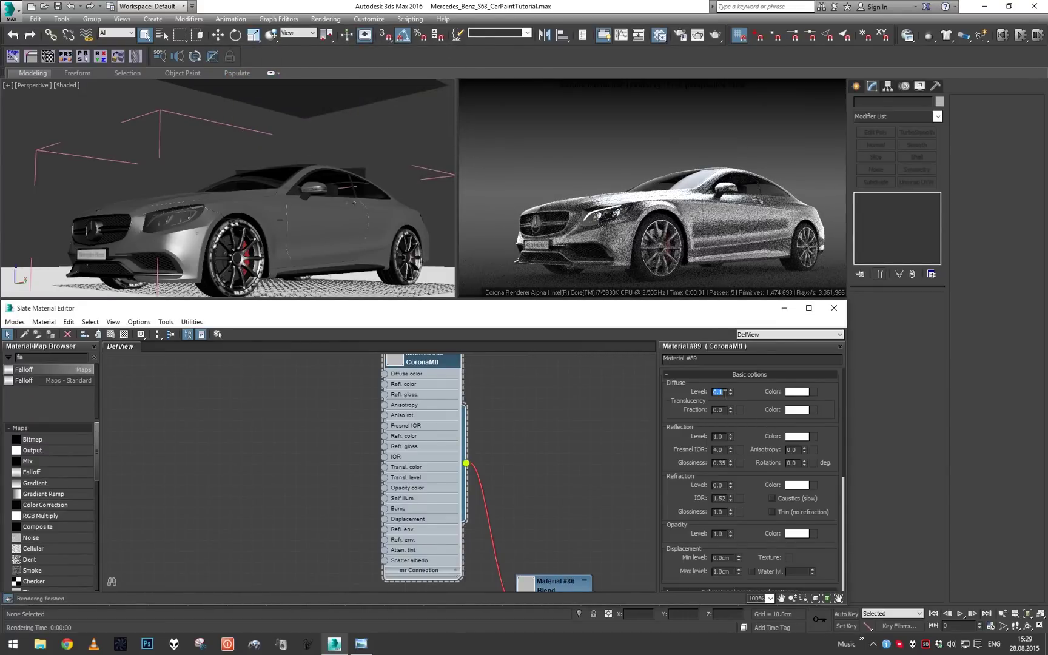
pyautogui.write('.5')
pyautogui.press('Return')
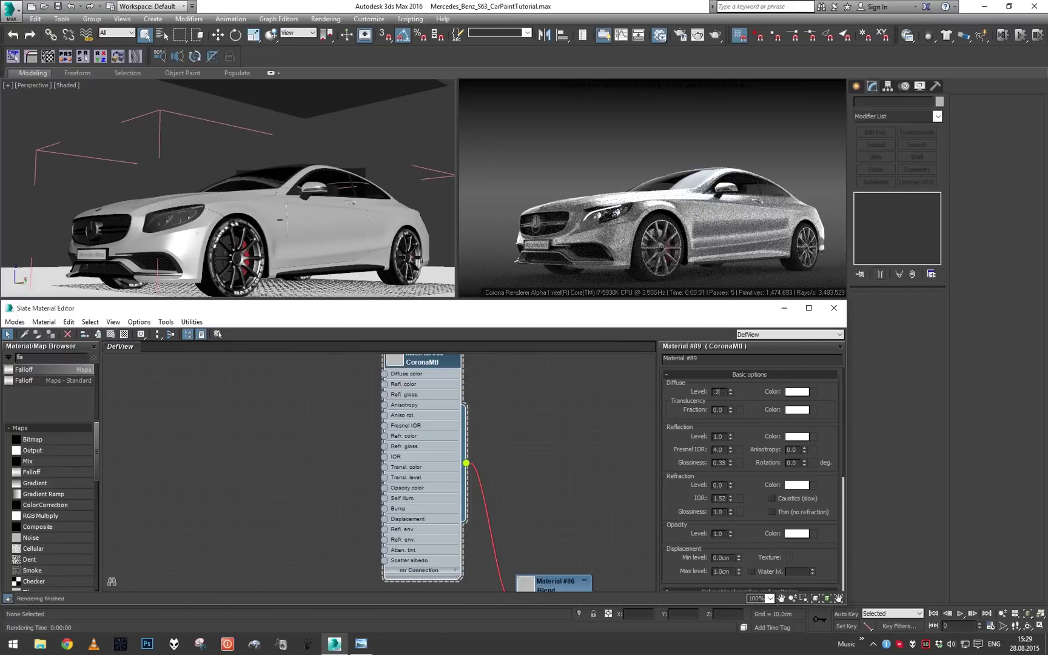
pyautogui.write('.2')
pyautogui.press('Return')
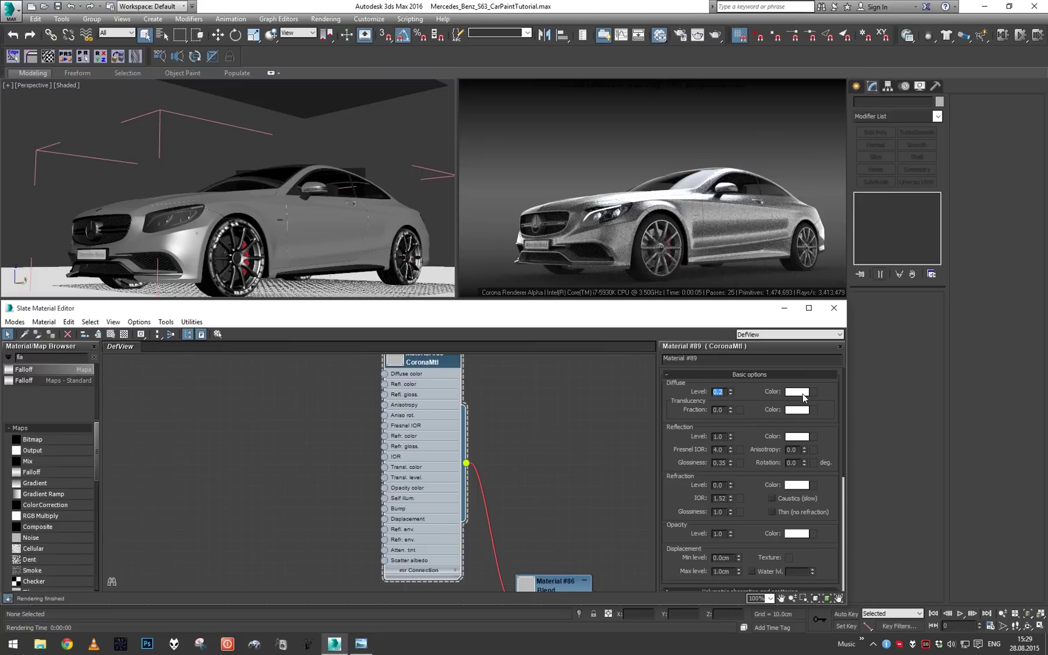
# Check the render against MetallicPaint.jpg, and lower the base CoronaMtl's reflection glossiness to 0.3
pyautogui.click(361, 643)
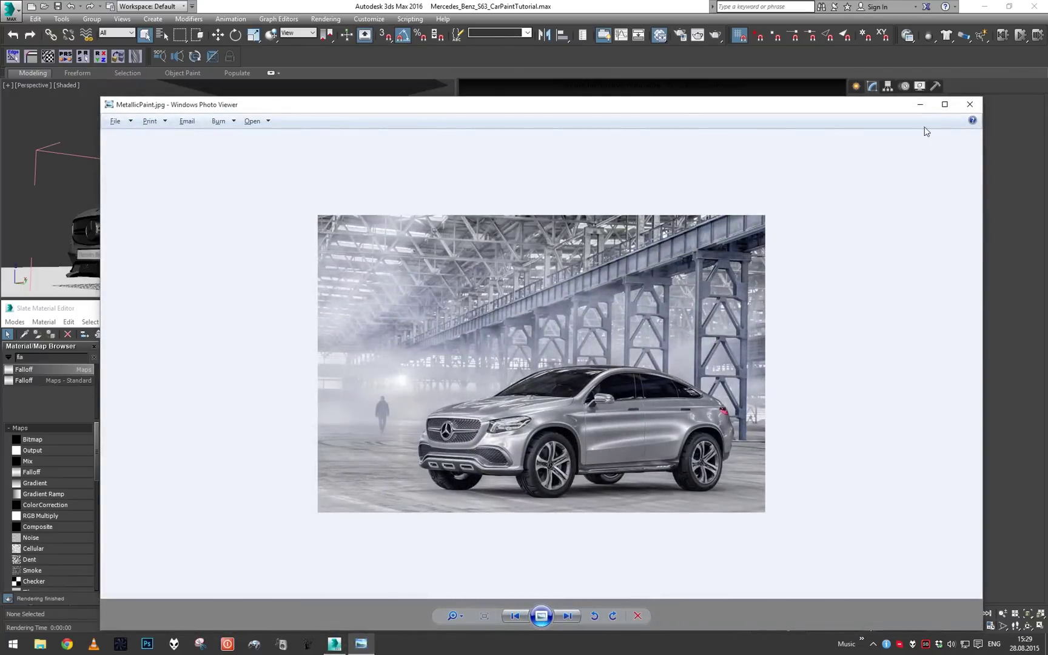
pyautogui.click(920, 105)
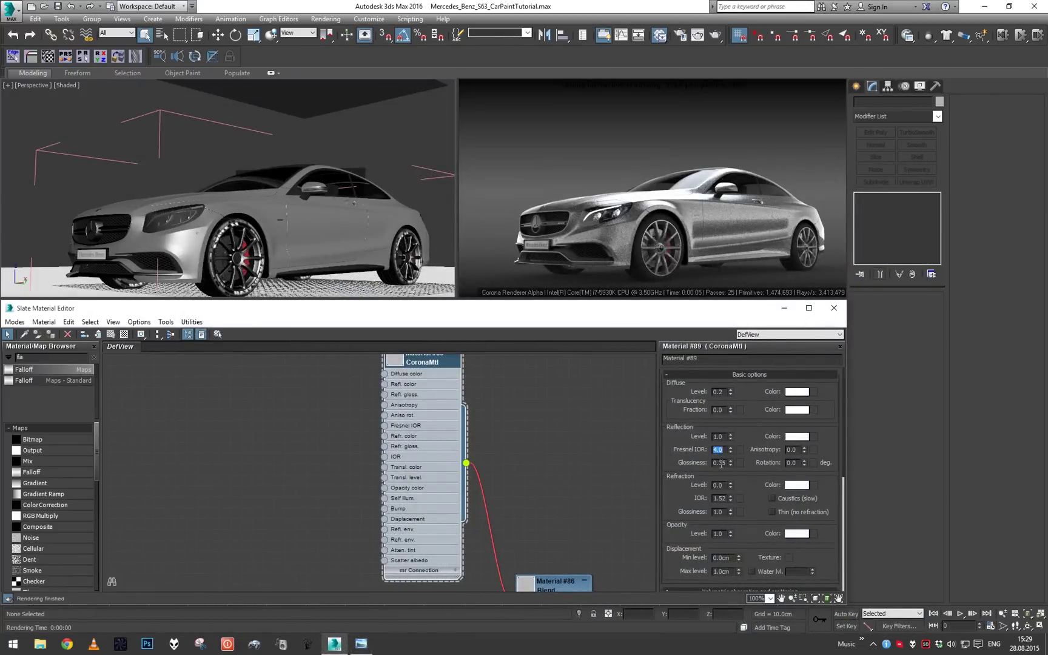
pyautogui.doubleClick(721, 463)
pyautogui.write('0.3')
pyautogui.press('Return')
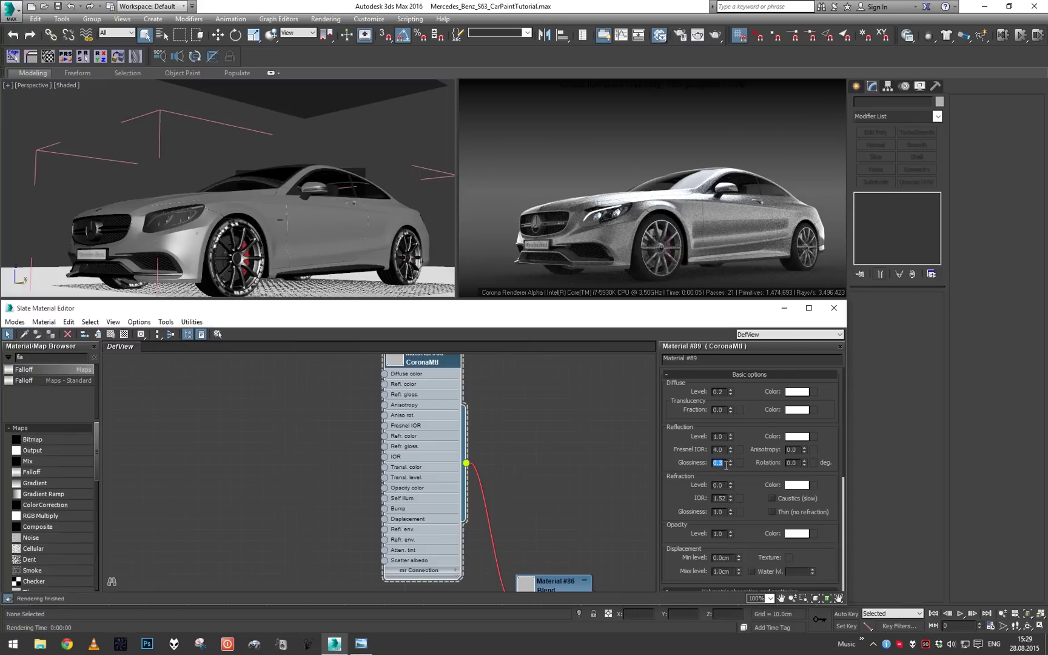
# Compare the render's silver paint with the MetallicPaint.jpg reference photo, also from a more frontal view of the car
pyautogui.click(364, 647)
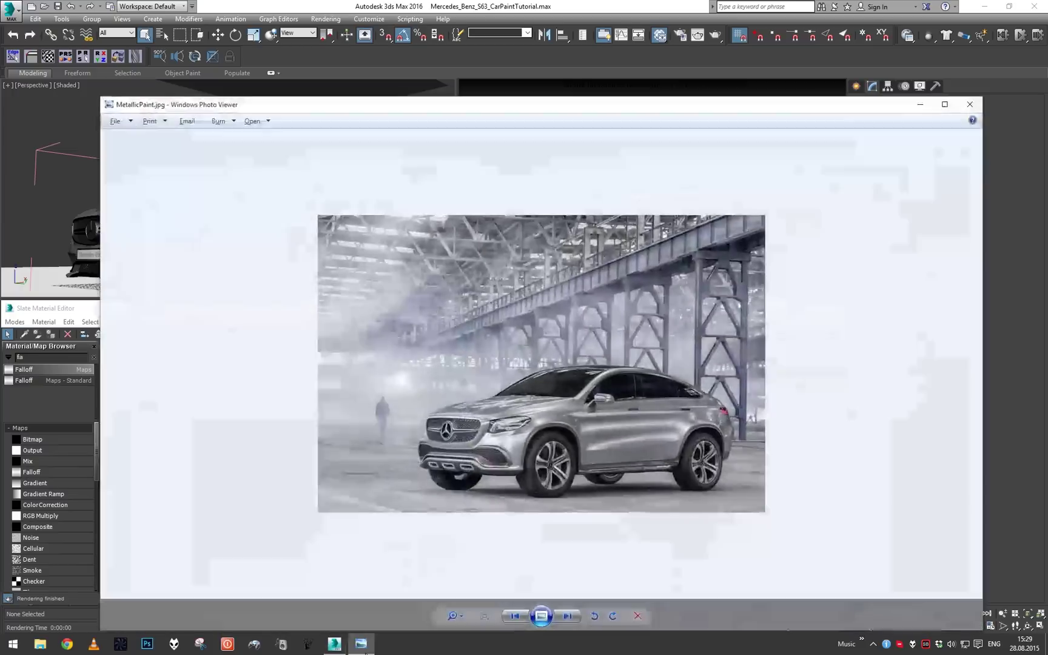
pyautogui.click(366, 649)
pyautogui.click(367, 651)
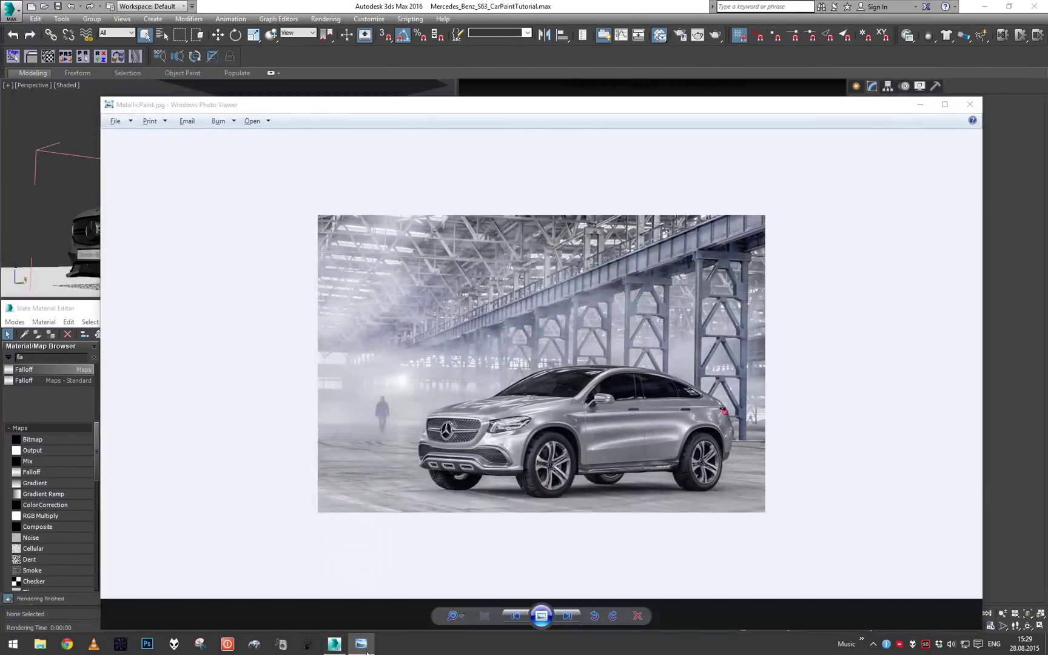
pyautogui.click(366, 652)
pyautogui.keyDown('alt'); pyautogui.moveTo(288, 234); pyautogui.dragTo(364, 236, button='middle'); pyautogui.keyUp('alt')
pyautogui.scroll(1, 382, 564)
pyautogui.click(361, 644)
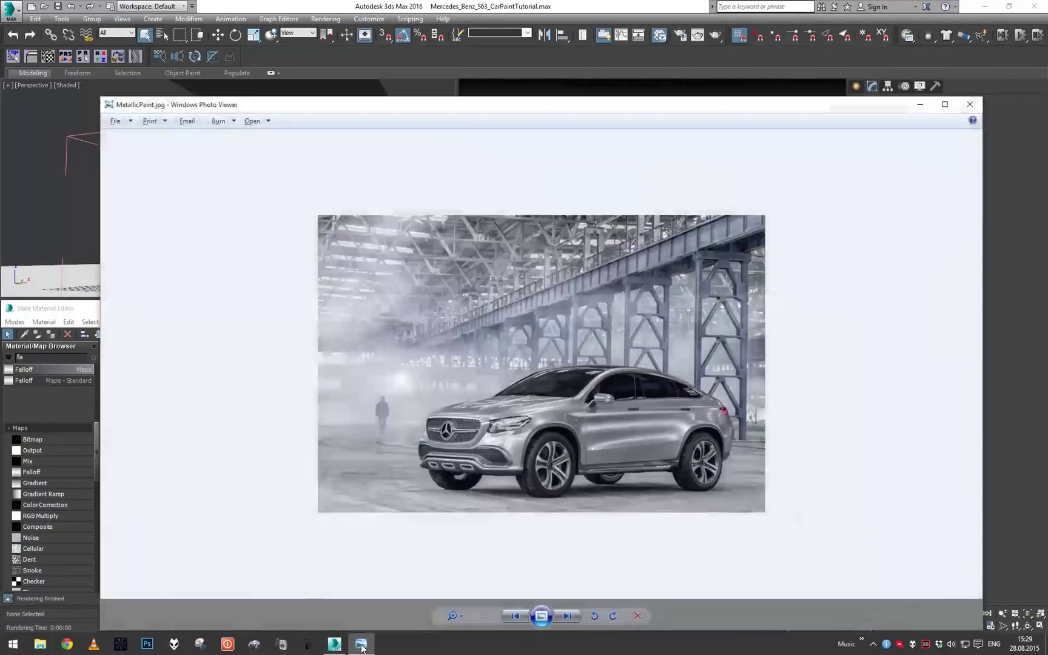
pyautogui.click(361, 644)
pyautogui.click(361, 644)
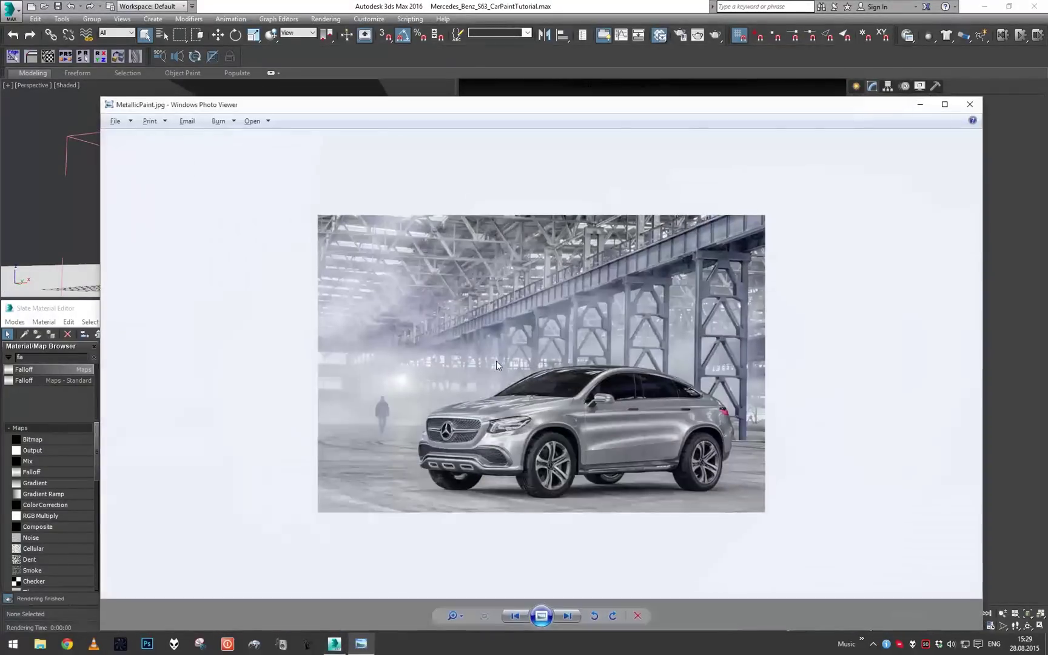
# Bring up the WhitePaint.jpg reference photo, examine its paint, and put it away
pyautogui.press('Right')
pyautogui.press('Right')
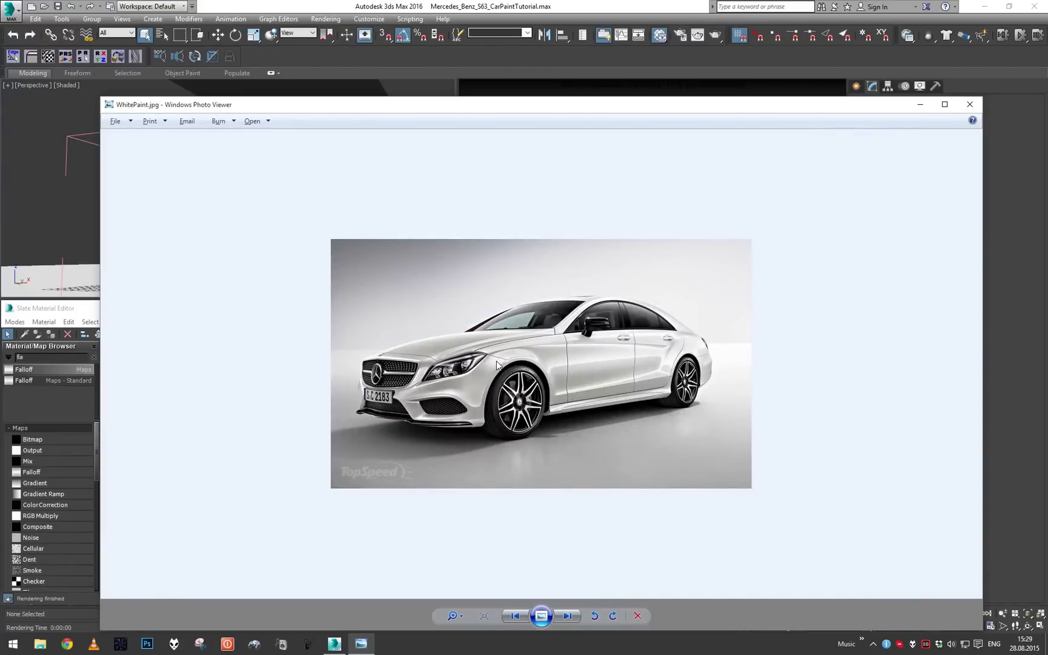
pyautogui.click(926, 108)
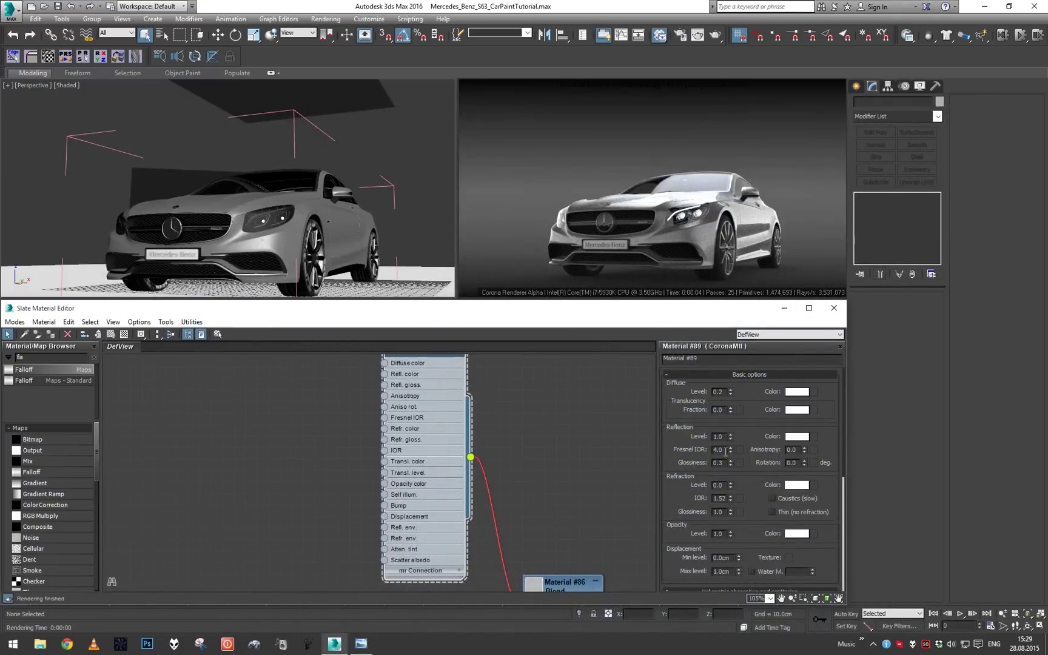
# Set the base CoronaMtl's Fresnel IOR to 6.0 and its reflection glossiness to 0.2
pyautogui.write('6')
pyautogui.press('Return')
pyautogui.moveTo(364, 232)
pyautogui.keyDown('alt'); pyautogui.mouseDown(button='middle')
pyautogui.moveTo(335, 234)
pyautogui.moveTo(364, 234)
pyautogui.mouseUp(button='middle'); pyautogui.keyUp('alt')
pyautogui.click(720, 461)
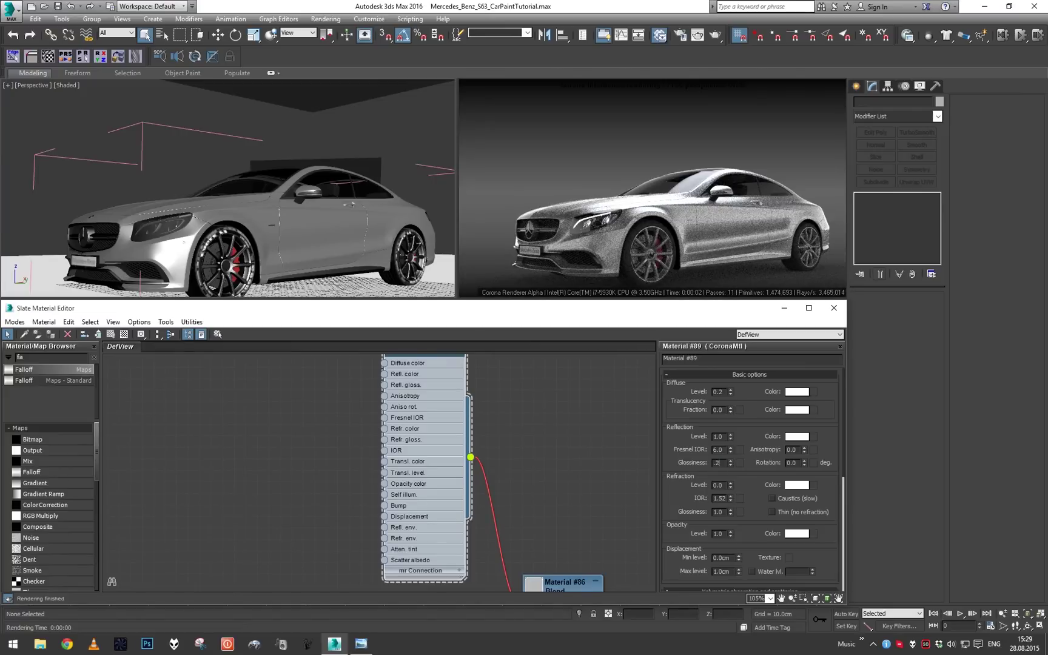
pyautogui.write('0.2')
pyautogui.press('Return')
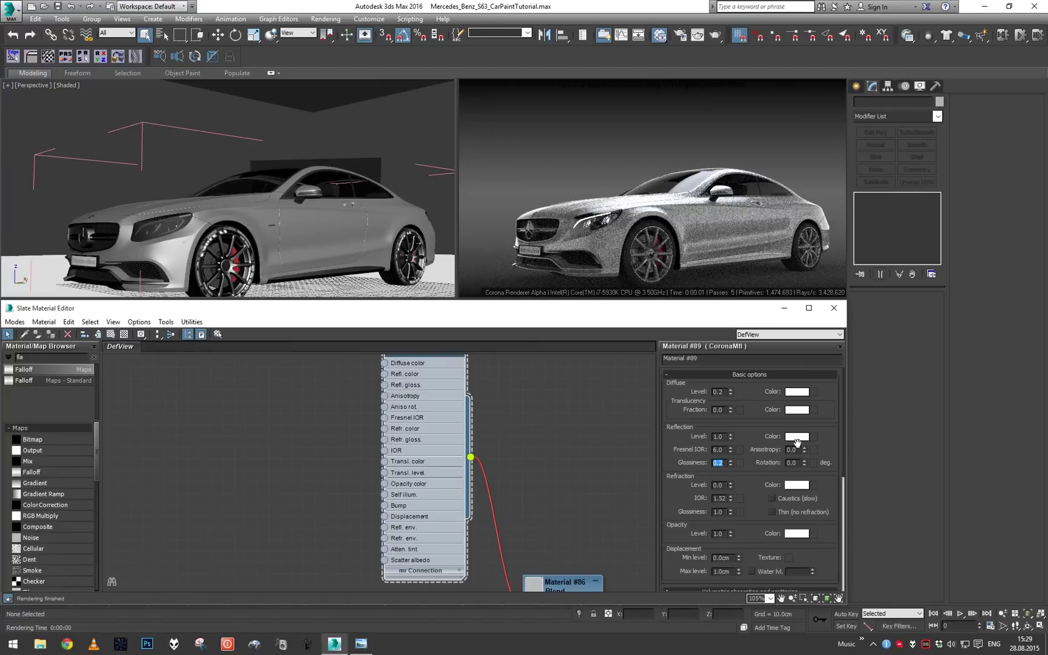
# Give the base CoronaMtl's reflection color a faint warm tint with low saturation, and copy that color to the diffuse color
pyautogui.click(796, 436)
pyautogui.click(356, 106)
pyautogui.click(357, 115)
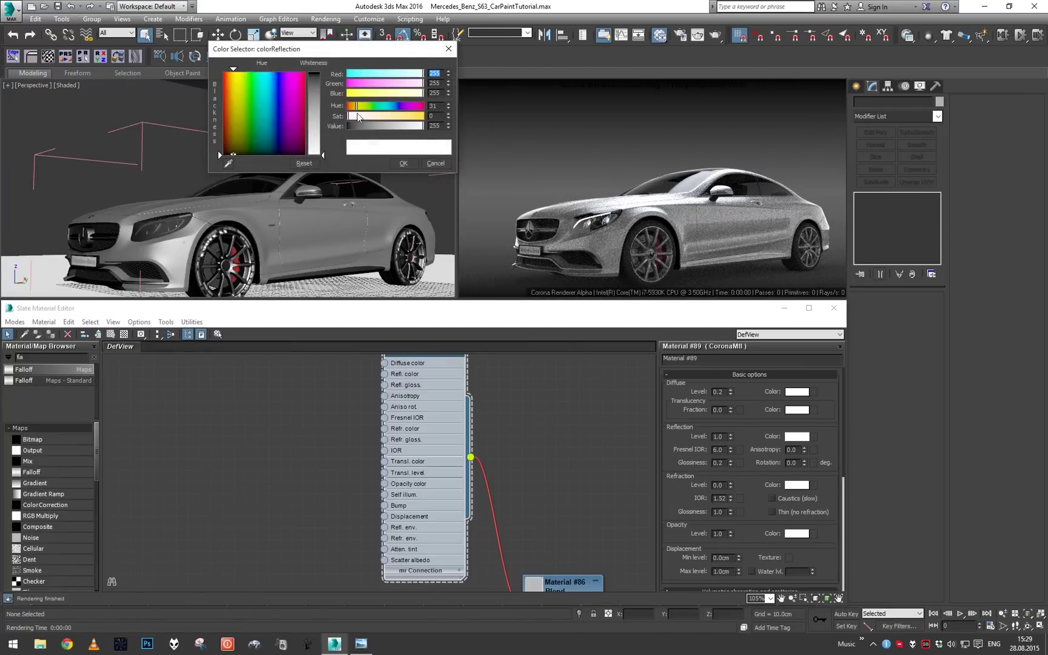
pyautogui.moveTo(357, 115); pyautogui.dragTo(355, 115)
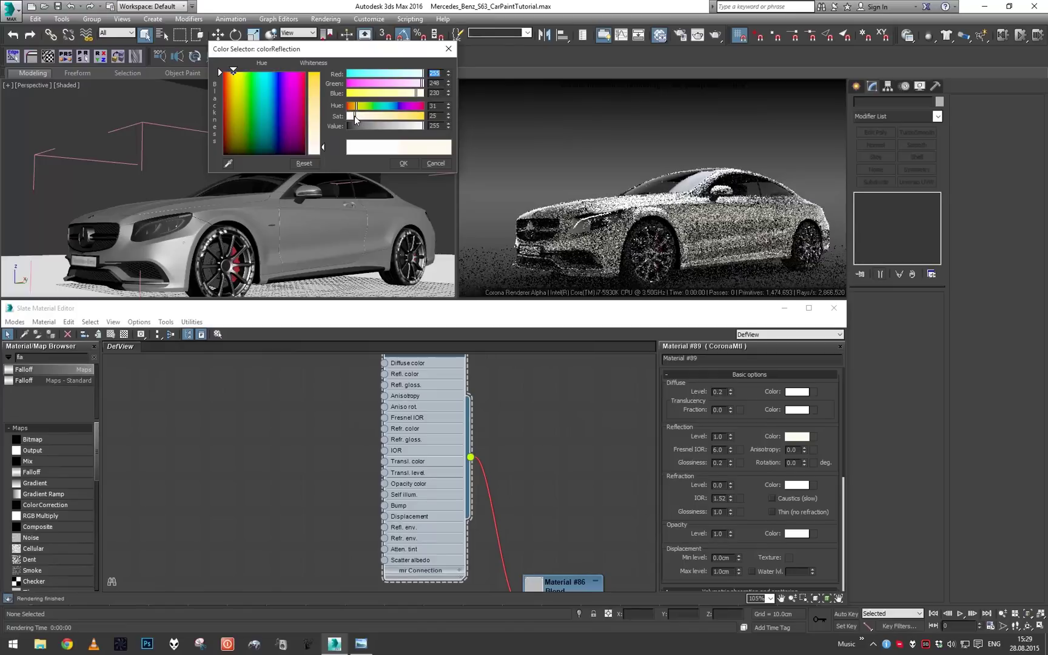
pyautogui.click(355, 107)
pyautogui.click(398, 162)
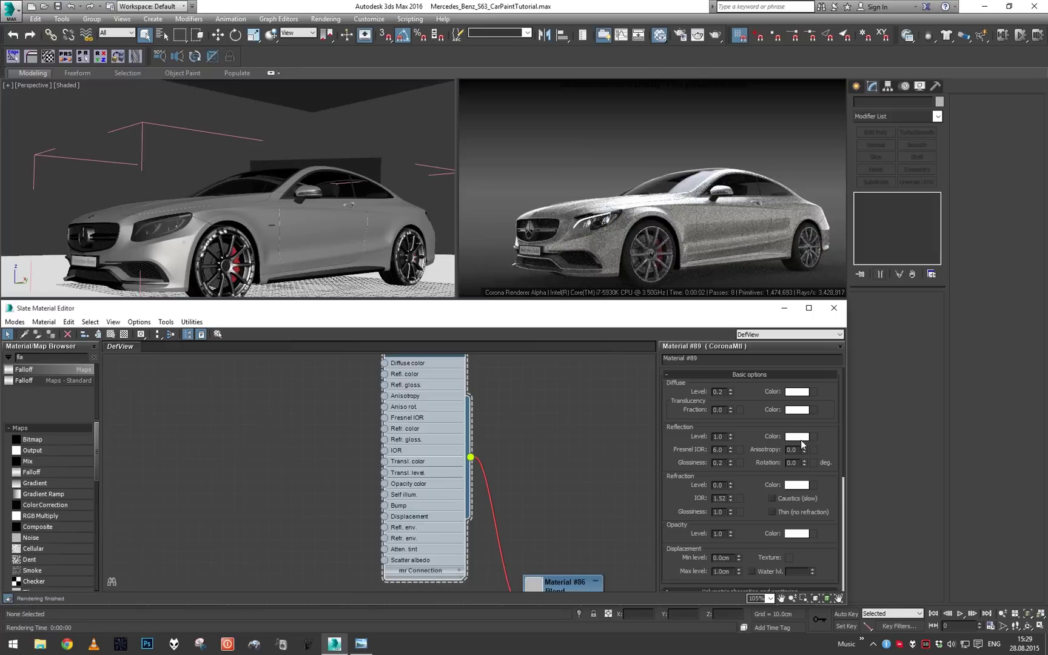
pyautogui.moveTo(797, 437); pyautogui.dragTo(797, 392)
pyautogui.click(418, 459)
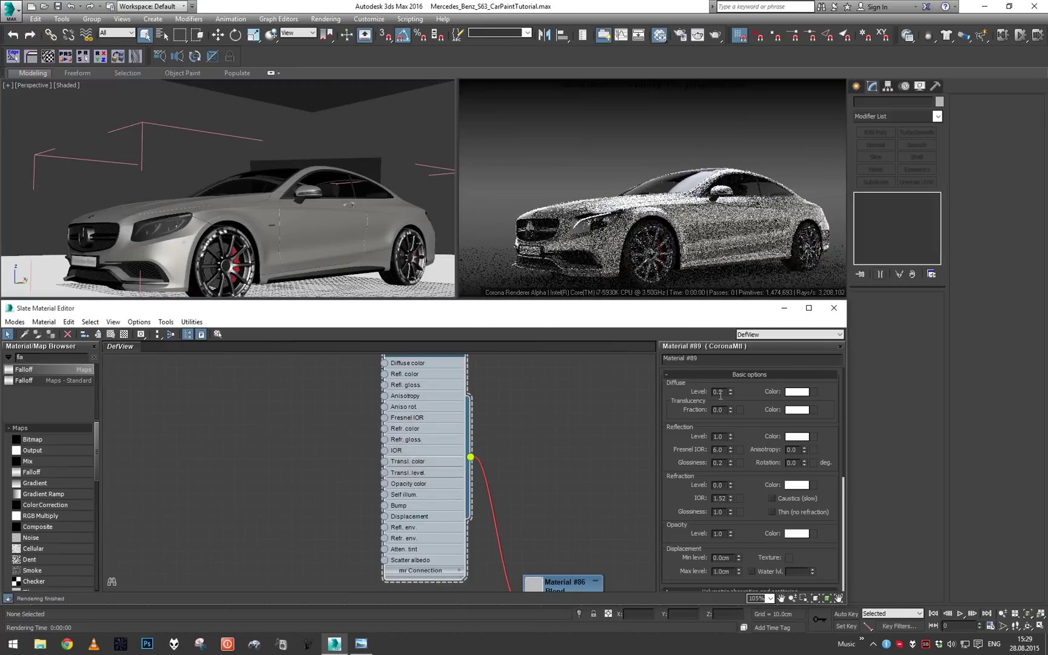
# Set the base CoronaMtl's diffuse level to 0.5 and its Fresnel IOR to 4.0
pyautogui.doubleClick(719, 391)
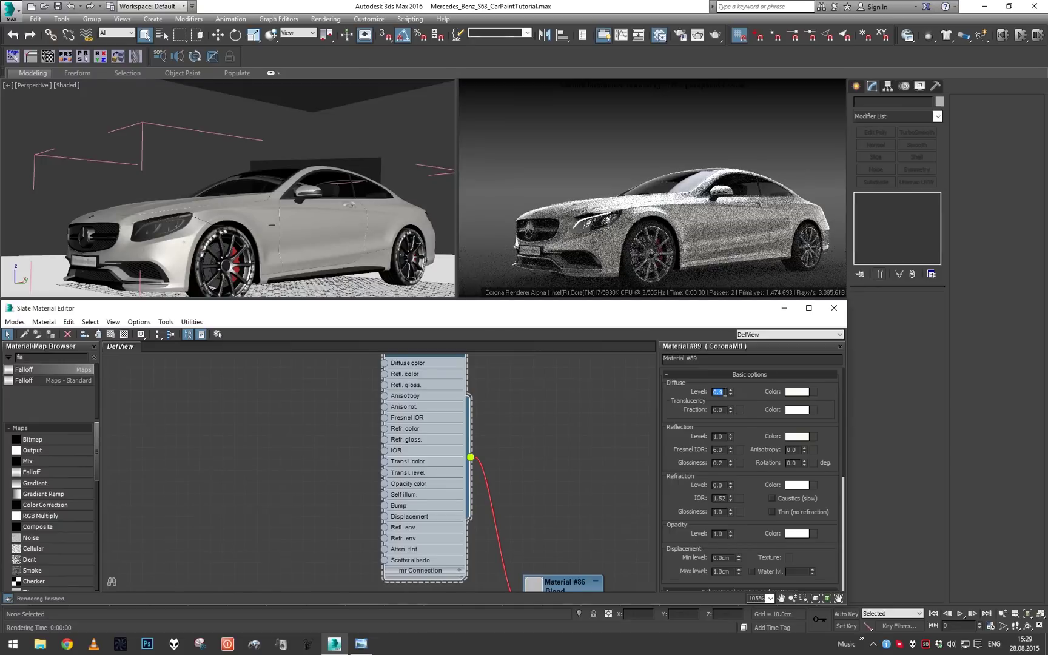
pyautogui.write('.5')
pyautogui.press('Return')
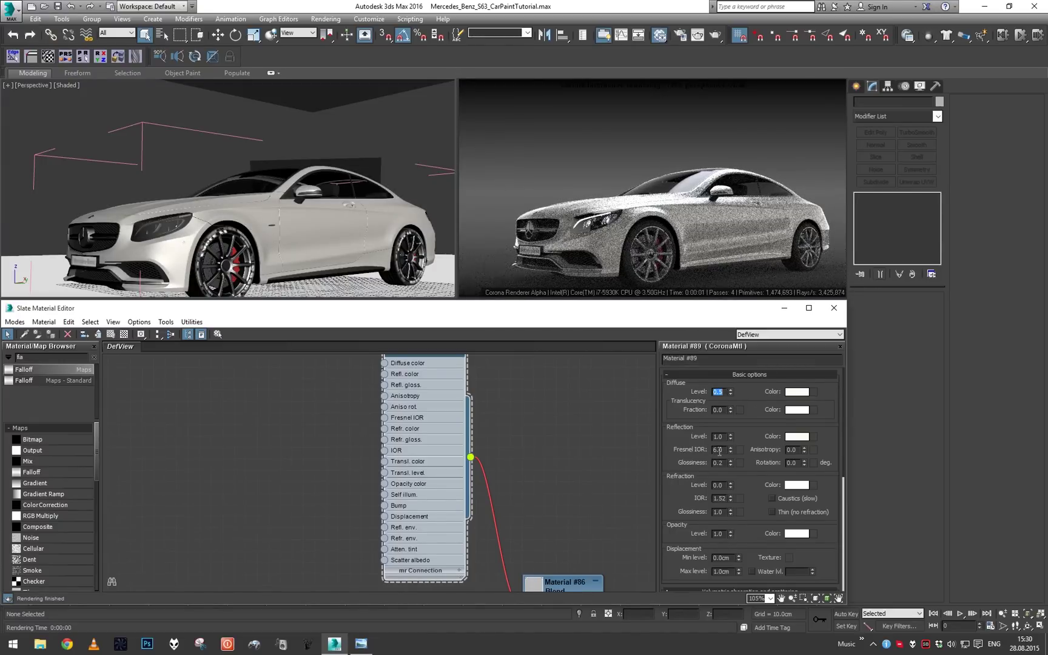
pyautogui.doubleClick(719, 450)
pyautogui.write('4')
pyautogui.press('Return')
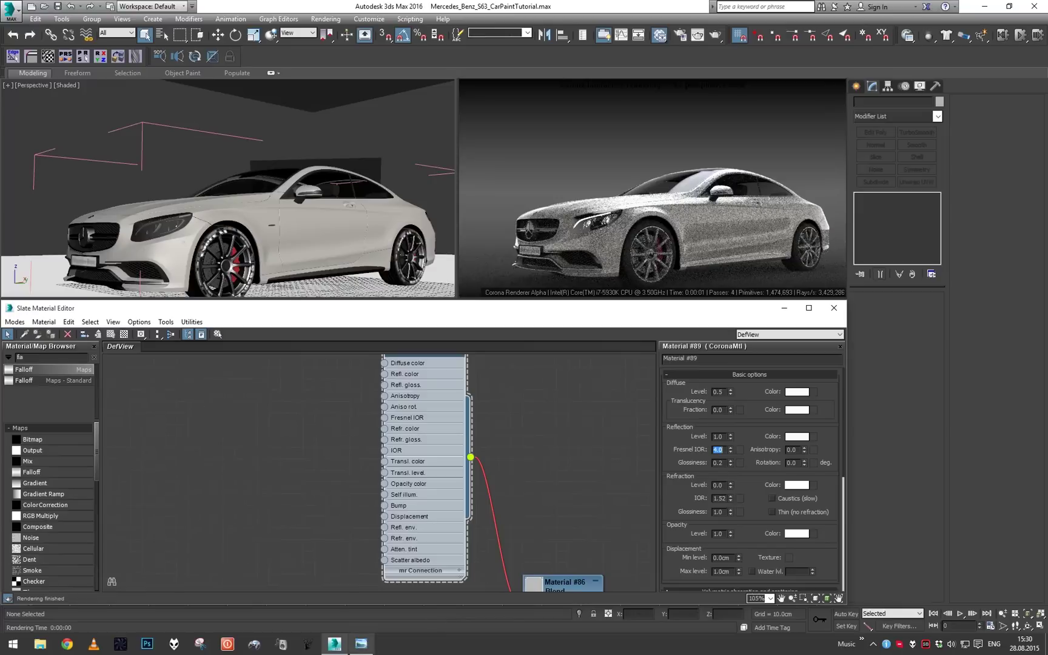
# Try a diffuse level of 0.8 on the base CoronaMtl, set it to 0.6, and check the WhitePaint.jpg reference photo
pyautogui.click(723, 393)
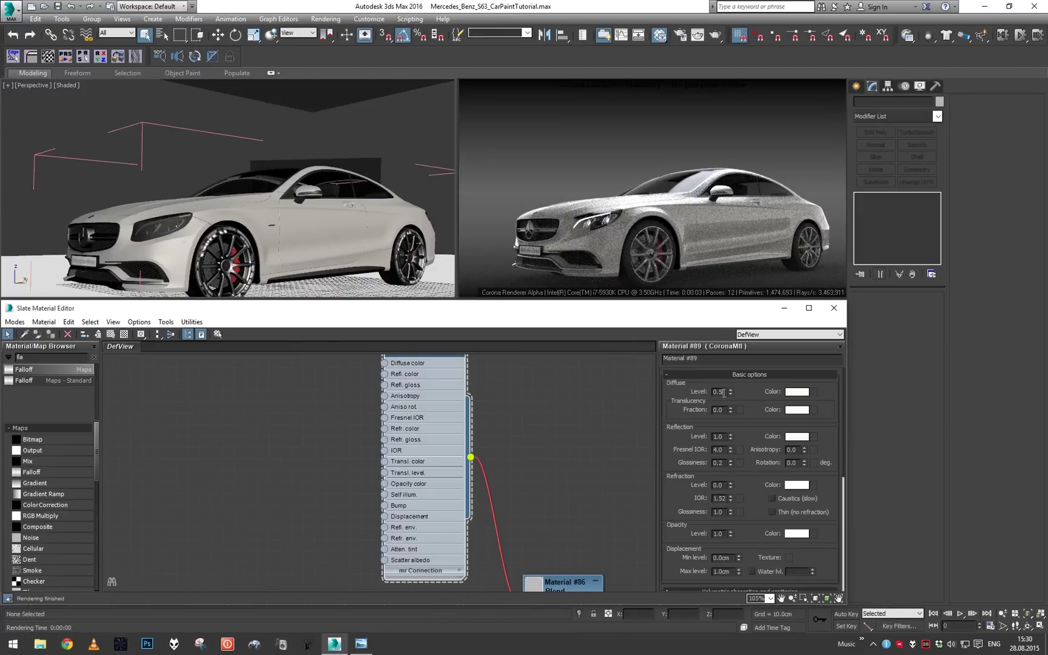
pyautogui.write('.8')
pyautogui.press('Return')
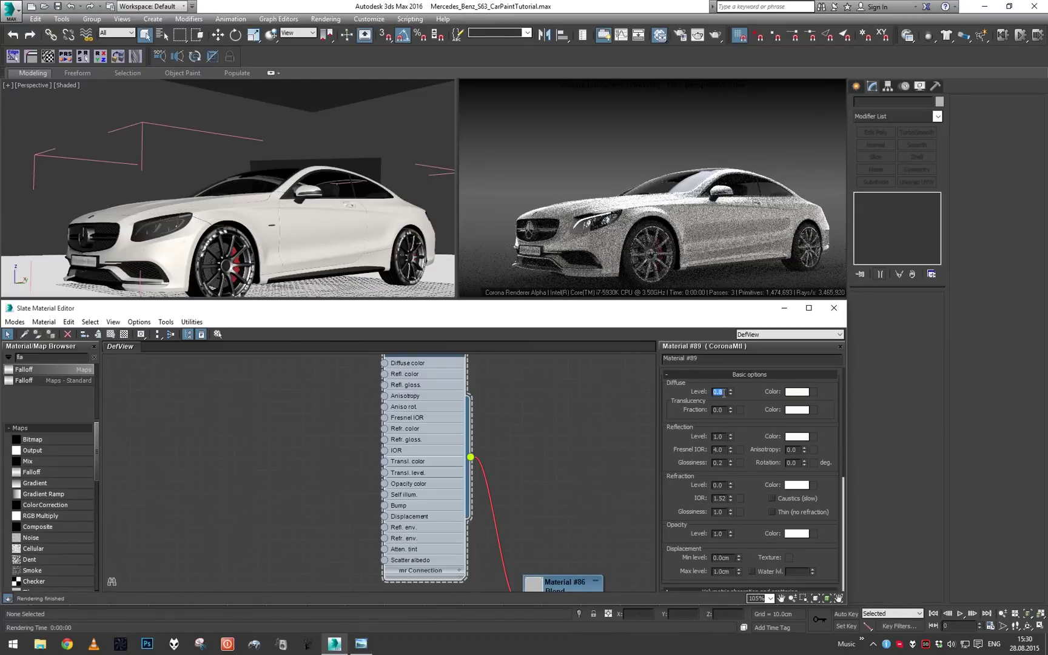
pyautogui.write('.6')
pyautogui.press('Return')
pyautogui.click(366, 645)
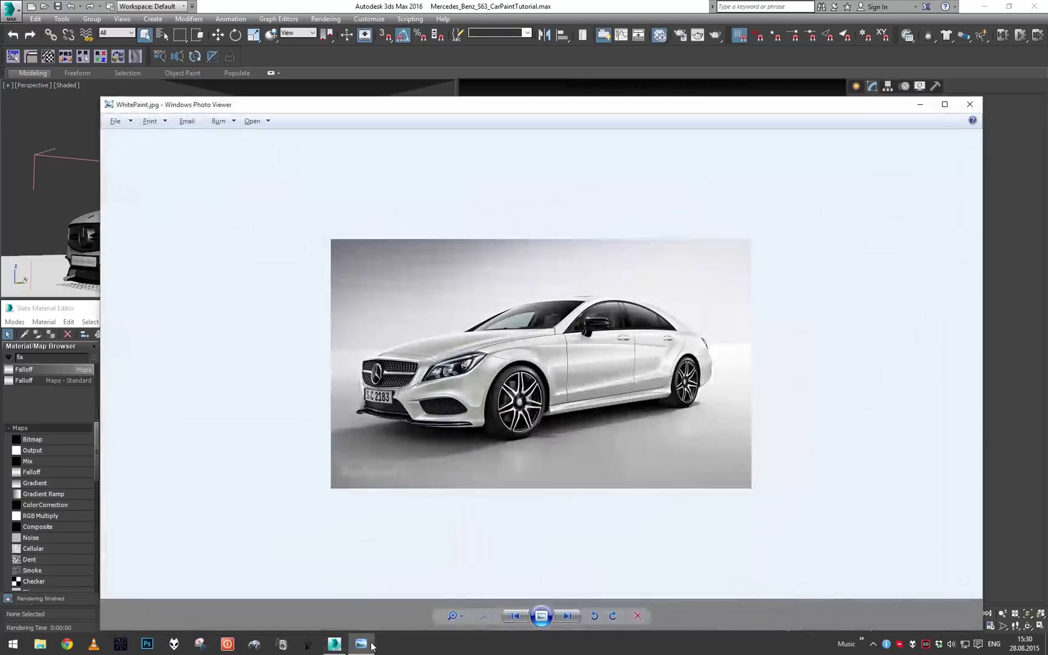
pyautogui.click(371, 647)
pyautogui.click(369, 644)
pyautogui.click(367, 644)
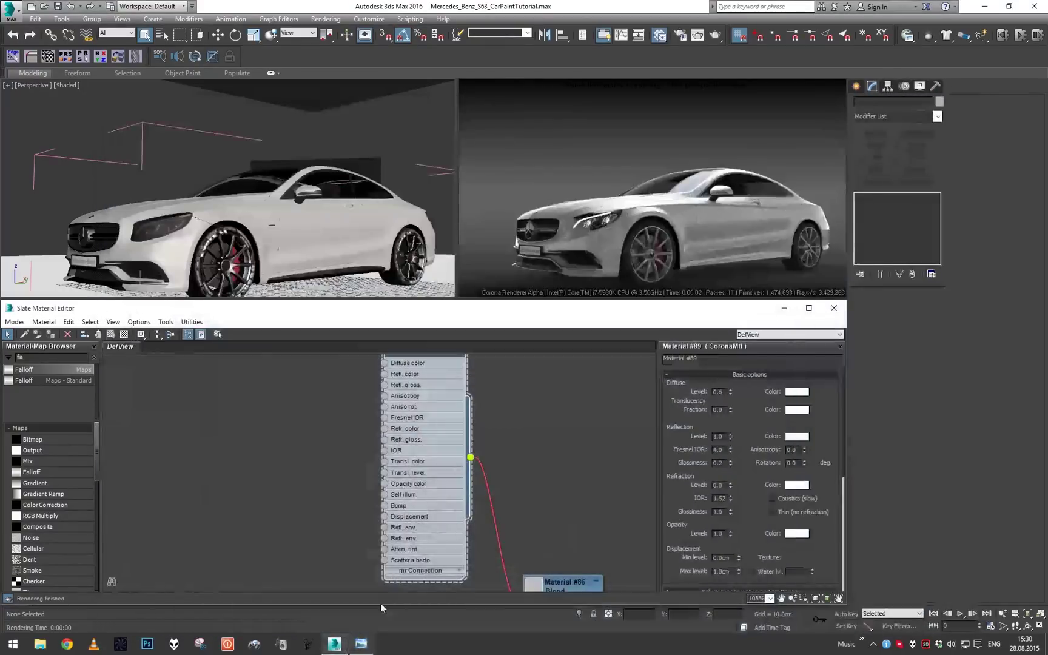
# Try an index of refraction of 2.0 on the Blend's mask Falloff map, and set it to 1.8
pyautogui.scroll(-4, 491, 453)
pyautogui.moveTo(507, 517); pyautogui.dragTo(508, 467, button='middle')
pyautogui.scroll(4, 475, 517)
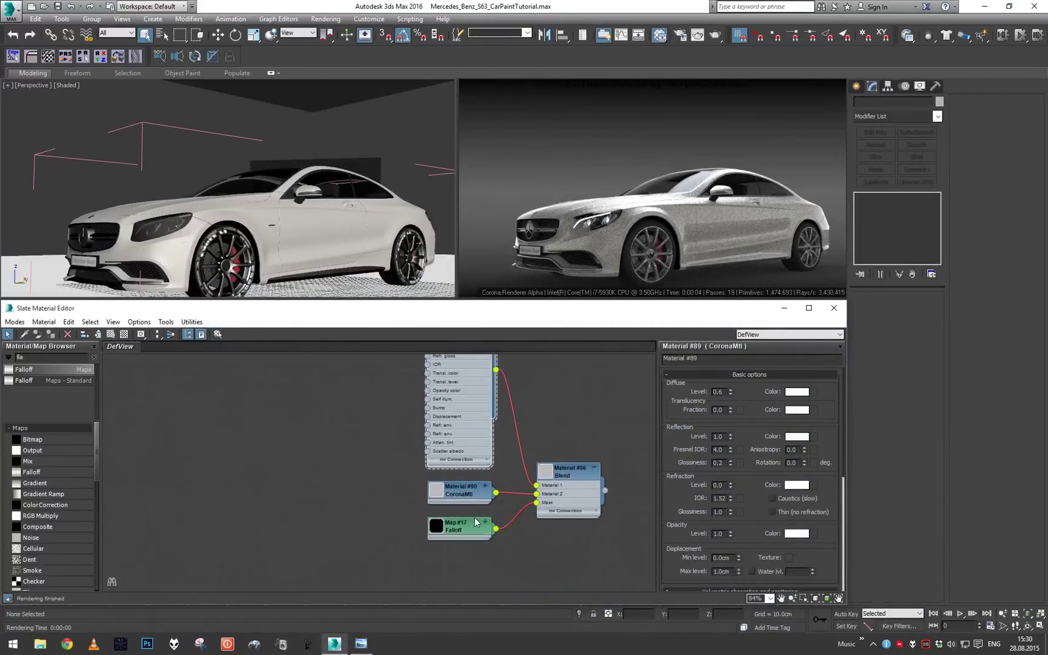
pyautogui.doubleClick(467, 531)
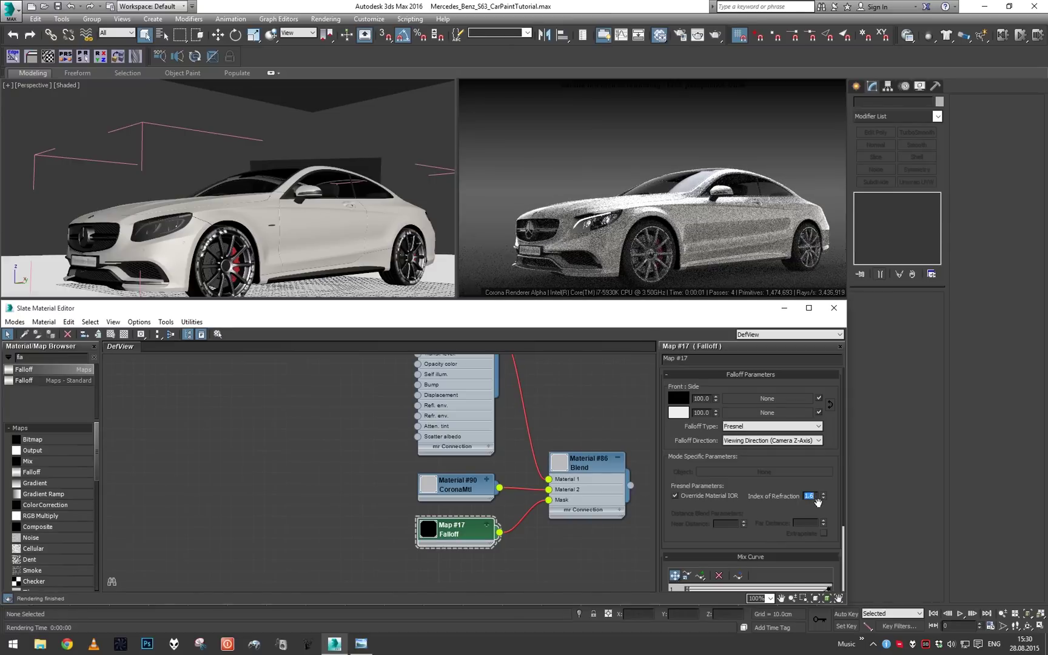
pyautogui.write('2')
pyautogui.press('Return')
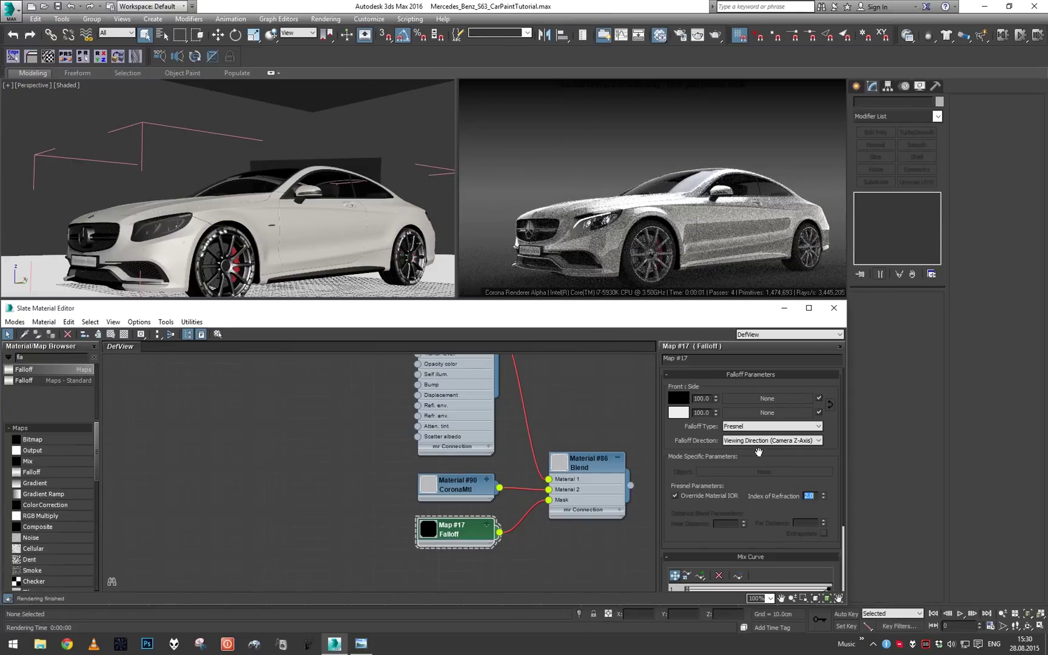
pyautogui.write('1.8')
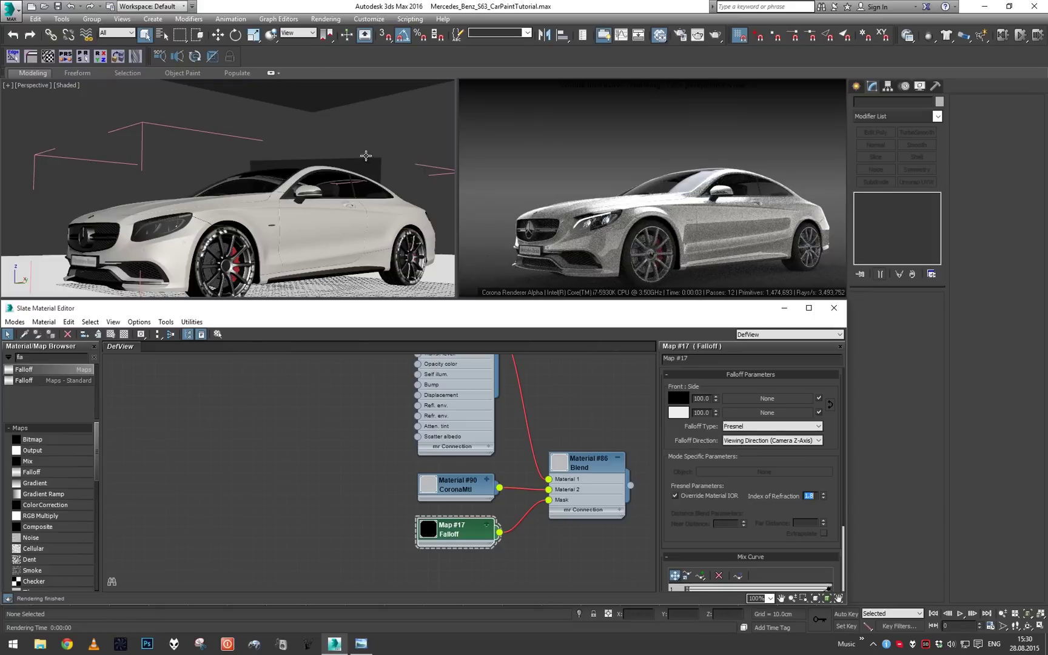
pyautogui.press('Return')
# Reopen the base CoronaMtl's parameters and examine the white paint from the side and opposite front of the car against the reference photo
pyautogui.doubleClick(477, 415)
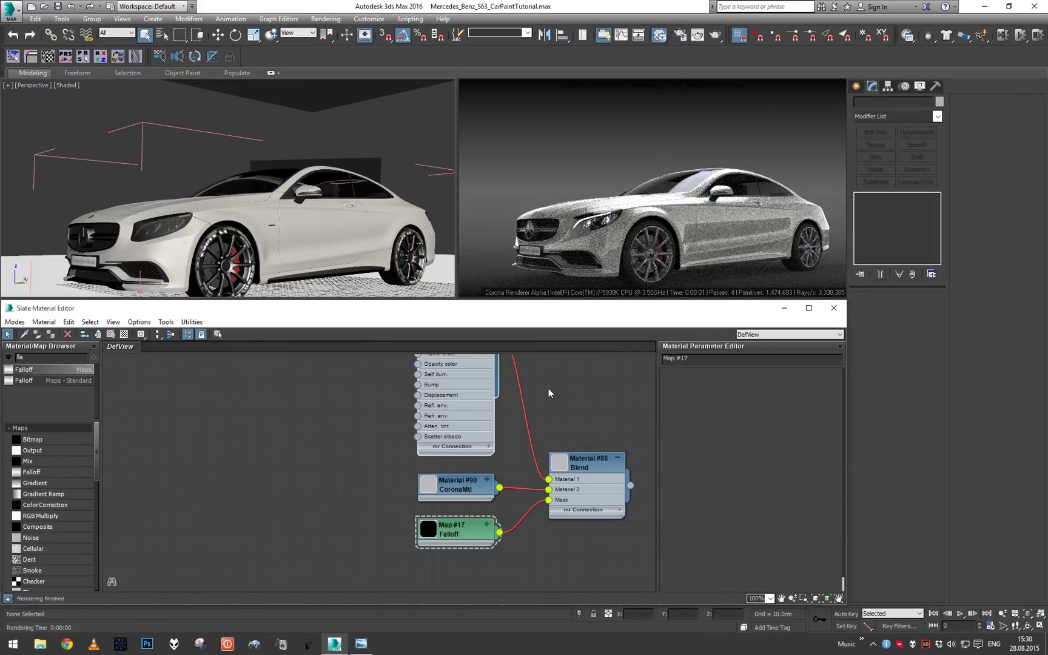
pyautogui.scroll(-3, 316, 124)
pyautogui.keyDown('alt'); pyautogui.moveTo(336, 161); pyautogui.dragTo(272, 167, button='middle'); pyautogui.keyUp('alt')
pyautogui.scroll(3, 415, 167)
pyautogui.scroll(-2, 272, 167)
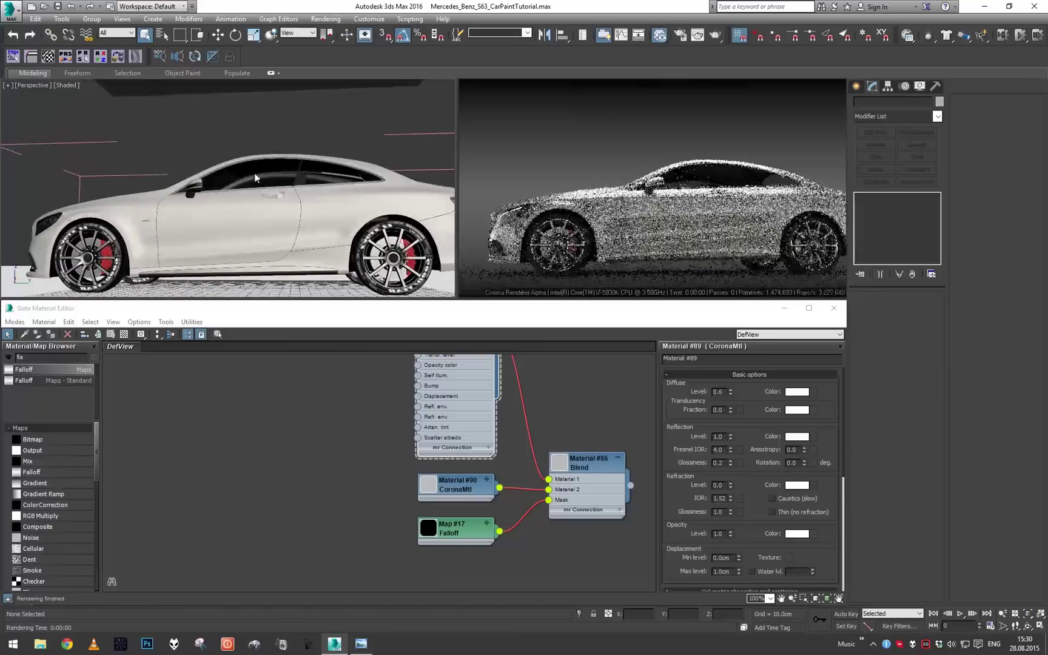
pyautogui.click(361, 643)
pyautogui.click(365, 644)
pyautogui.keyDown('alt'); pyautogui.moveTo(310, 242); pyautogui.dragTo(409, 244, button='middle'); pyautogui.keyUp('alt')
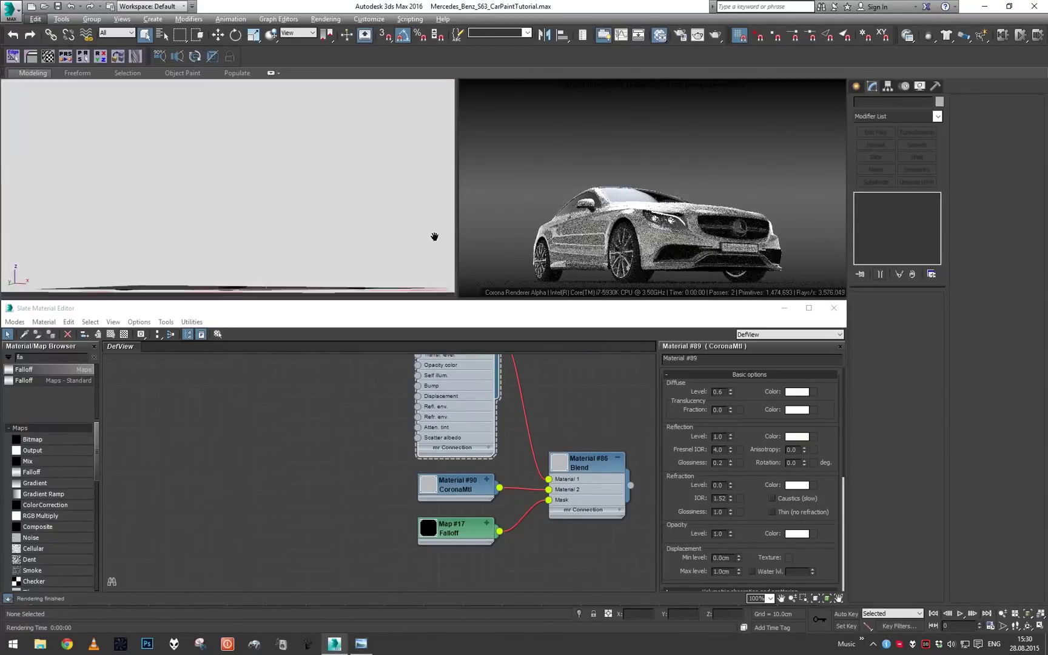
# Try diffuse levels of 0.8 and 0.3 and a Fresnel IOR of 3.6 on the base CoronaMtl
pyautogui.click(718, 392)
pyautogui.write('.8')
pyautogui.press('Return')
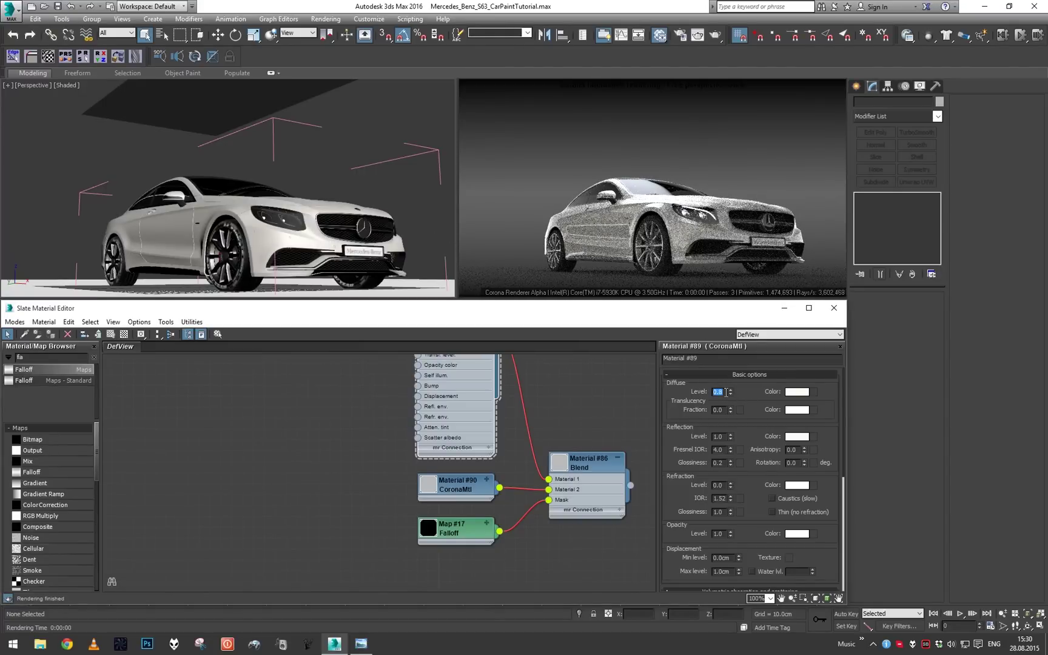
pyautogui.write('.3')
pyautogui.press('Return')
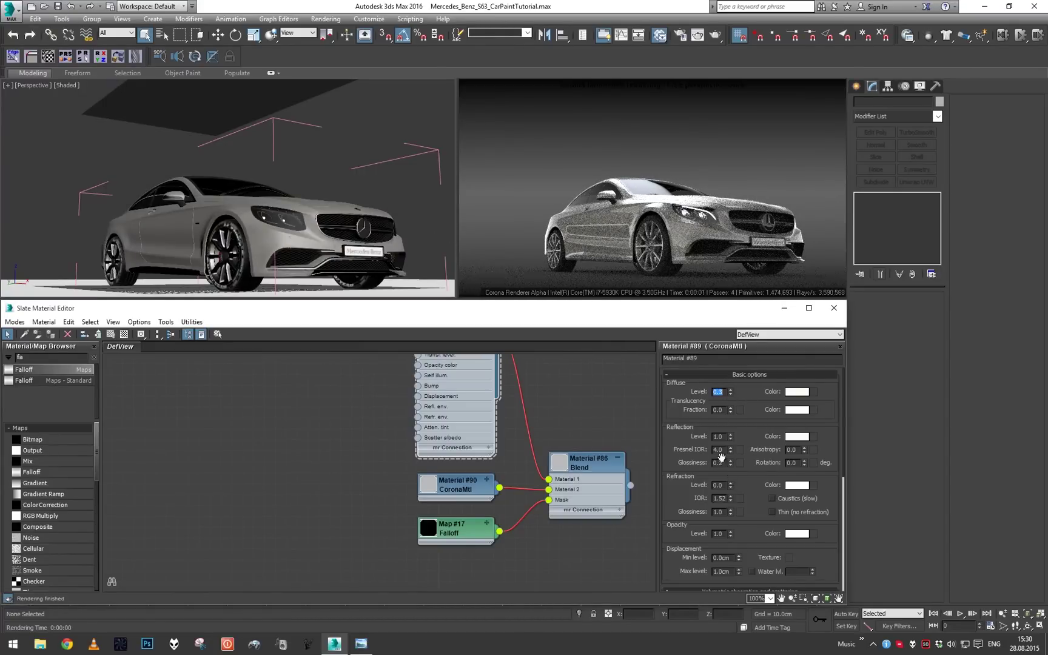
pyautogui.click(719, 449)
pyautogui.write('1')
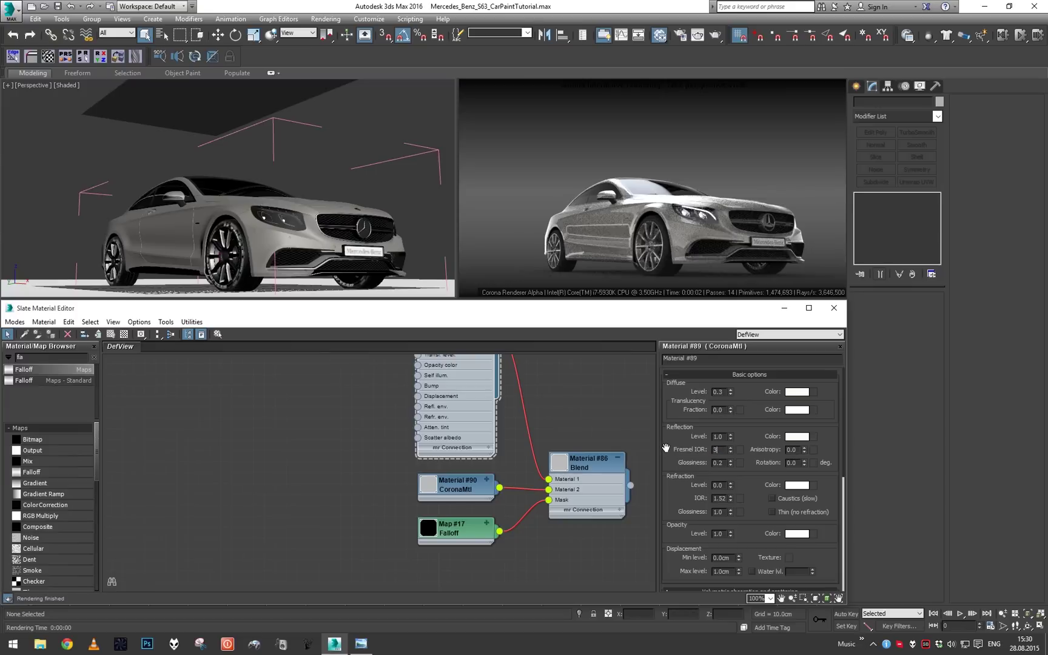
pyautogui.write('.6')
pyautogui.press('Return')
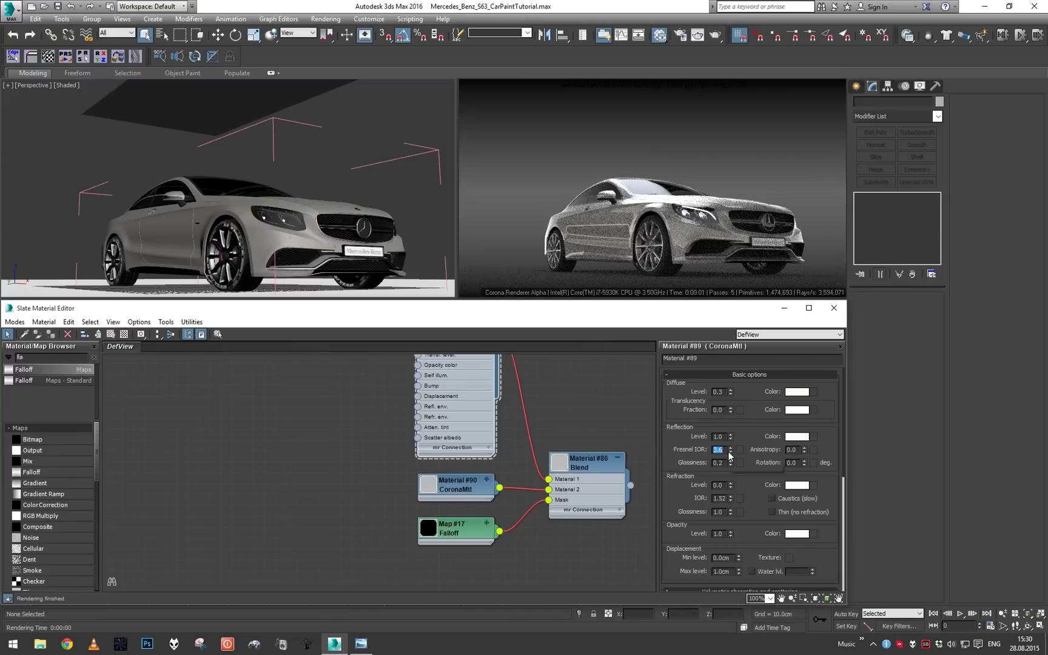
# Return the base CoronaMtl's Fresnel IOR to 4.0 and its diffuse level to 0.6
pyautogui.write('4')
pyautogui.press('Return')
pyautogui.doubleClick(721, 392)
pyautogui.write('.6')
pyautogui.press('Return')
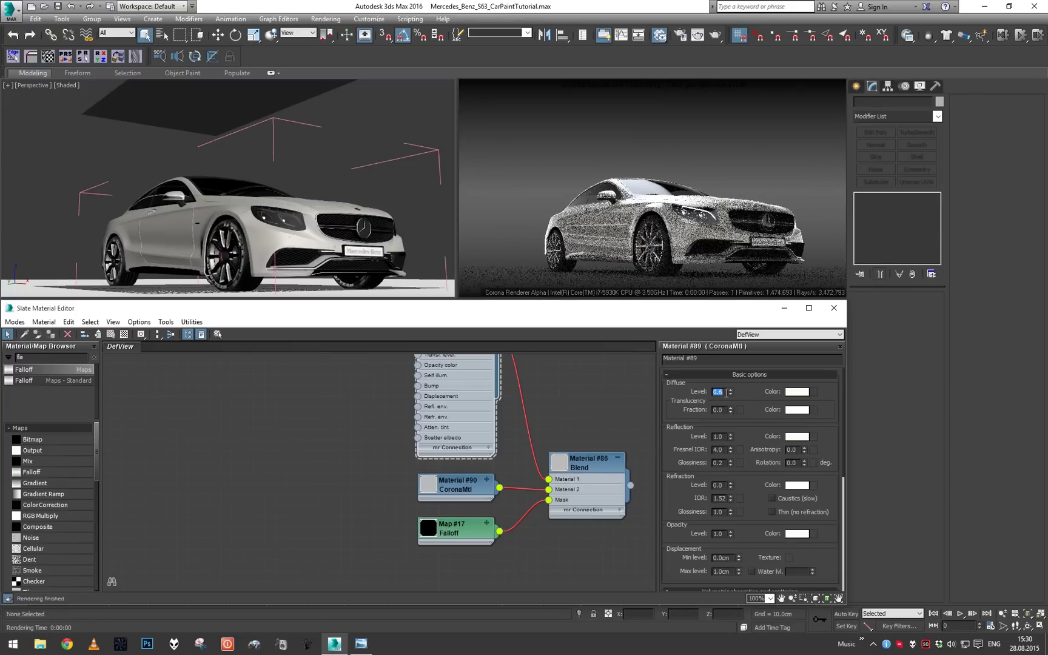
# Compare the white render with WhitePaint.jpg, look through the other reference photos including RedPaint.jpg, and put the photo viewer away
pyautogui.click(363, 644)
pyautogui.click(363, 643)
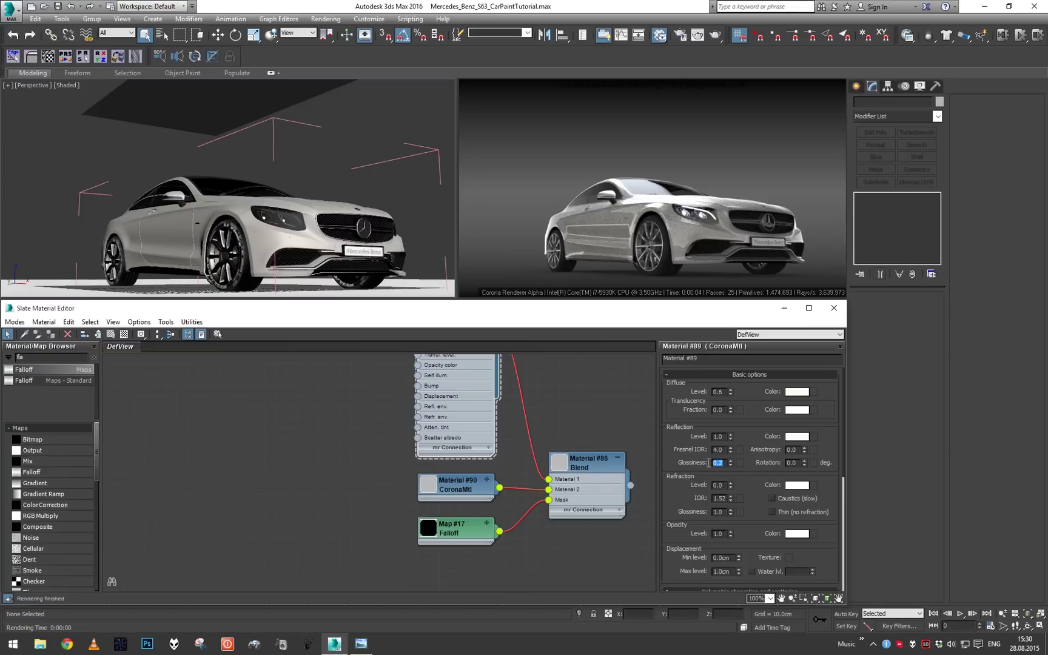
pyautogui.click(362, 641)
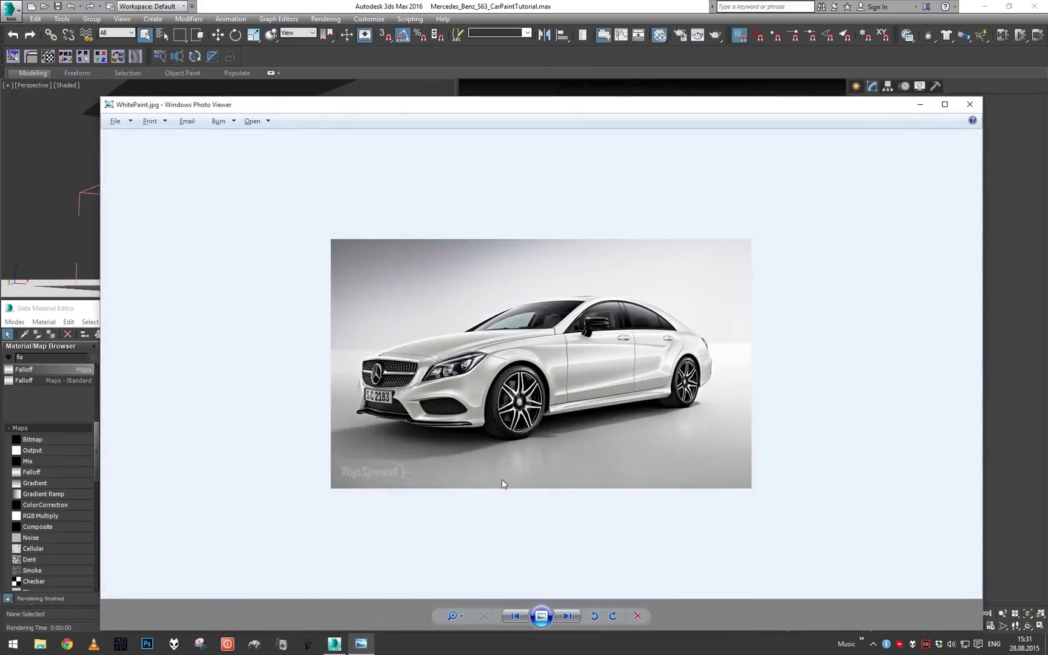
pyautogui.press('Right')
pyautogui.press('Right')
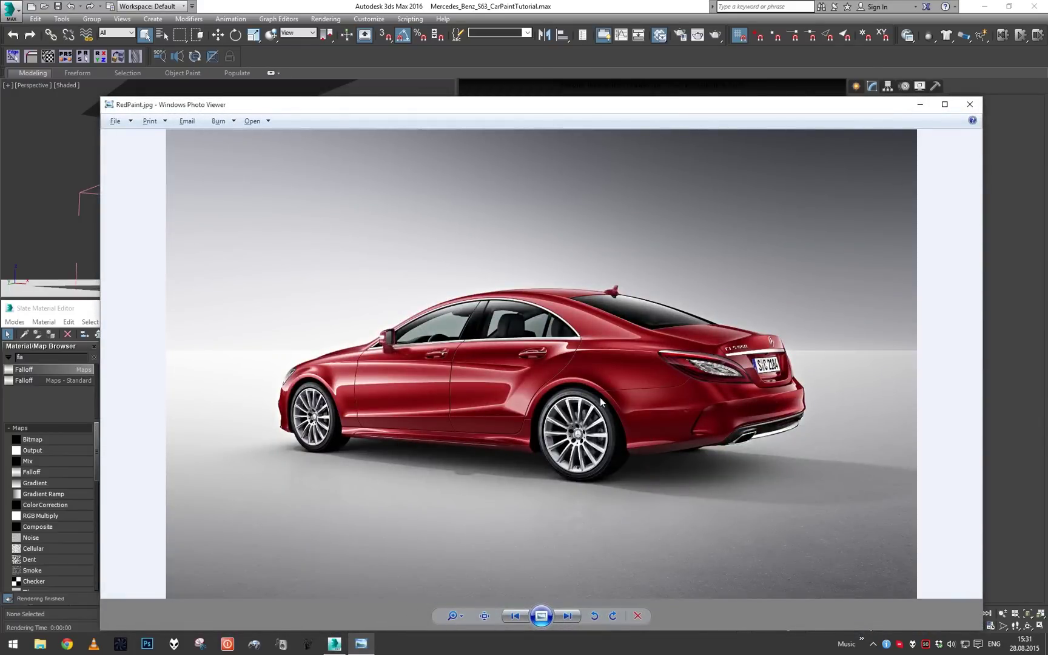
pyautogui.press('Right')
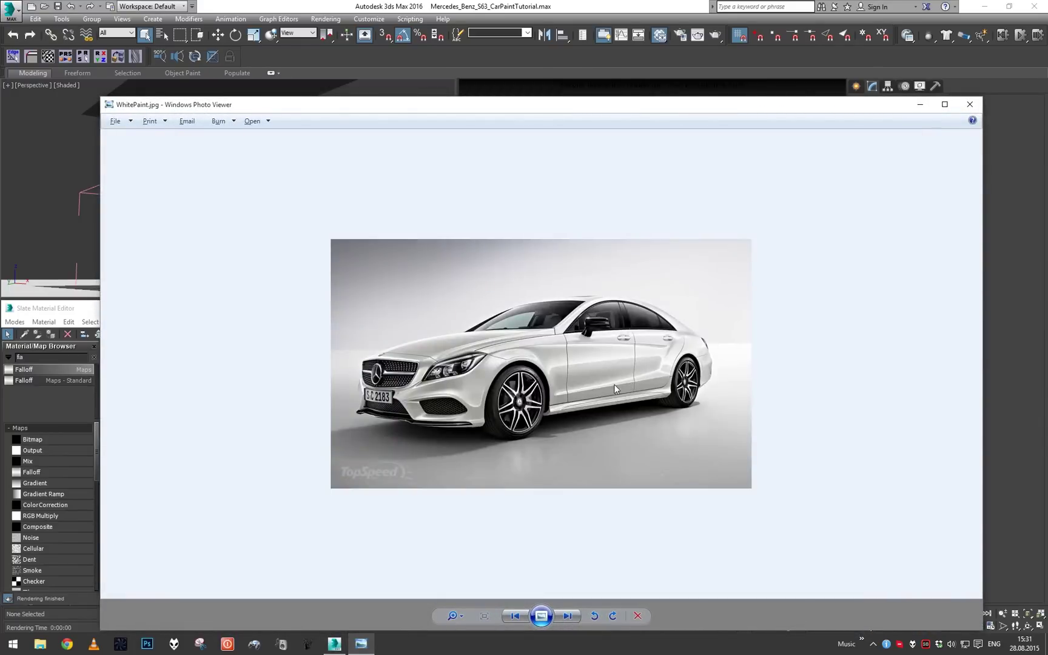
pyautogui.click(921, 106)
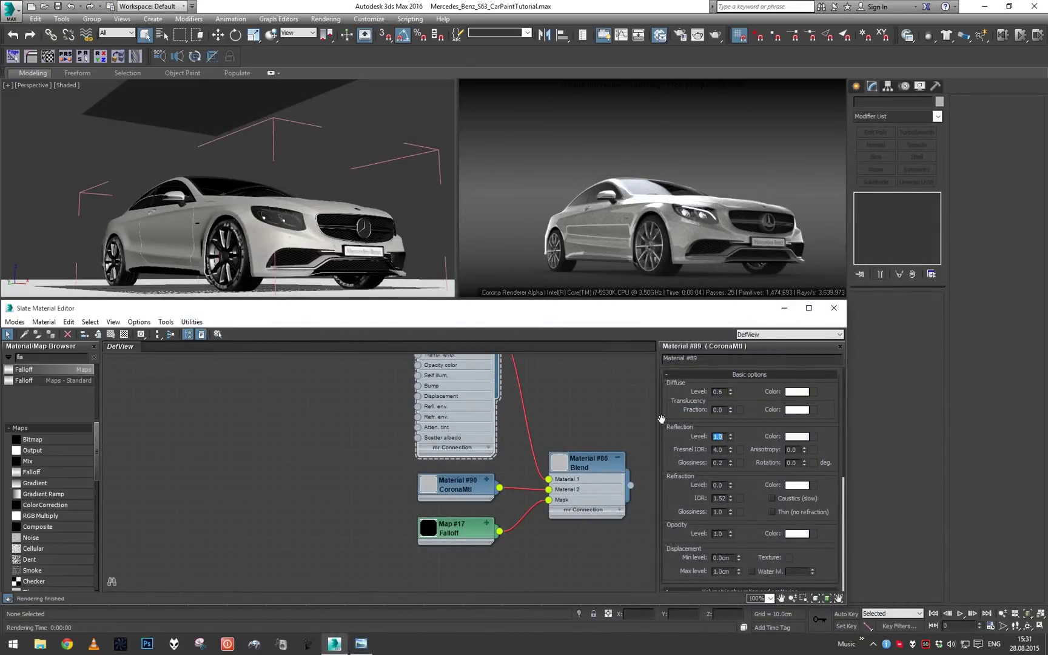
# Reset the base CoronaMtl's diffuse level to 0.0 and adjust its reflection color
pyautogui.moveTo(596, 393); pyautogui.dragTo(574, 460, button='middle')
pyautogui.rightClick(730, 392)
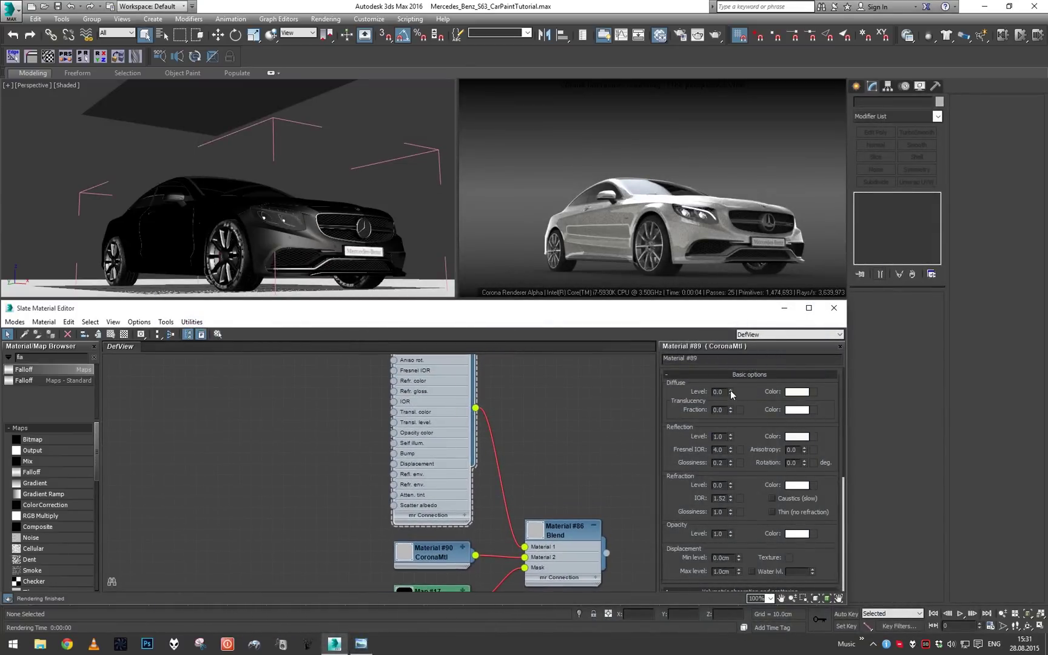
pyautogui.click(797, 436)
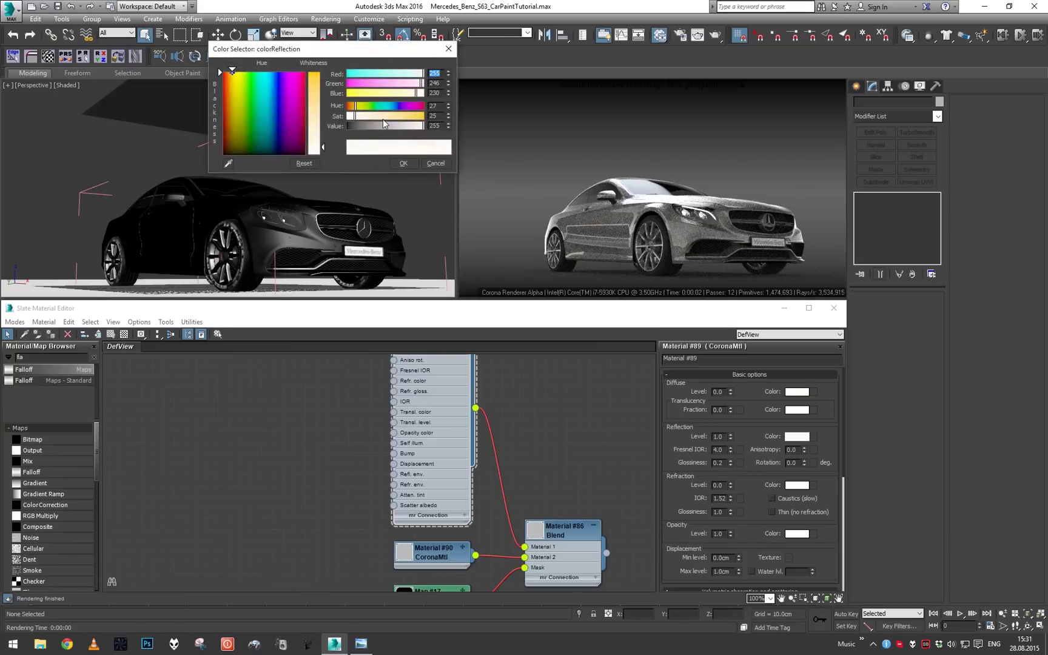
pyautogui.click(404, 163)
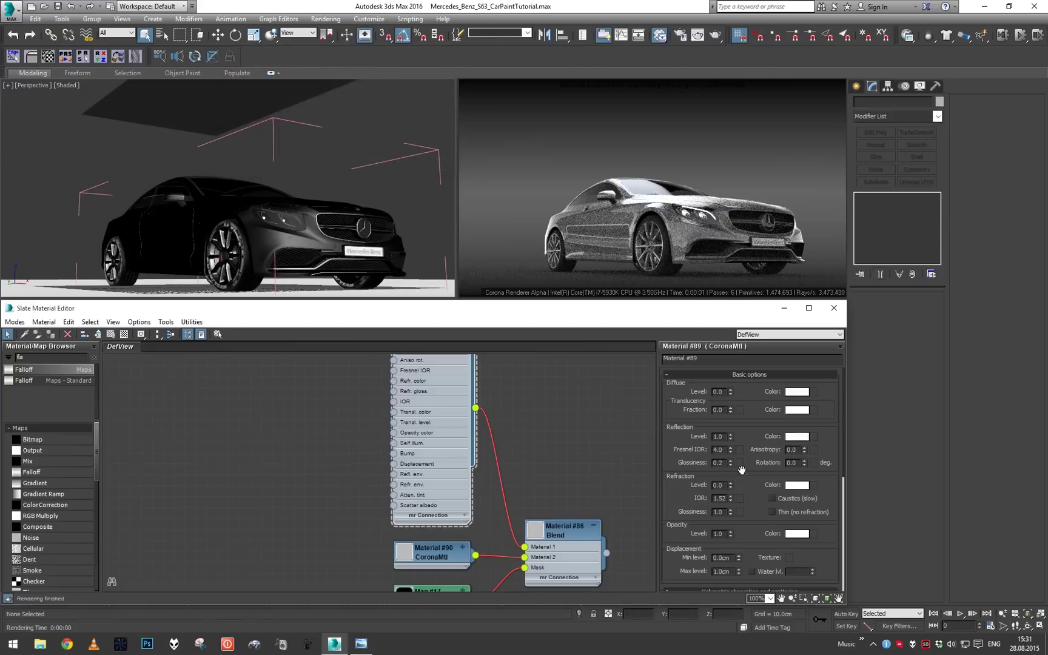
# Set the base CoronaMtl's Fresnel IOR to 3.6, glossiness to 0.4 and reflection level to 0.3, trying a level of 0.2 first
pyautogui.doubleClick(720, 437)
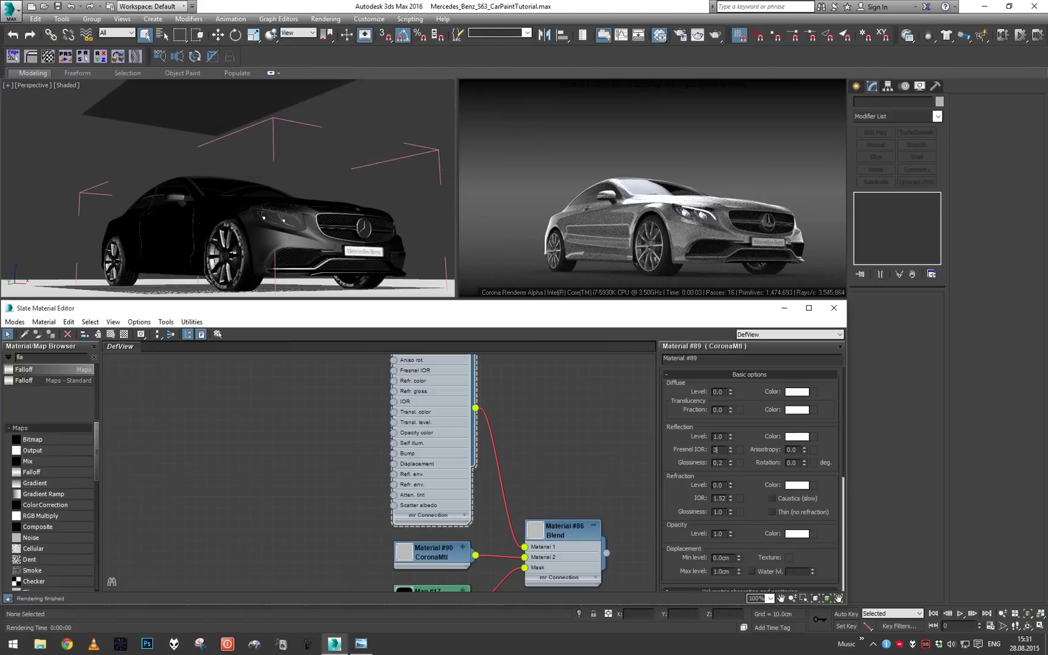
pyautogui.press('Tab')
pyautogui.write('0.4')
pyautogui.press('Return')
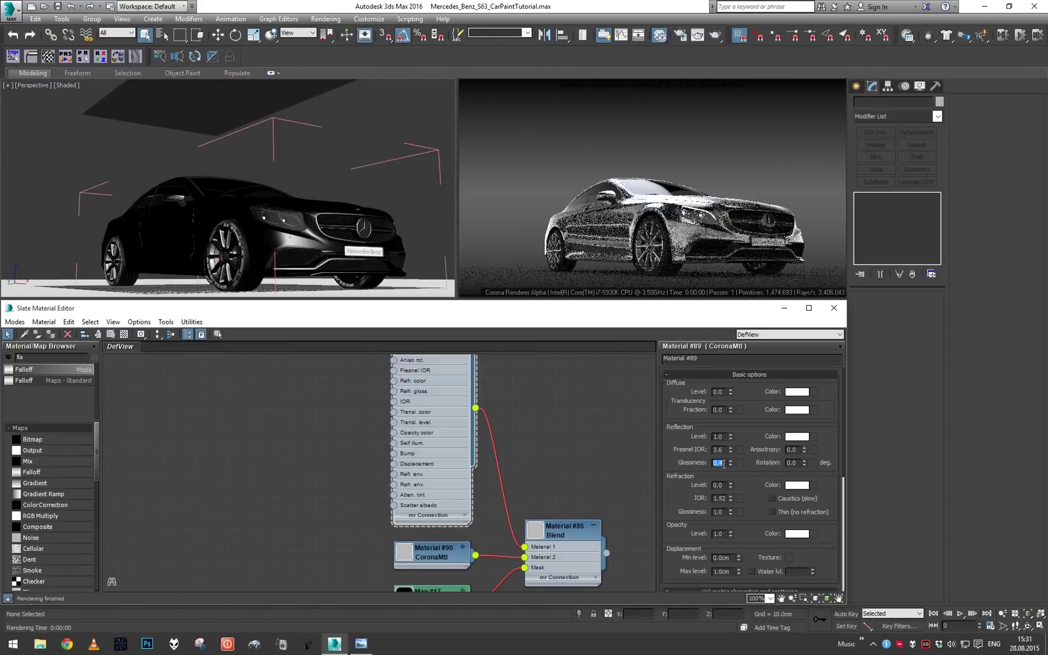
pyautogui.doubleClick(720, 436)
pyautogui.write('0.2')
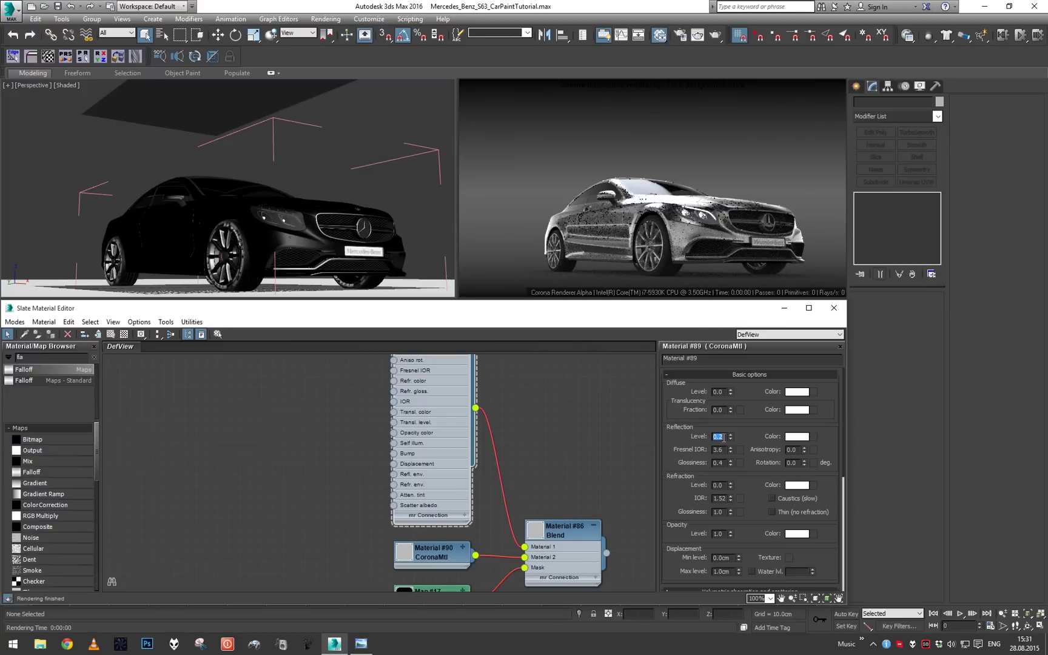
pyautogui.press('Return')
pyautogui.write('.3')
pyautogui.press('Return')
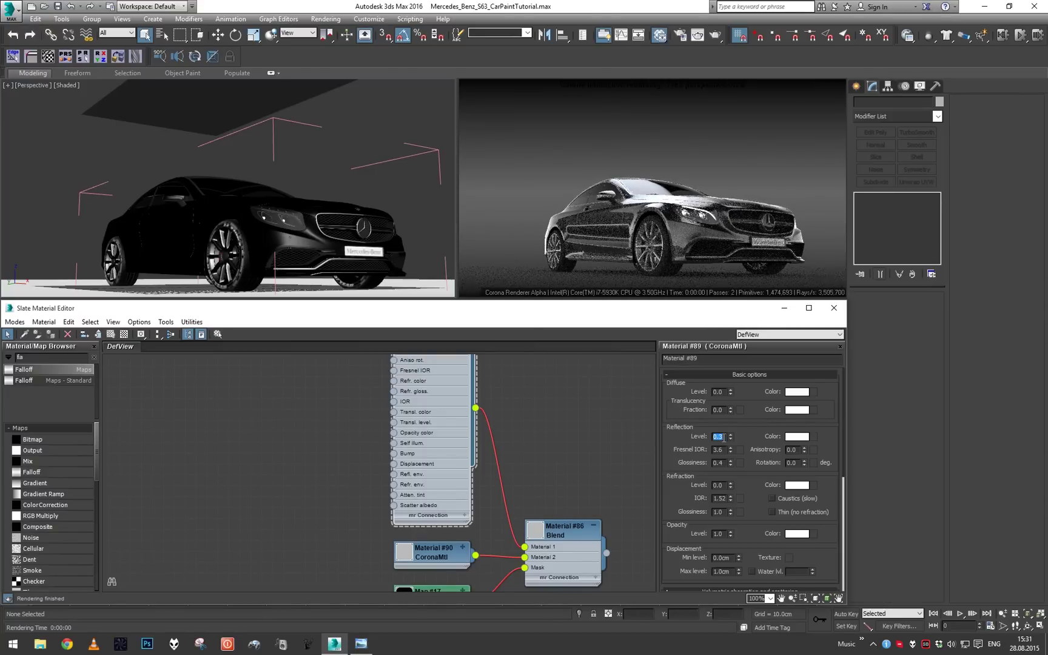
# Examine the black paint's reflections in the render from both front sides of the car
pyautogui.click(368, 231)
pyautogui.keyDown('alt'); pyautogui.moveTo(368, 231); pyautogui.dragTo(276, 234, button='middle'); pyautogui.keyUp('alt')
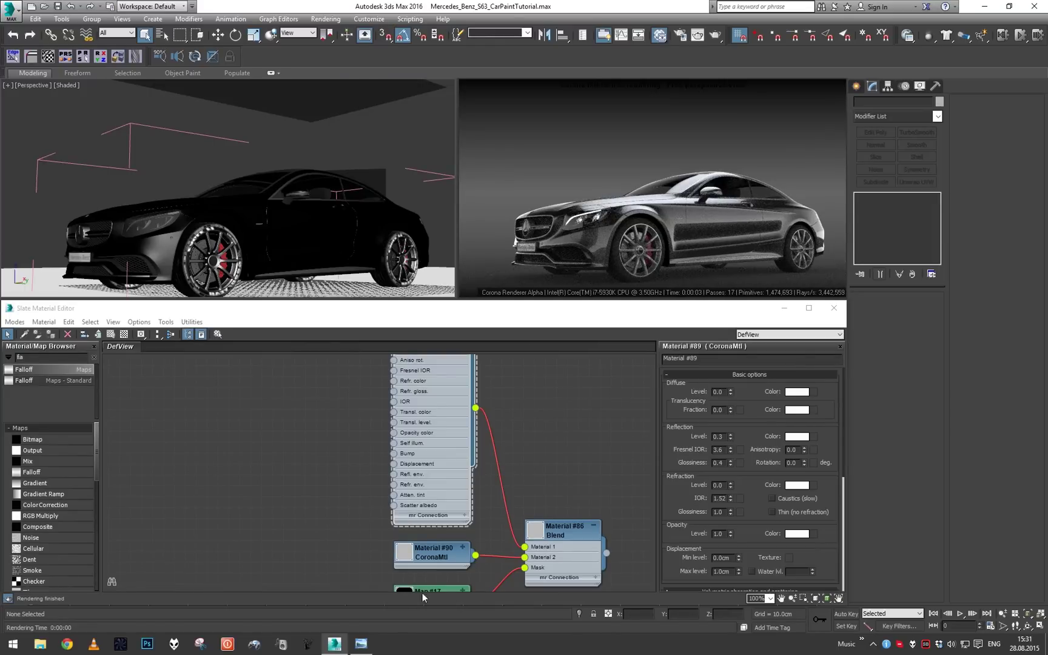
pyautogui.keyDown('alt'); pyautogui.moveTo(321, 218); pyautogui.dragTo(424, 218, button='middle'); pyautogui.keyUp('alt')
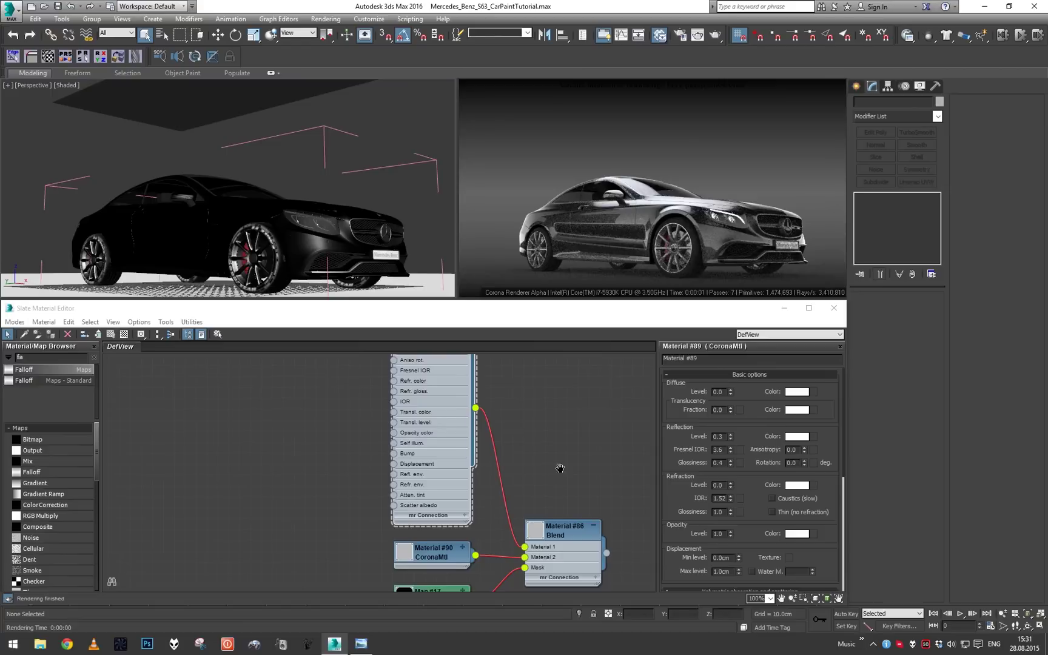
# Review the parameters of the Blend's second CoronaMtl and of its mask Falloff map
pyautogui.scroll(-4, 528, 461)
pyautogui.moveTo(491, 538); pyautogui.dragTo(528, 423, button='middle')
pyautogui.scroll(2, 490, 443)
pyautogui.doubleClick(433, 503)
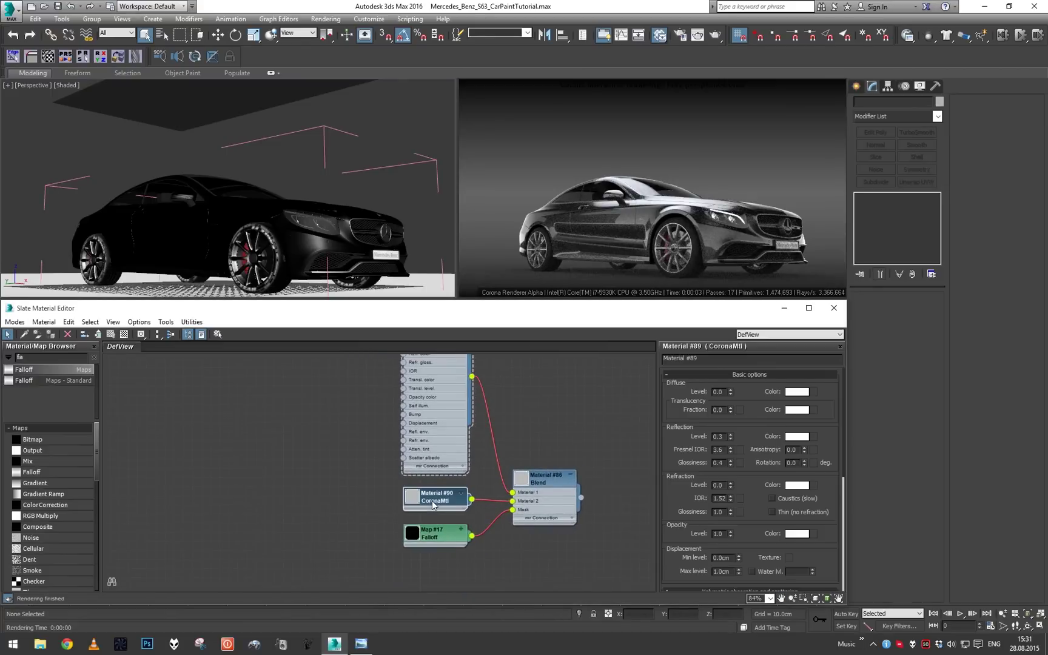
pyautogui.moveTo(601, 449); pyautogui.dragTo(578, 489, button='middle')
pyautogui.moveTo(413, 577); pyautogui.dragTo(422, 589, button='middle')
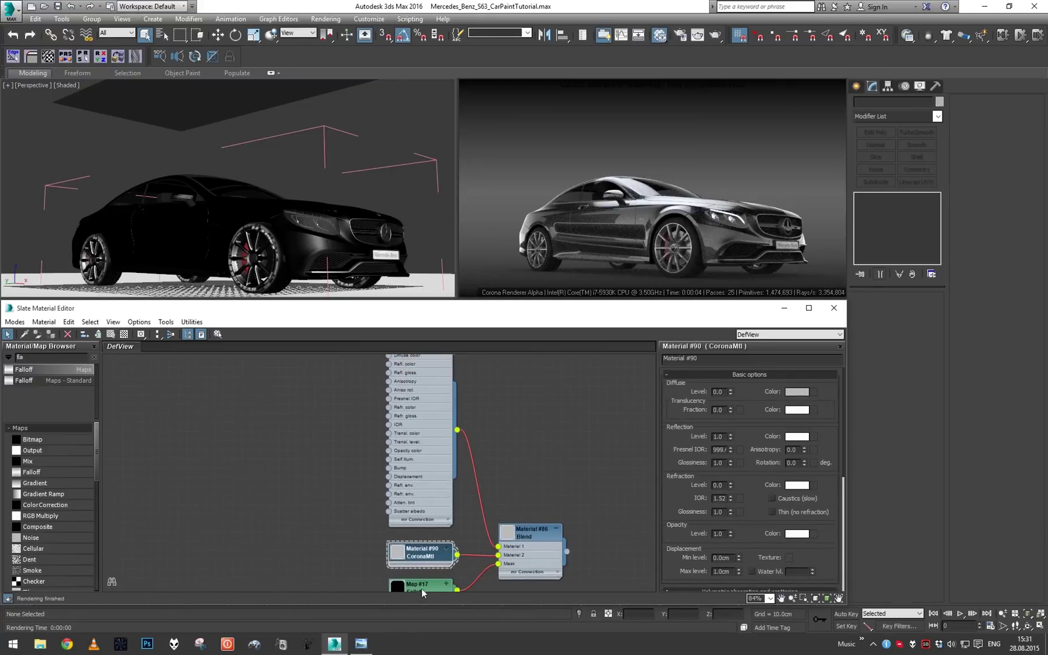
pyautogui.click(423, 585)
pyautogui.moveTo(416, 403); pyautogui.dragTo(412, 450, button='middle')
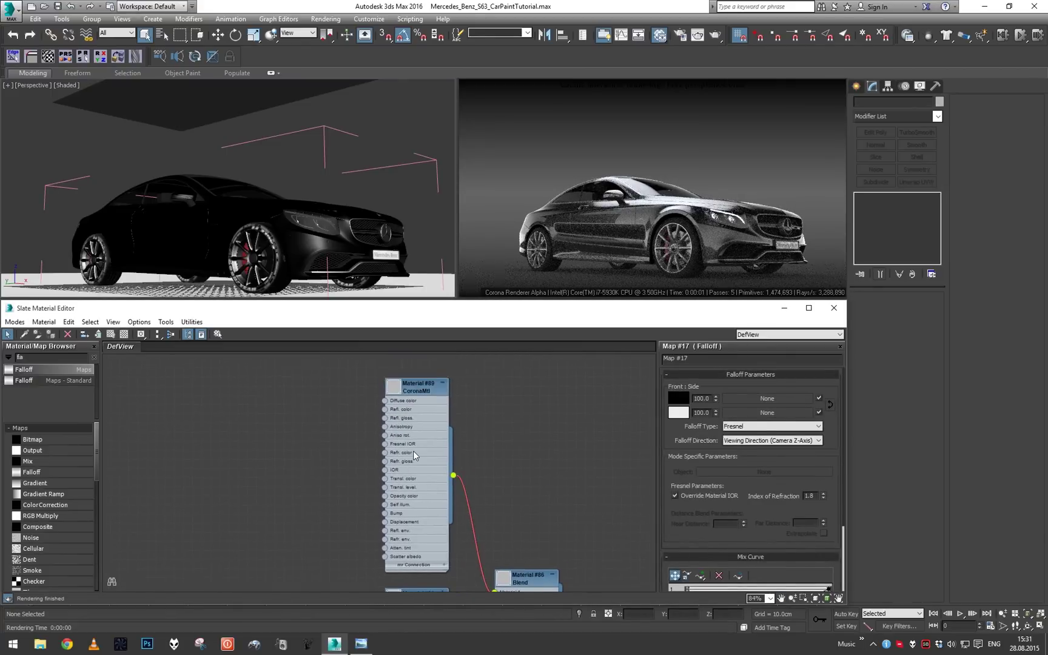
# Review the base CoronaMtl's diffuse, reflection and refraction values, and check the black paint from a slightly different view
pyautogui.click(412, 450)
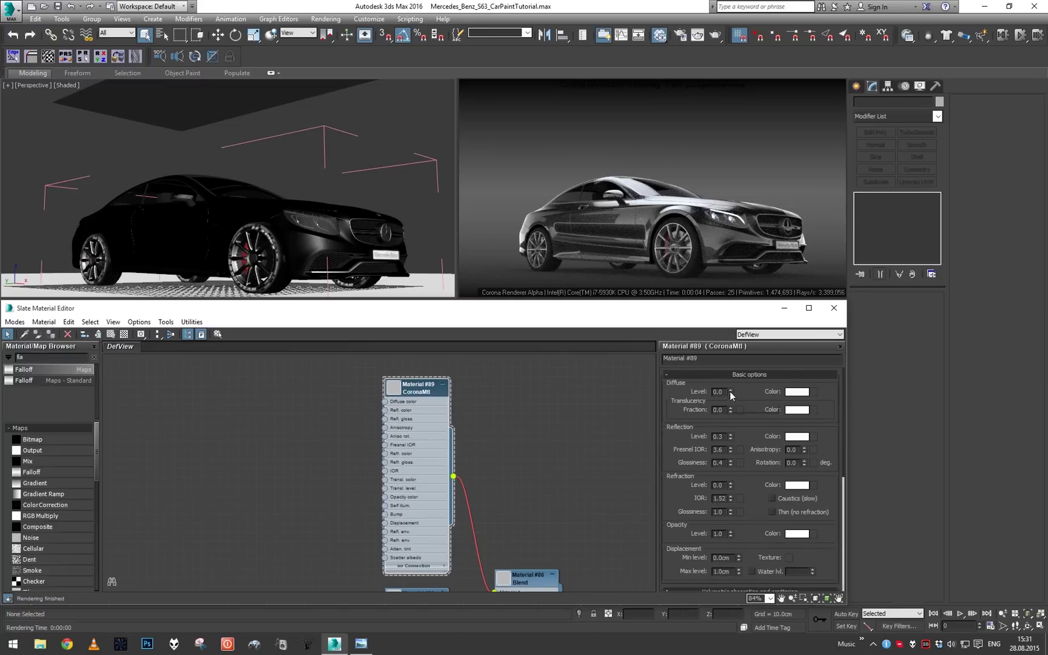
pyautogui.moveTo(725, 392); pyautogui.dragTo(675, 387)
pyautogui.click(721, 485)
pyautogui.click(726, 449)
pyautogui.moveTo(725, 437); pyautogui.dragTo(683, 438)
pyautogui.press('Tab')
pyautogui.moveTo(371, 284)
pyautogui.keyDown('alt'); pyautogui.mouseDown(button='middle')
pyautogui.moveTo(137, 259)
pyautogui.moveTo(369, 262)
pyautogui.mouseUp(button='middle'); pyautogui.keyUp('alt')
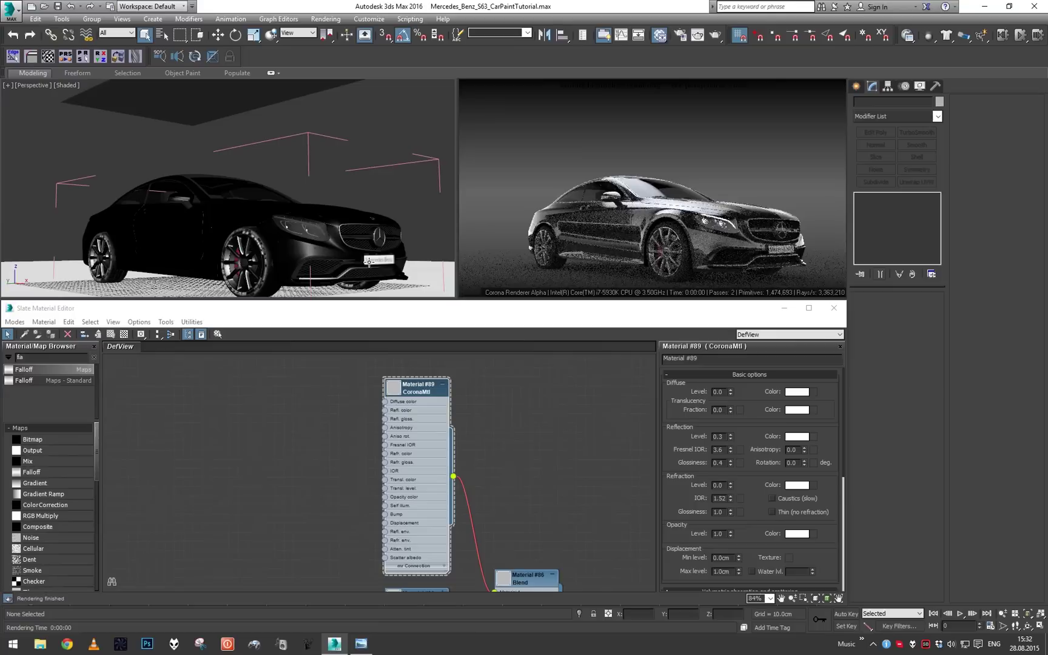